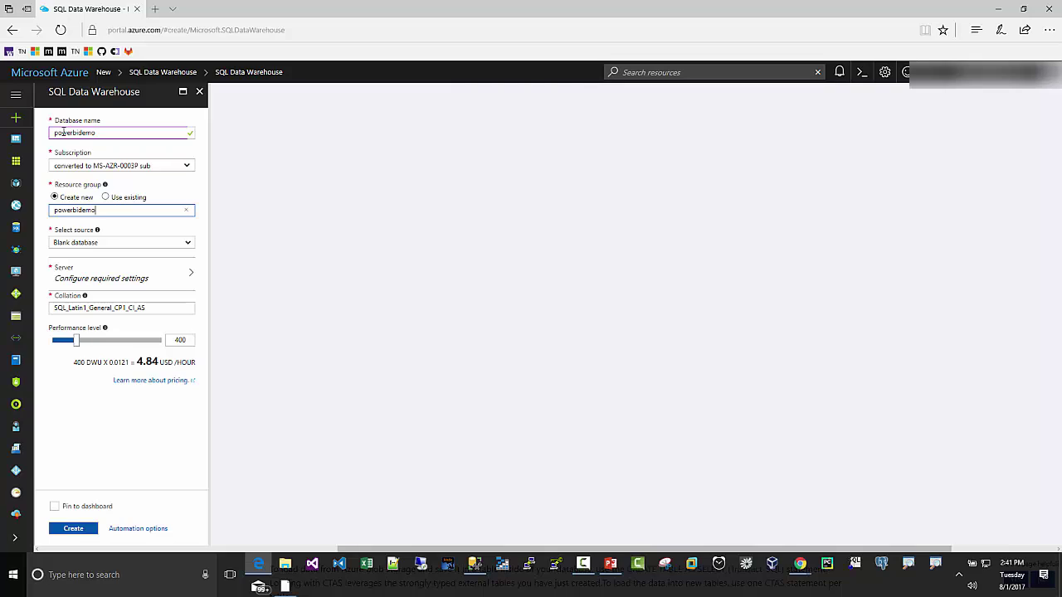
- Start configuring a new server for the powerbidemo data warehouse and enable pinning the warehouse to the dashboard
key("Tab")
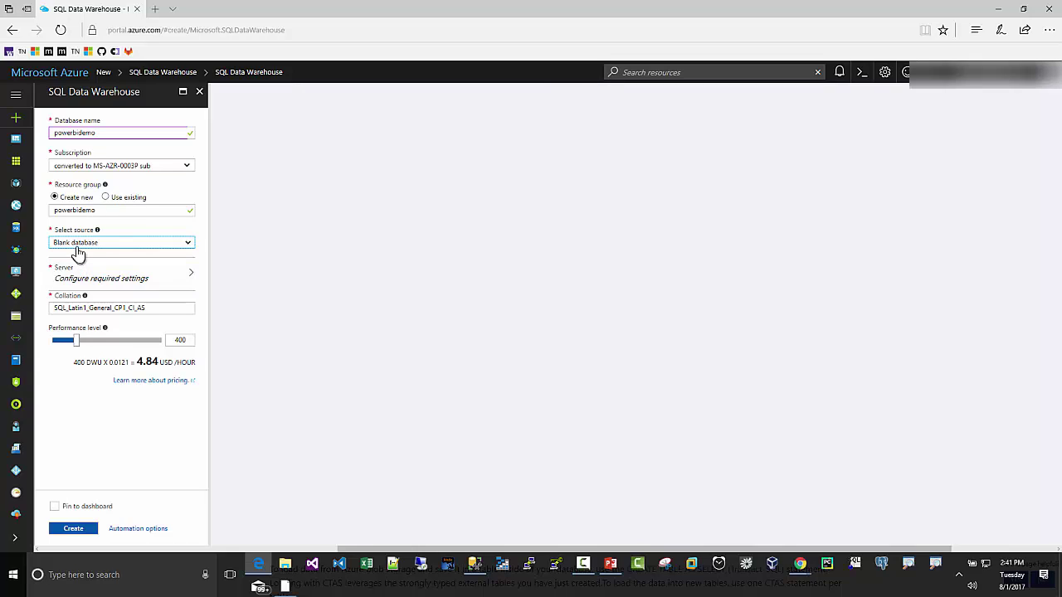
left_click(98, 284)
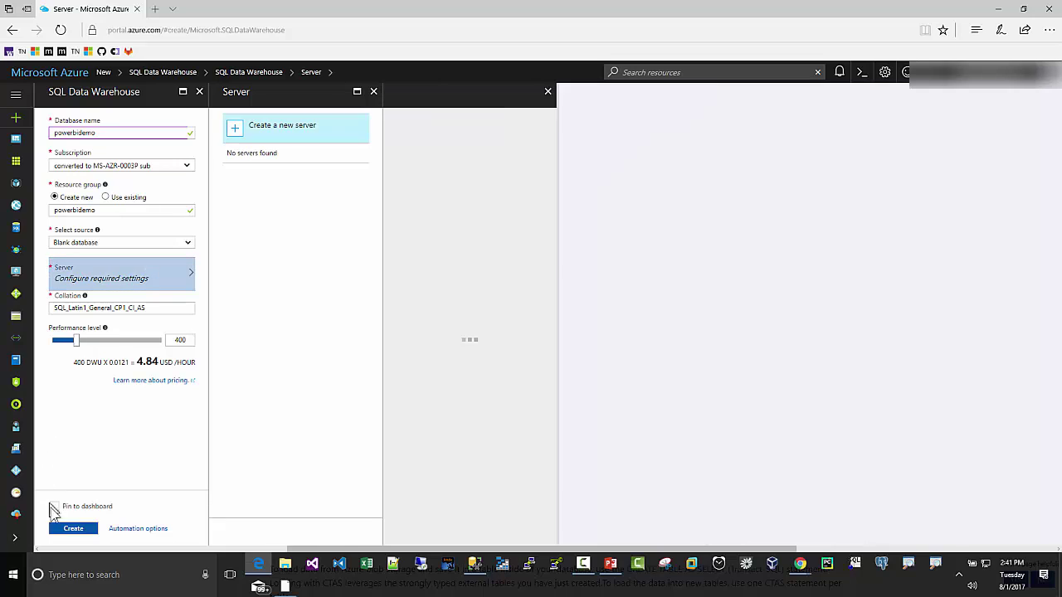
left_click(53, 507)
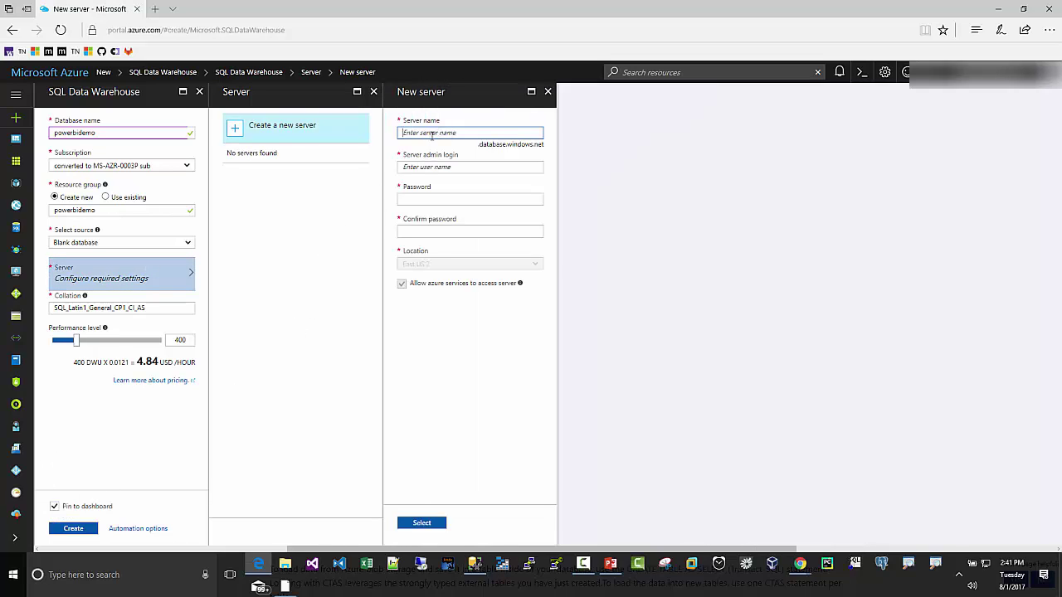
- Name the new server powerbidemoasdw, replacing an initial attempt at powerbidemo
type("powerbidemo")
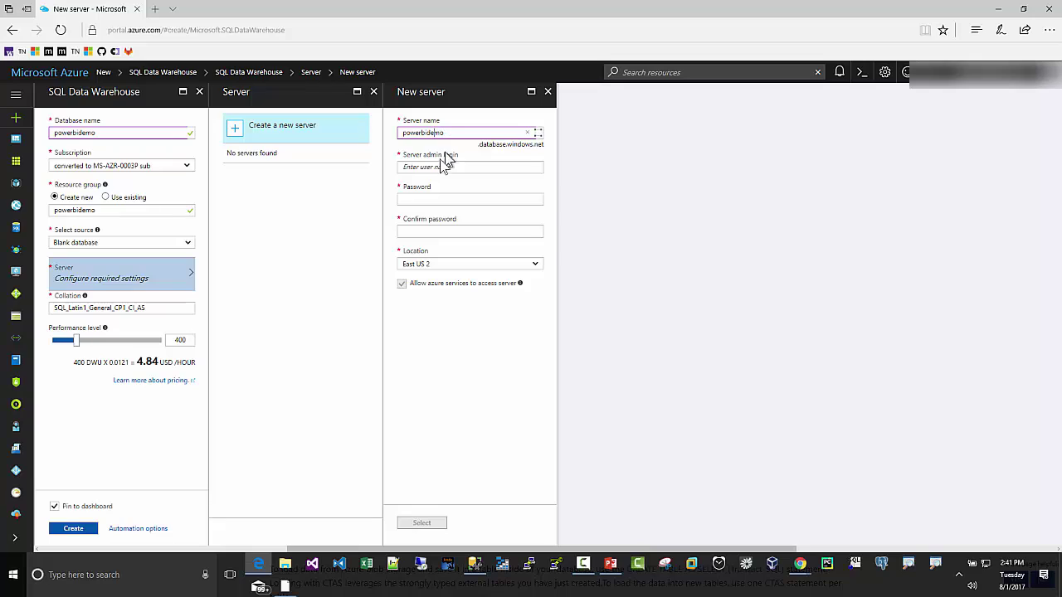
left_click(434, 167)
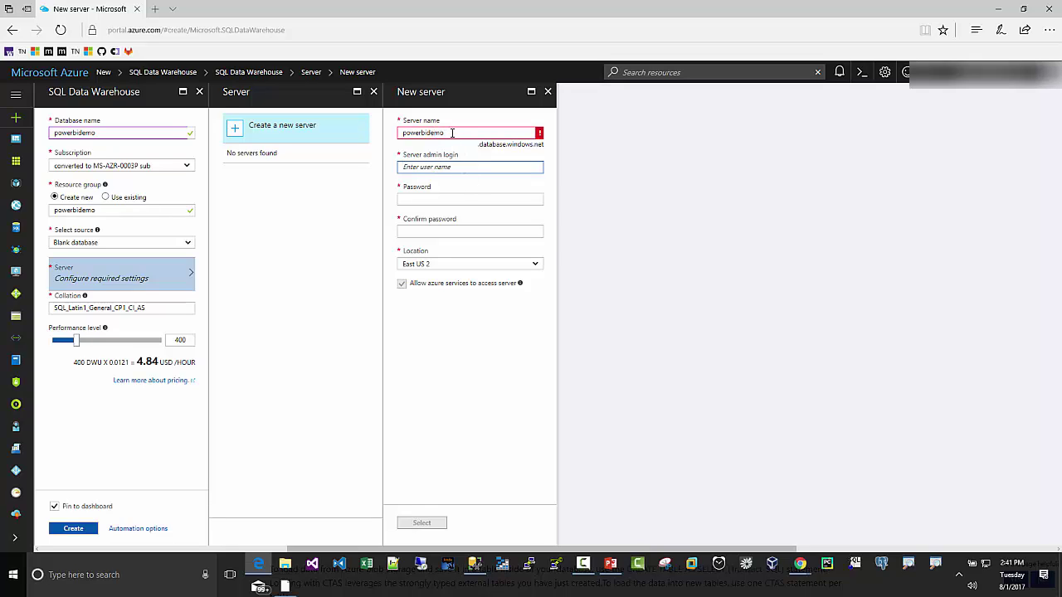
left_click(462, 134)
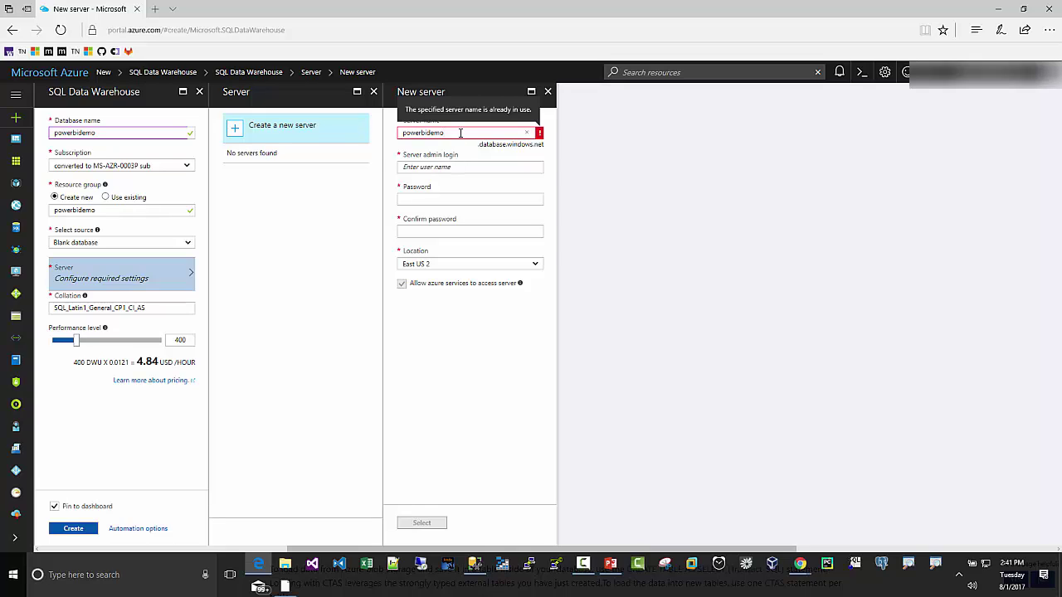
key("BackSpace")
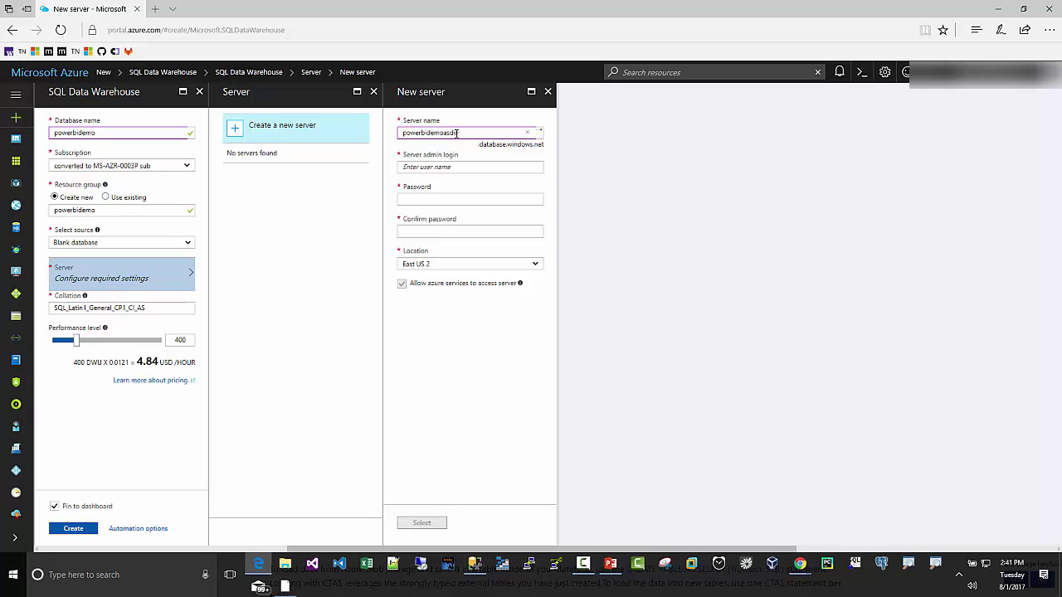
- Enter the server admin login, fill in the password and its confirmation, and accept the new server settings
left_click(428, 167)
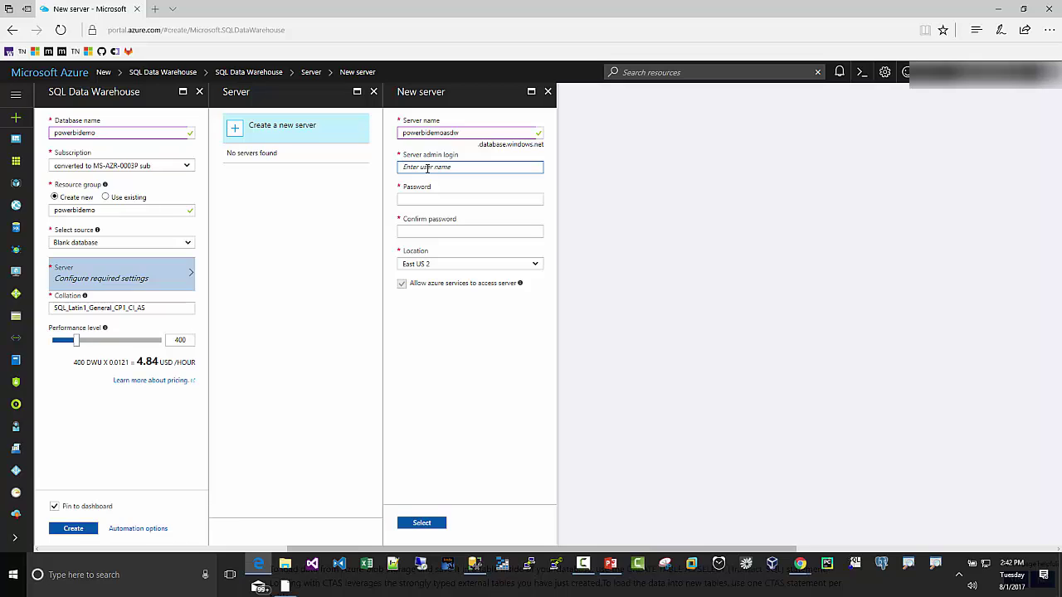
type("matt")
key("Tab")
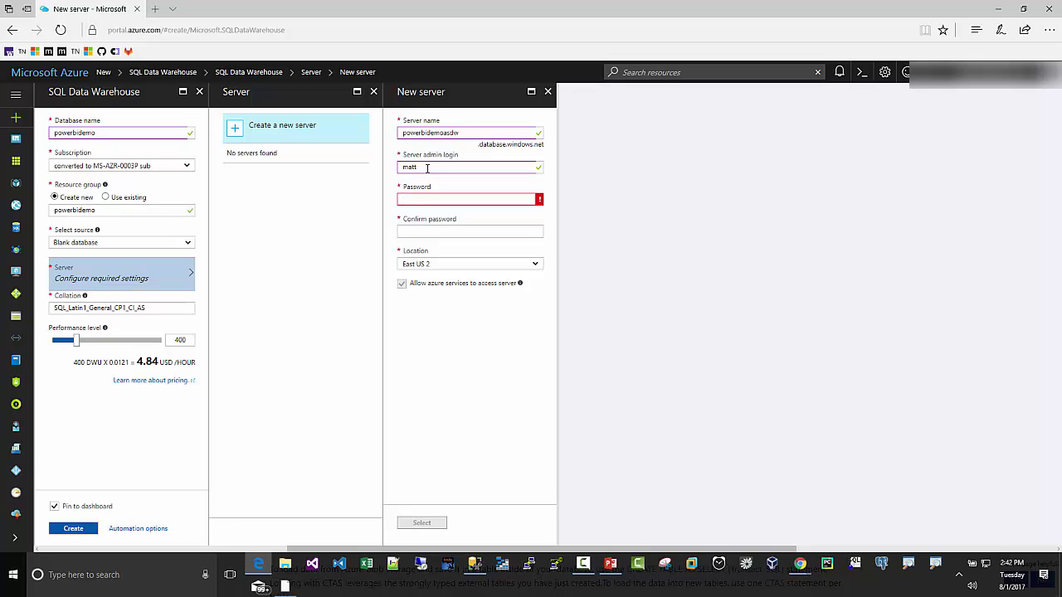
type("•••")
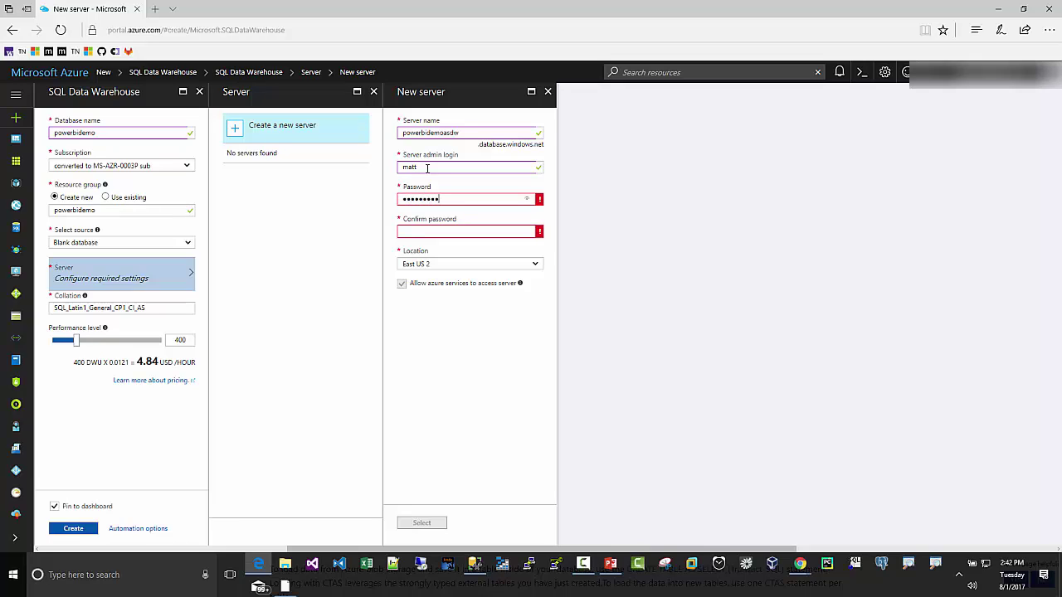
key("BackSpace")
key("BackSpace")
key("BackSpace")
key("BackSpace")
key("BackSpace")
key("BackSpace")
key("BackSpace")
key("BackSpace")
key("BackSpace")
key("BackSpace")
key("Tab")
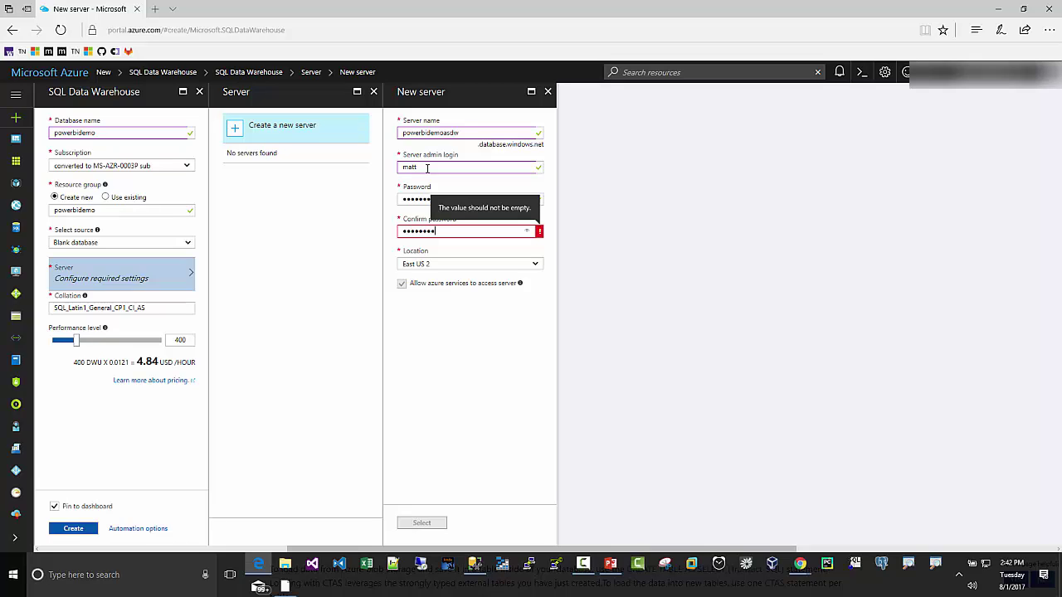
type("•••••••••••")
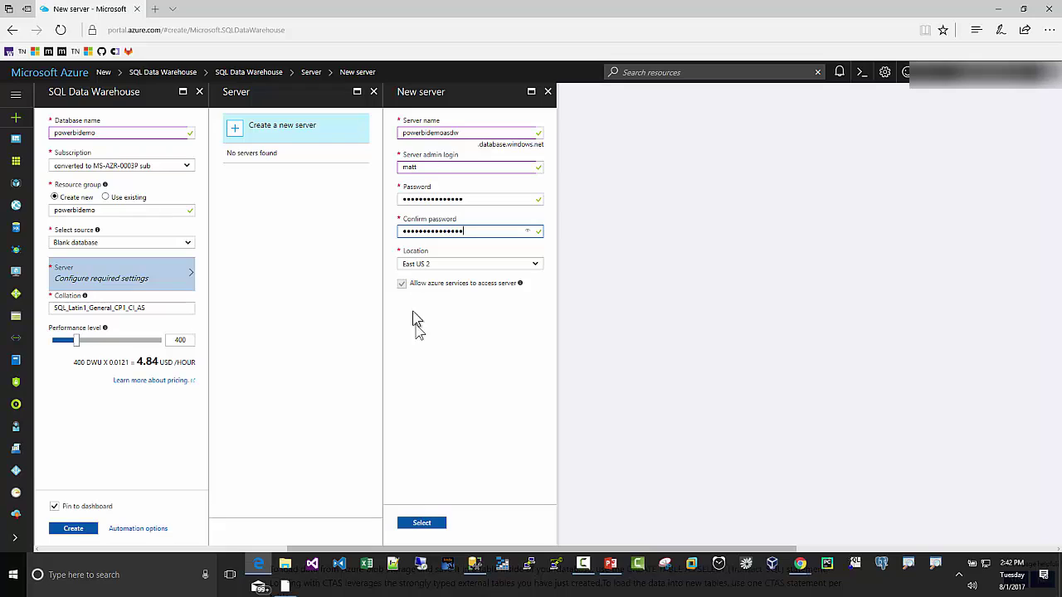
left_click(419, 526)
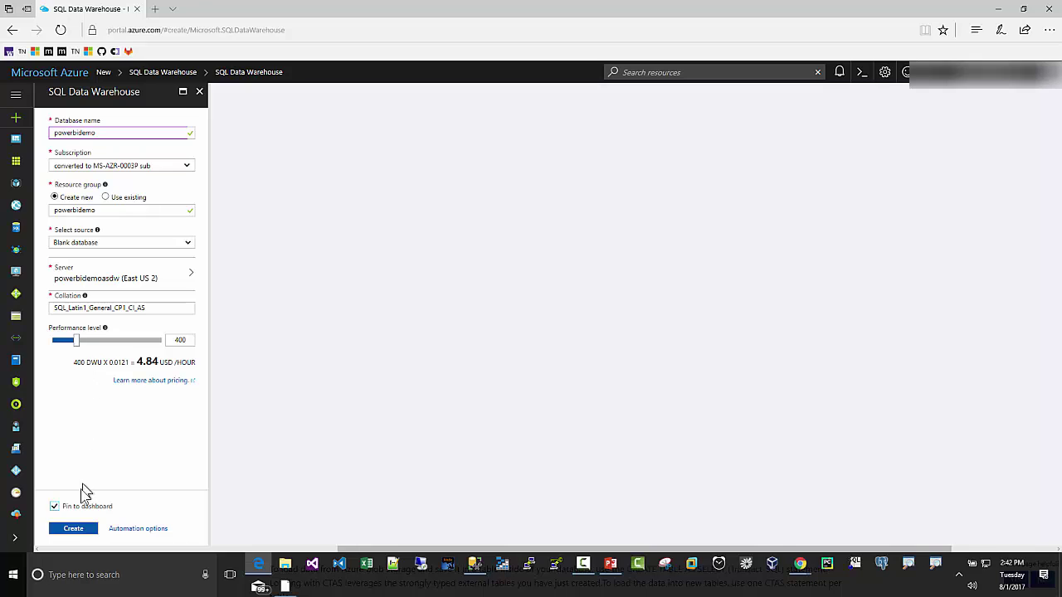
- Create the SQL data warehouse and time its deployment with a reset stopwatch in Alarms & Clock, closing the clock at the end
left_click(72, 531)
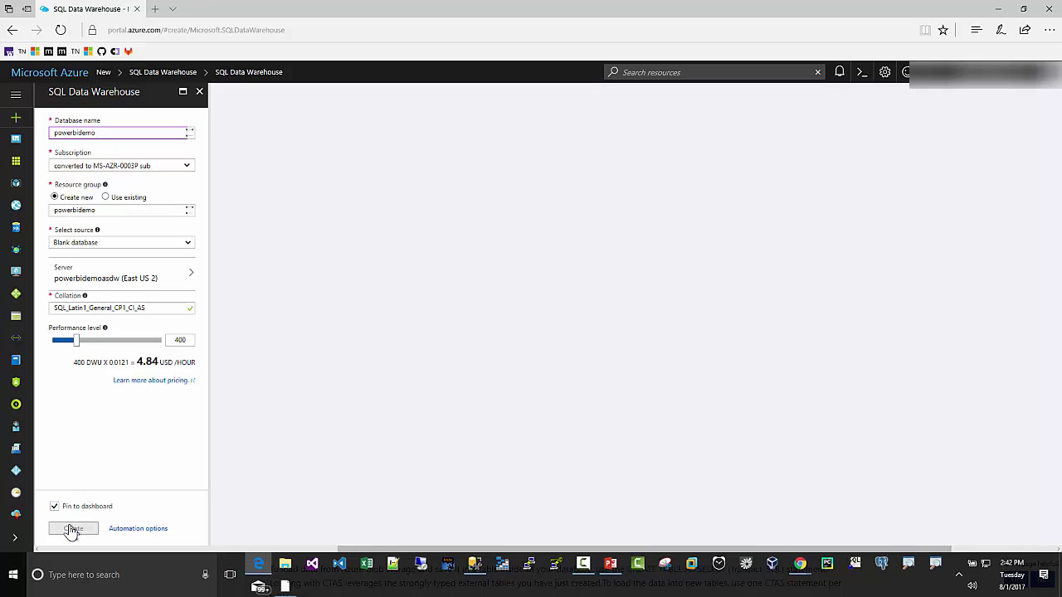
left_click(83, 578)
type("clock")
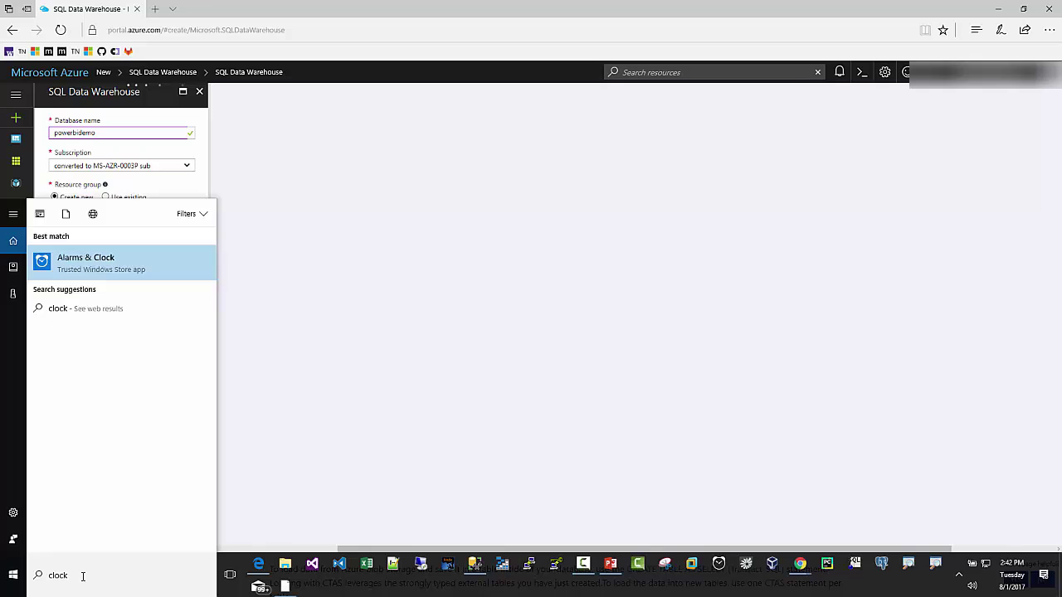
key("Return")
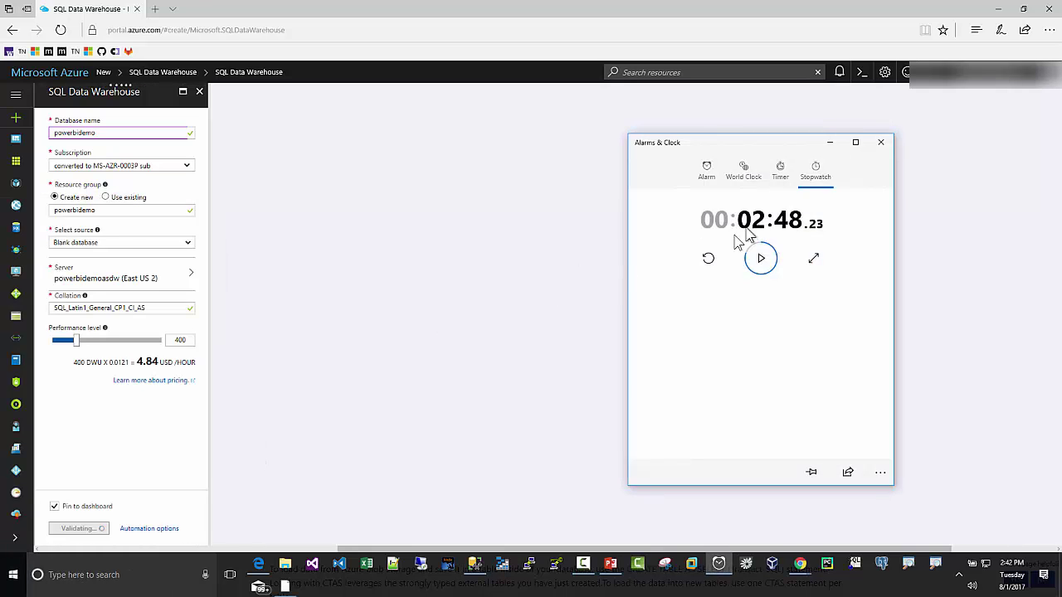
left_click(708, 258)
left_click(760, 260)
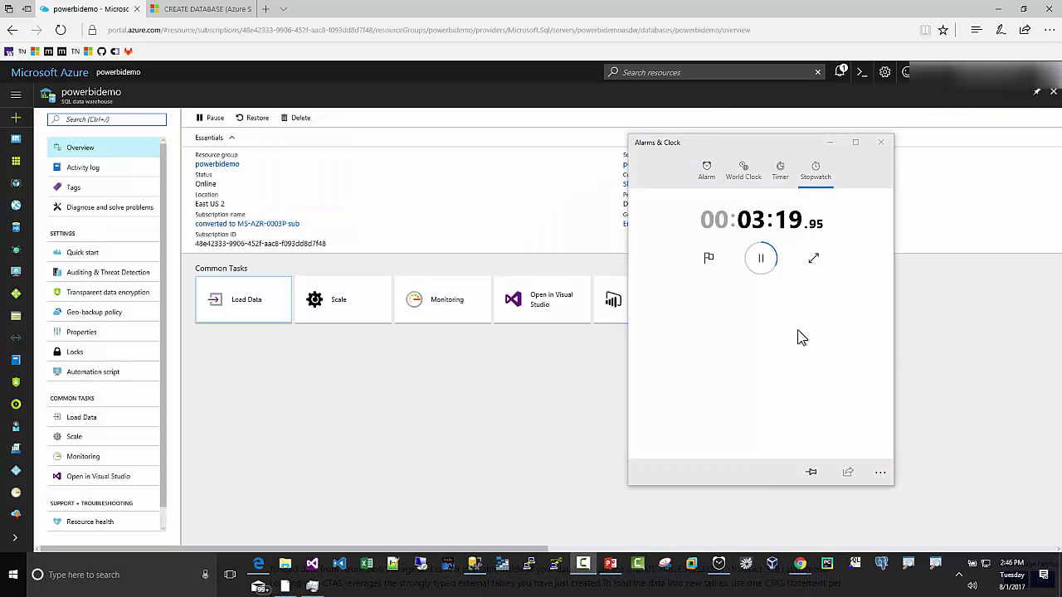
left_click(761, 258)
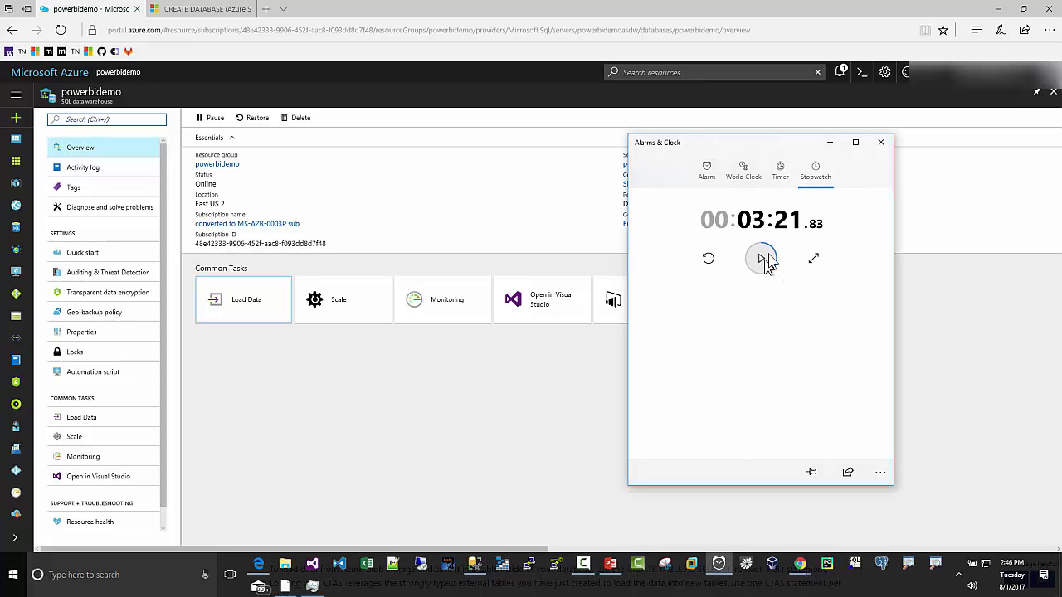
left_click(882, 146)
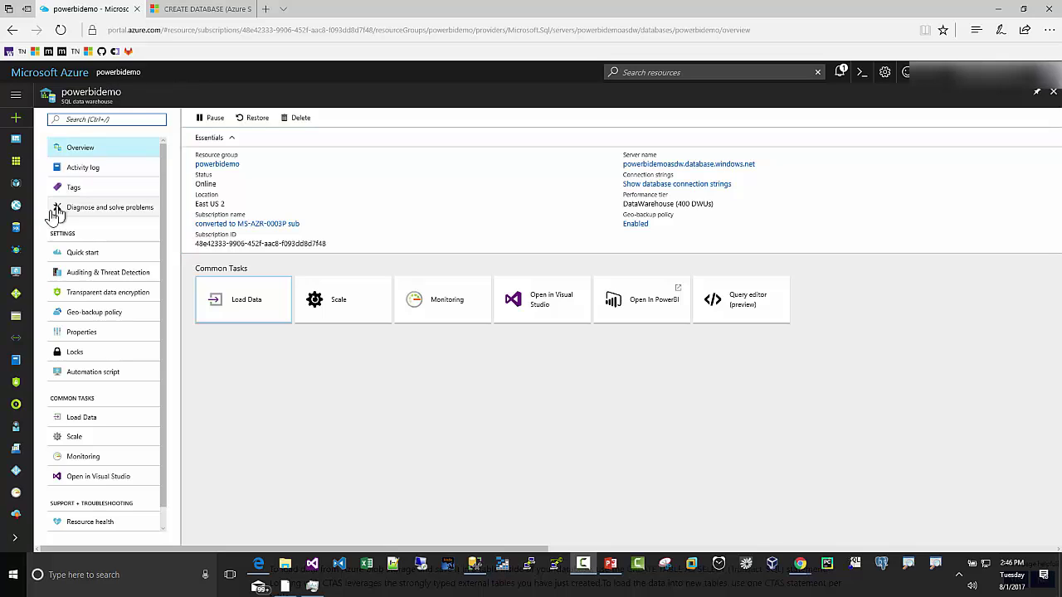
- Open the powerbidemo resource group from the list of resource groups
left_click(14, 189)
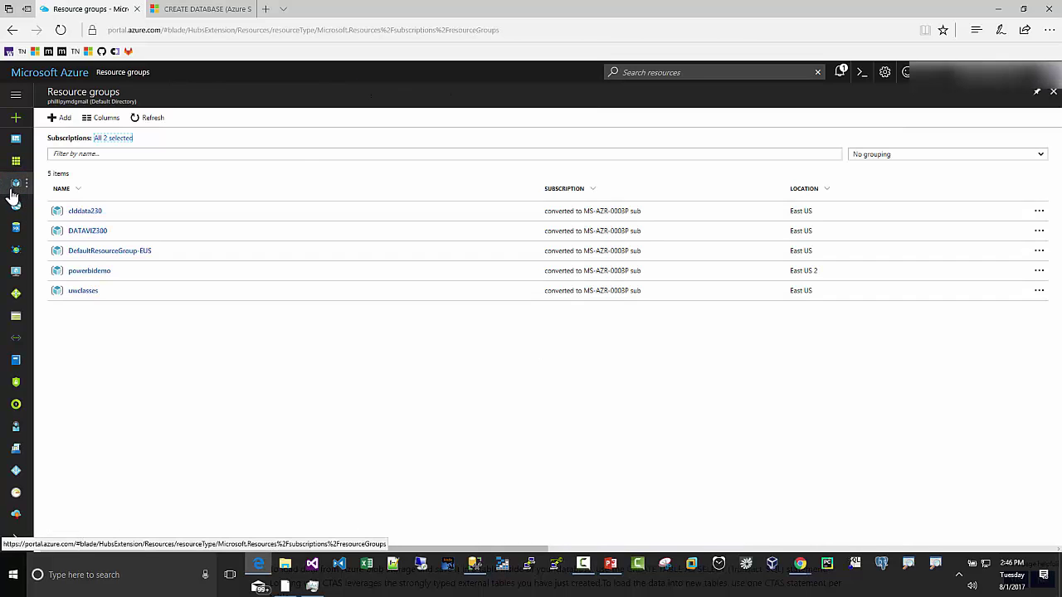
left_click(86, 276)
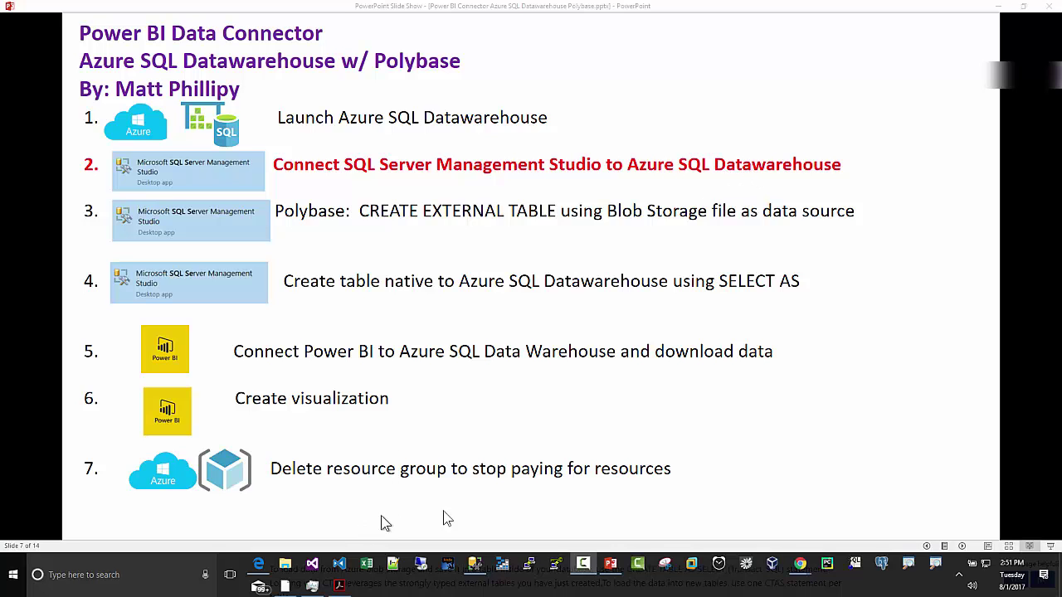
- Switch from the slide show to the Azure portal in Edge and reopen the powerbidemo resource group to view its resources
left_click(261, 564)
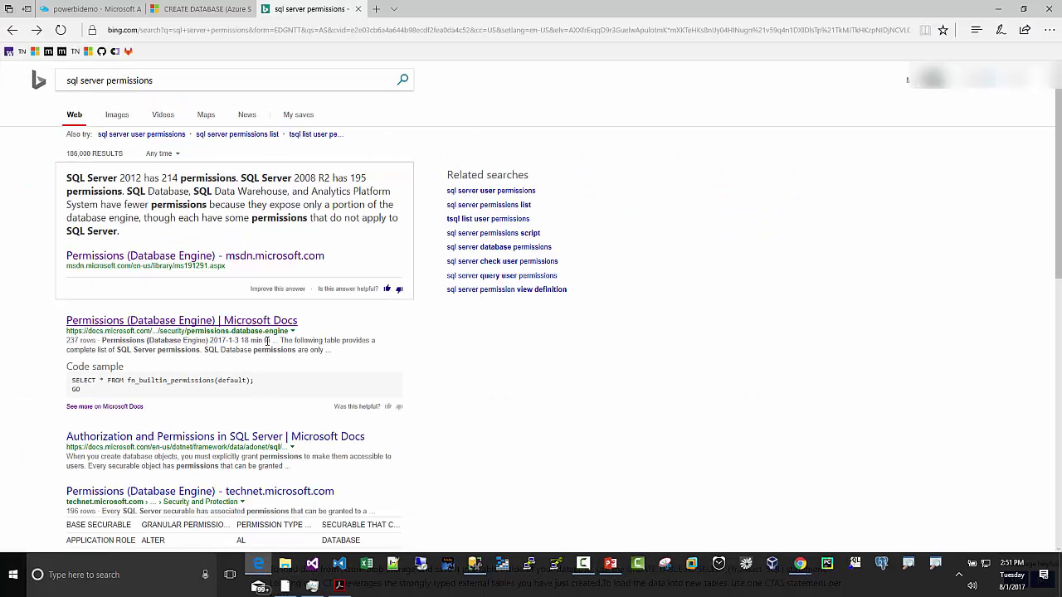
left_click(66, 10)
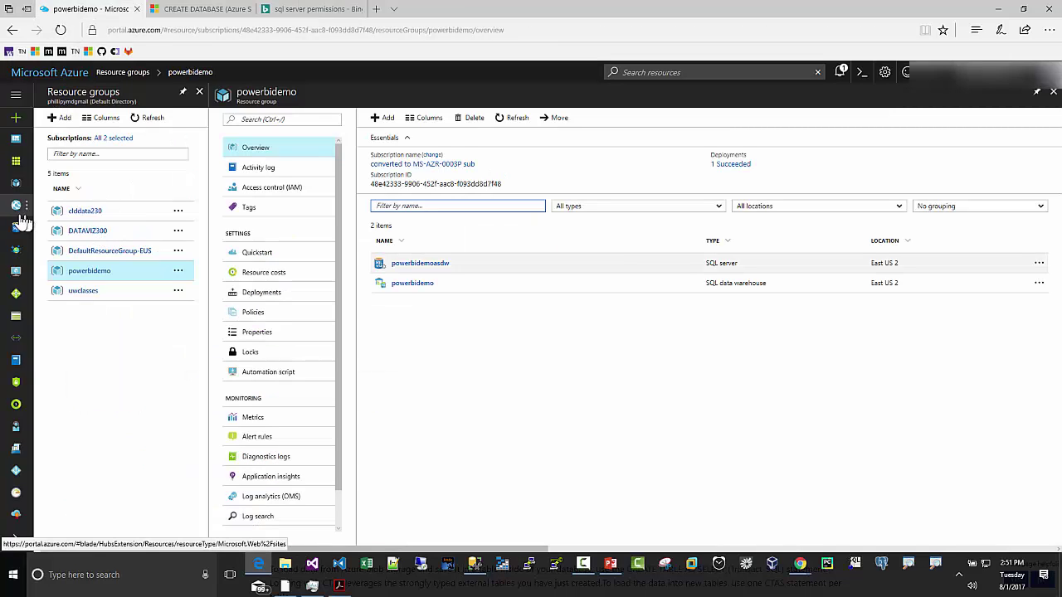
left_click(16, 183)
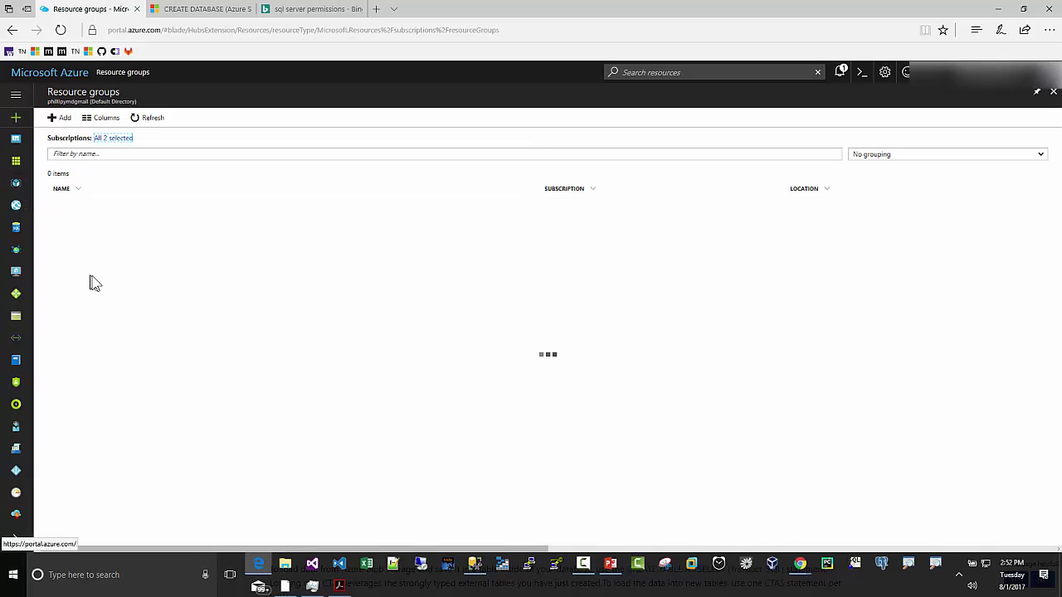
left_click(95, 273)
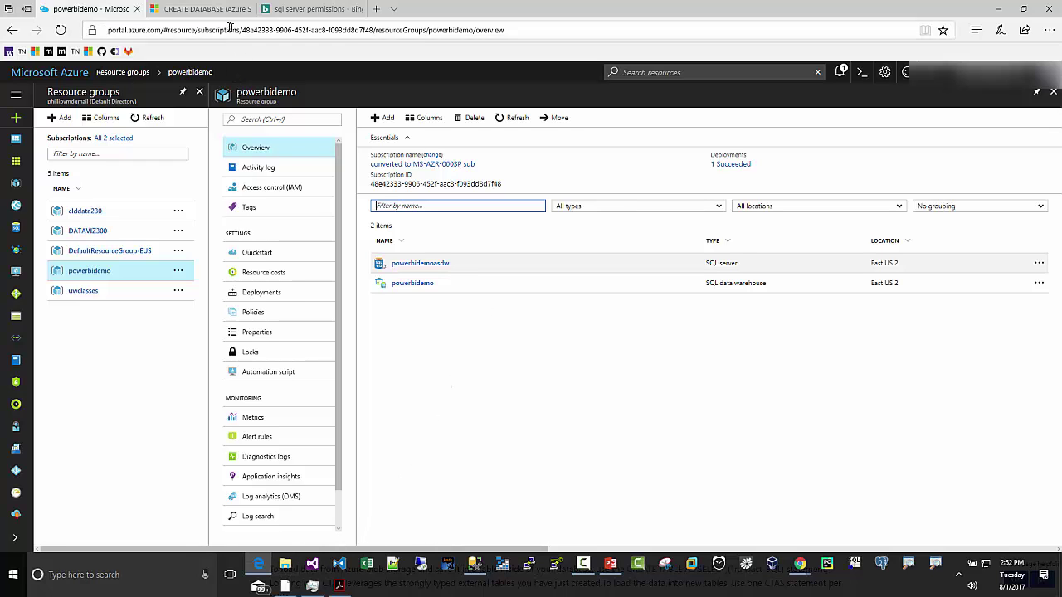
- Open the Microsoft Docs article Permissions (Database Engine) from the Bing results for sql server permissions and look over its overview
left_click(279, 17)
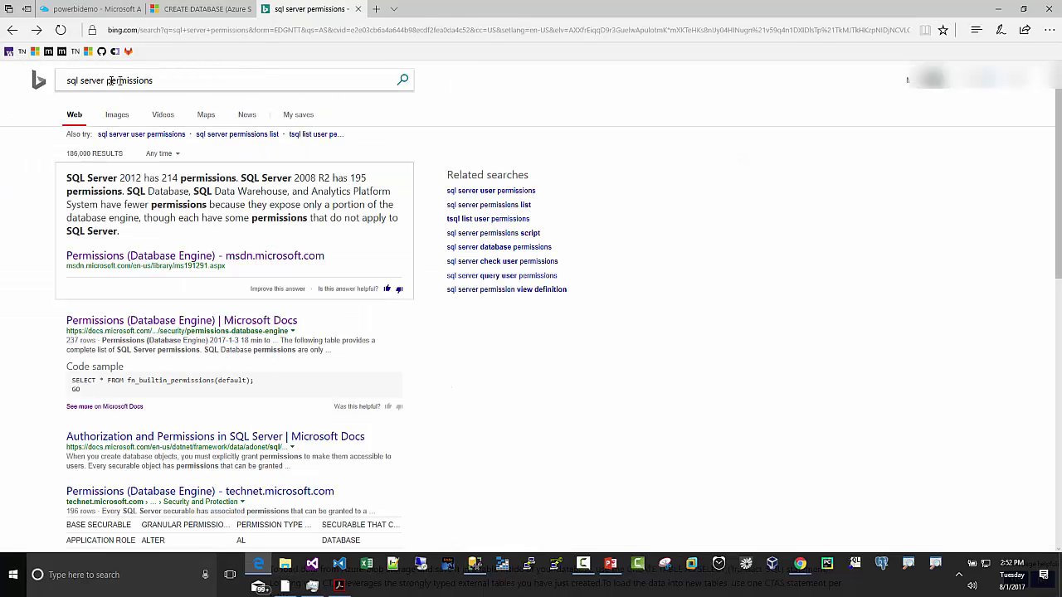
left_click(113, 326)
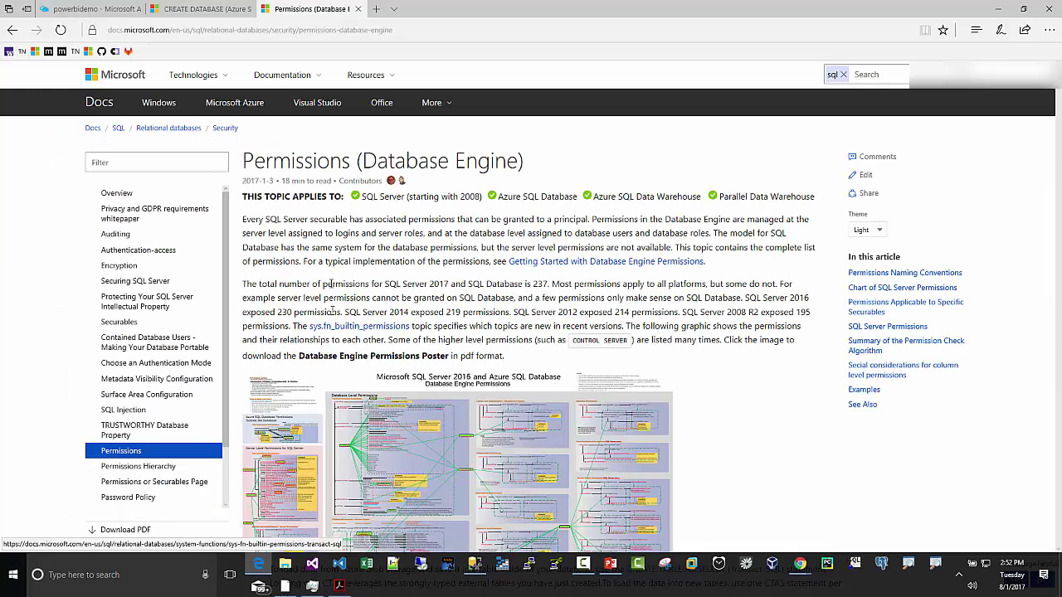
scroll(337, 280, "down", 1)
- Switch to the permissions poster in Adobe Acrobat Reader and examine the database level permissions chart at 50% zoom
left_click(340, 586)
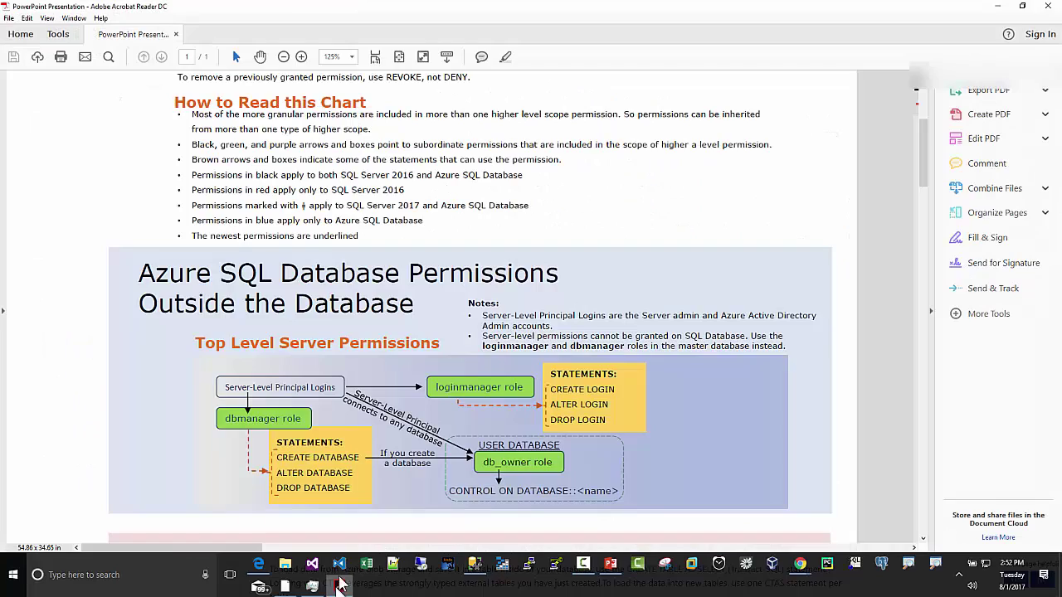
left_click(352, 56)
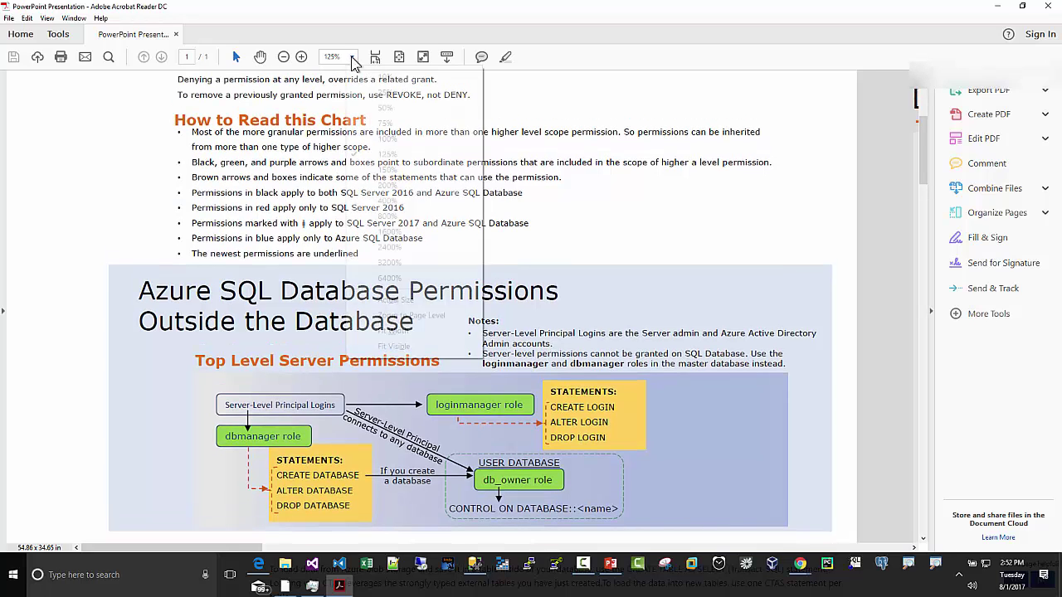
left_click(384, 111)
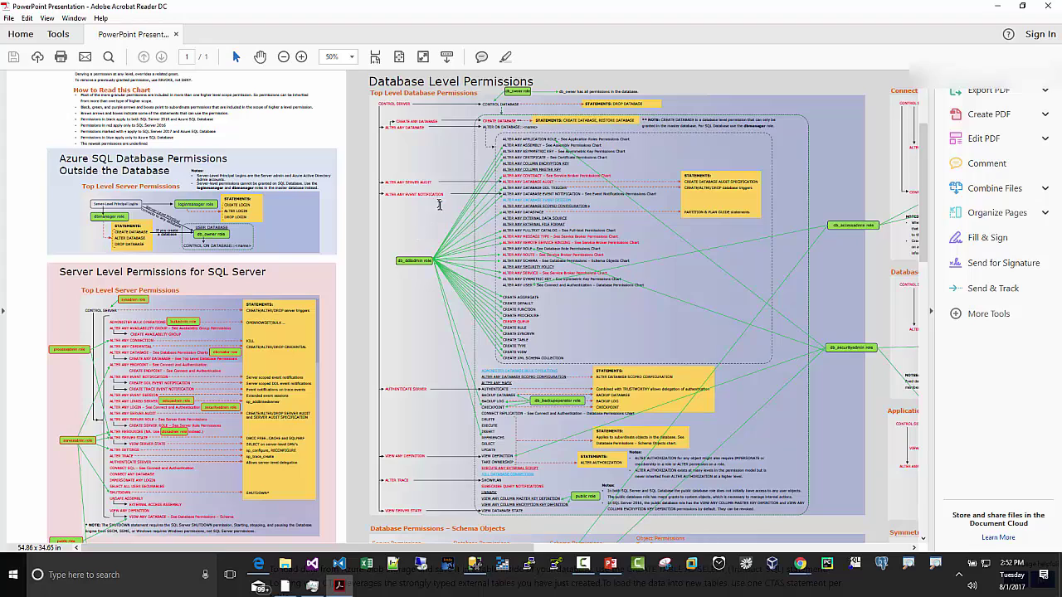
scroll(432, 212, "down", 1)
scroll(465, 257, "up", 2)
scroll(475, 276, "up", 1)
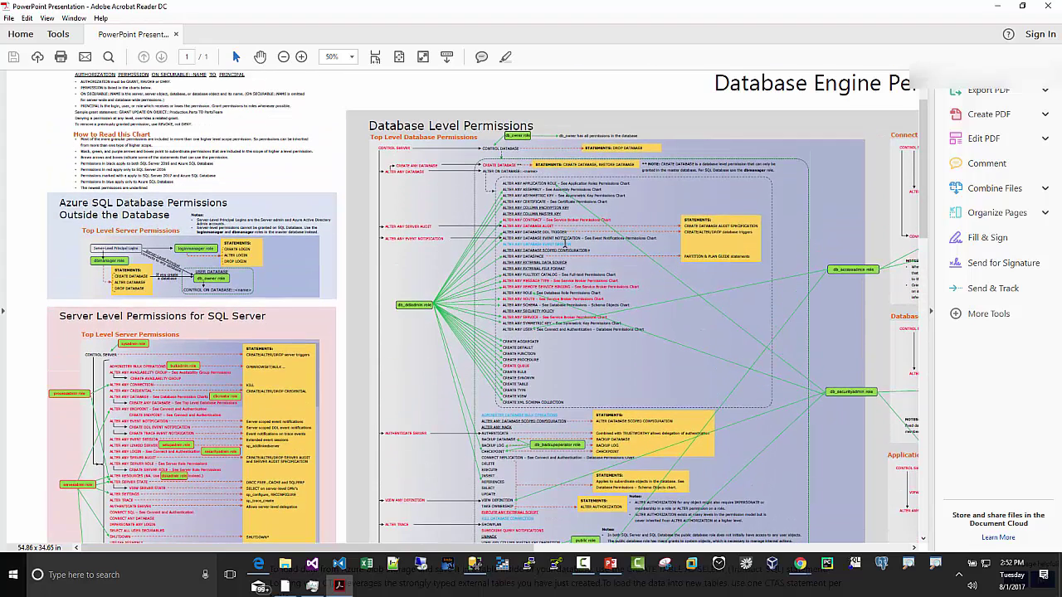
scroll(568, 244, "down", 1)
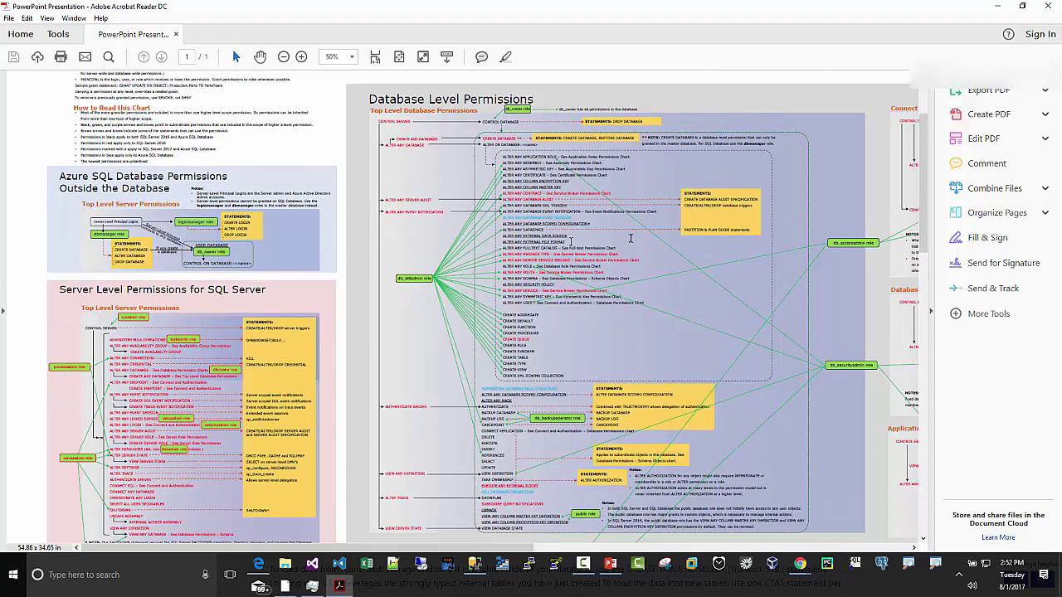
scroll(785, 260, "down", 4)
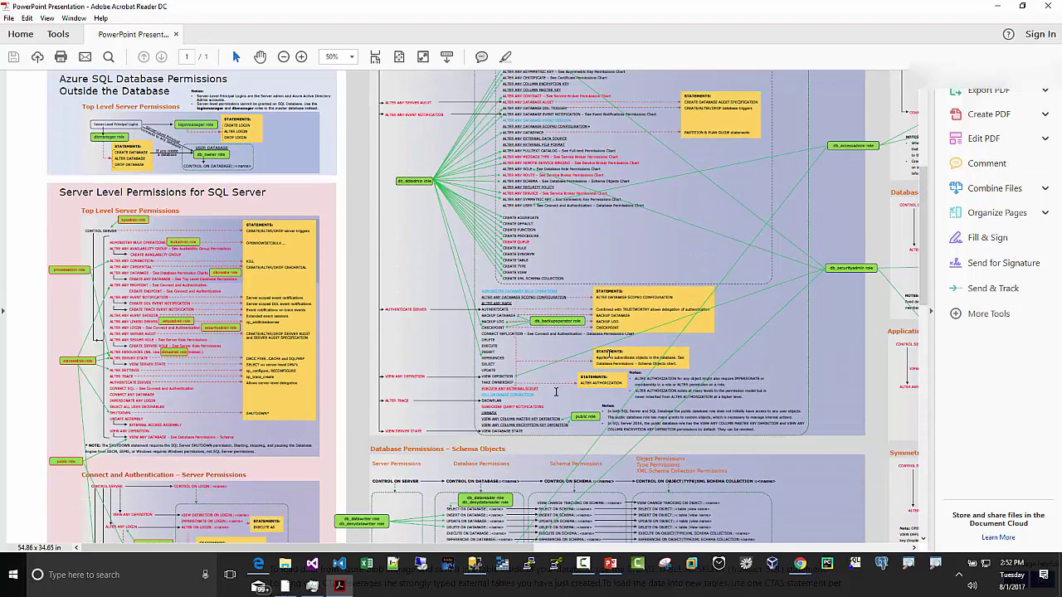
- Switch back to Edge and return to the powerbidemo resource group in the Azure portal
left_click(258, 567)
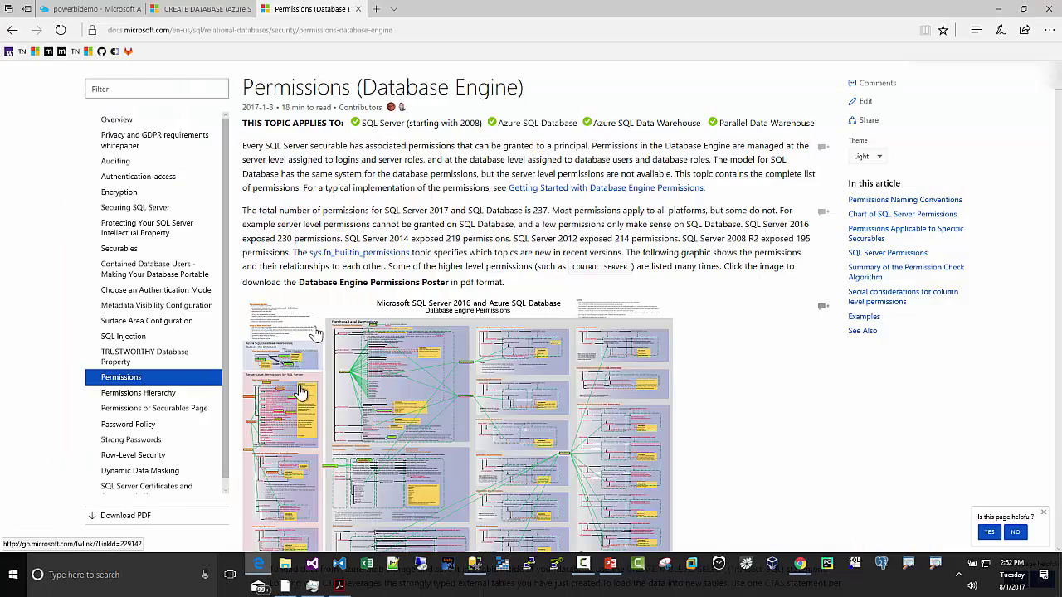
left_click(78, 10)
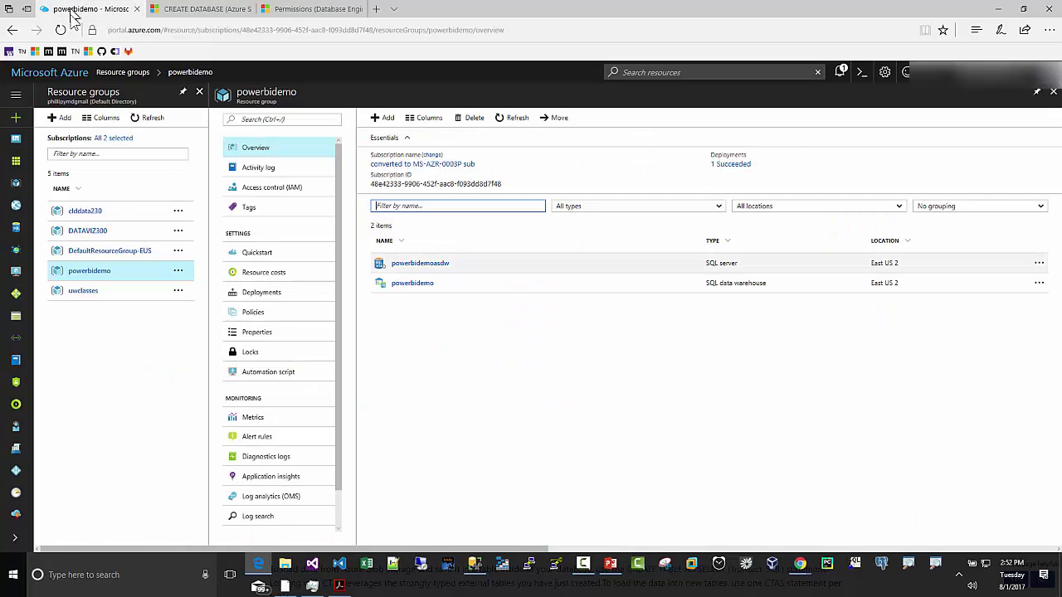
- Add the current client IP address to the firewall rules of the powerbidemoasdw SQL server and save them
left_click(404, 264)
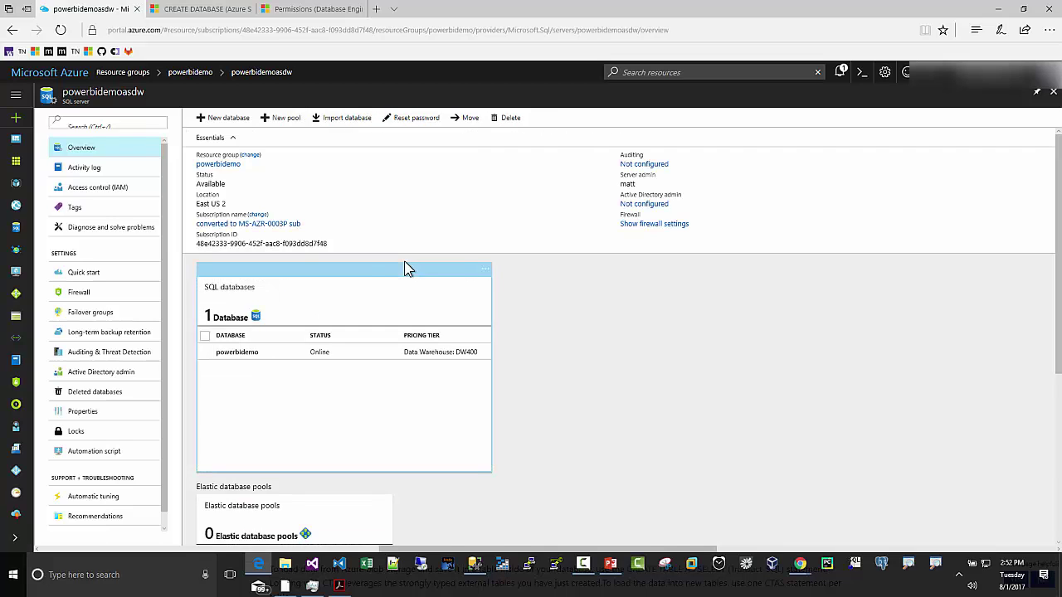
left_click(77, 295)
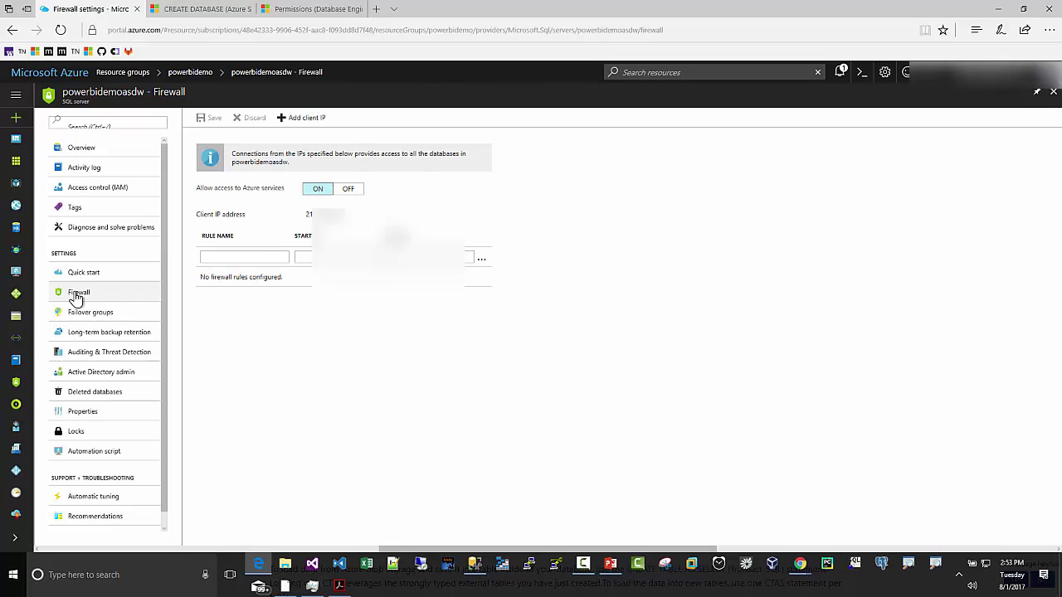
left_click(304, 119)
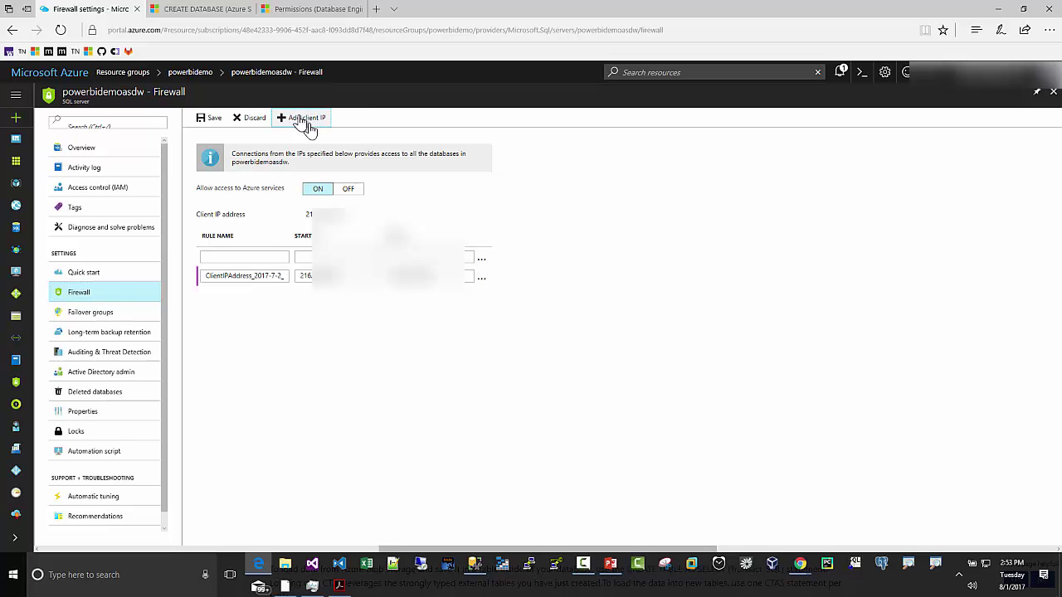
left_click(211, 121)
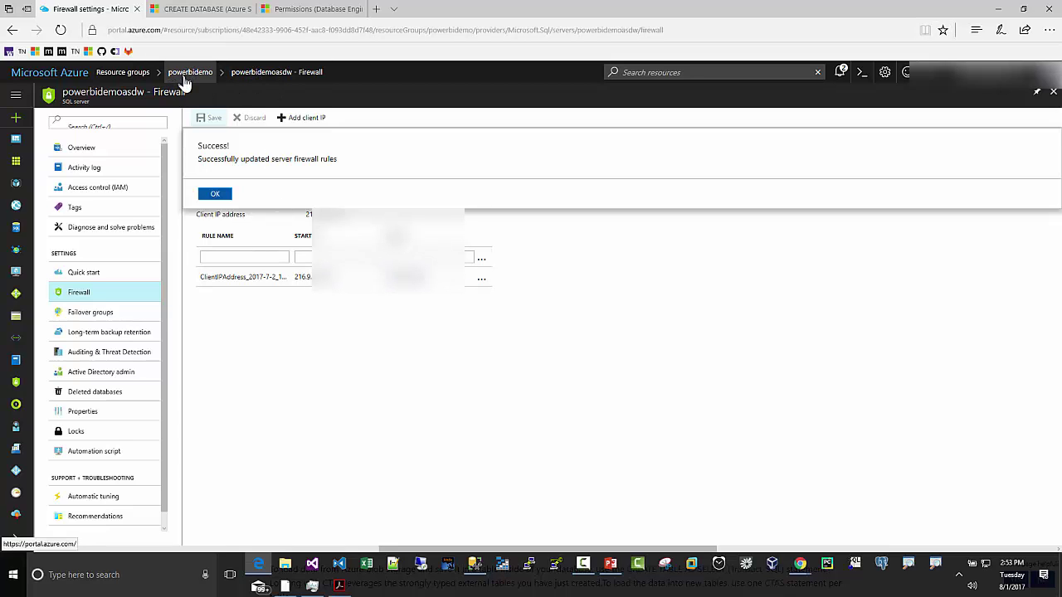
- Return to the powerbidemo resource group, open the powerbidemo SQL data warehouse and copy its server name
left_click(196, 77)
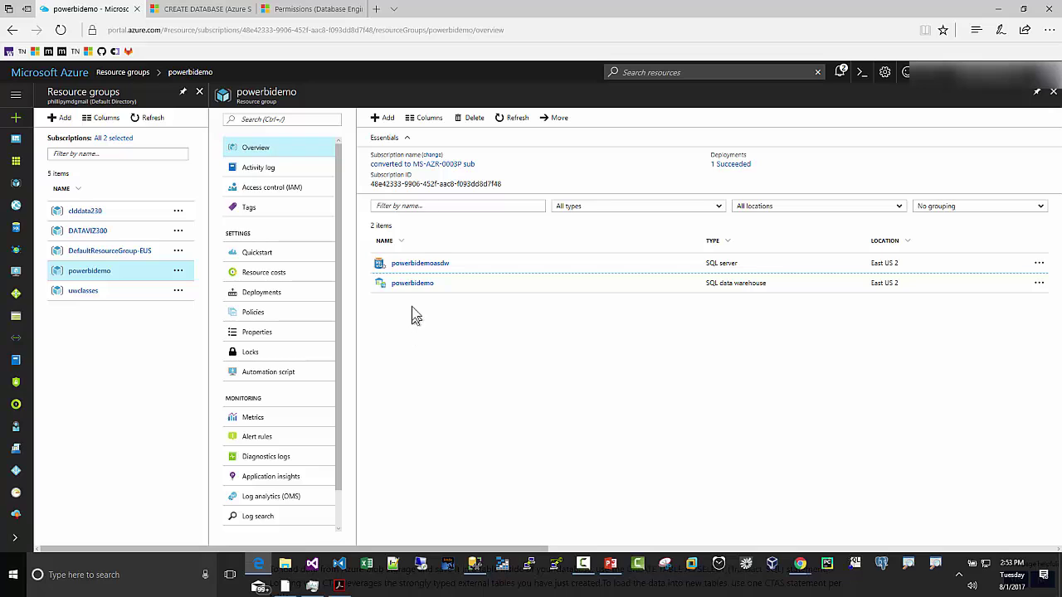
left_click(412, 285)
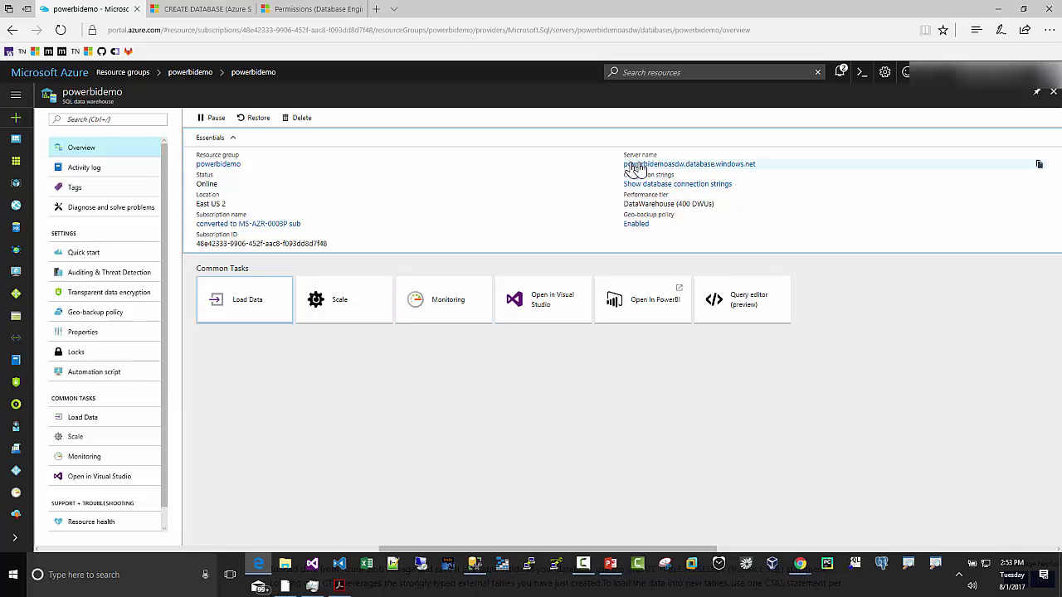
left_click(1040, 168)
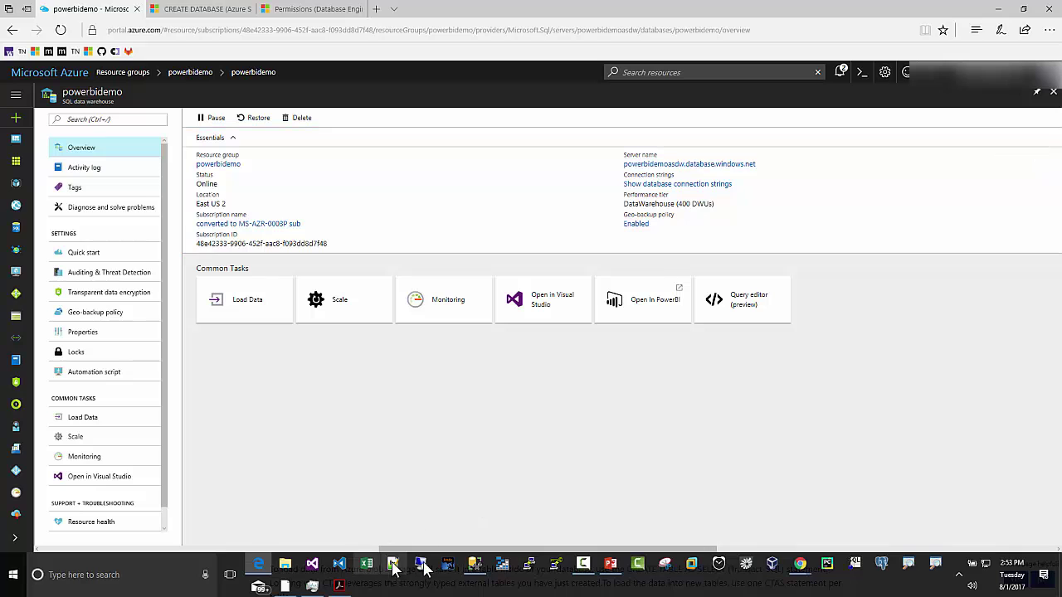
- Switch to SQL Server Management Studio and check its version information
left_click(474, 564)
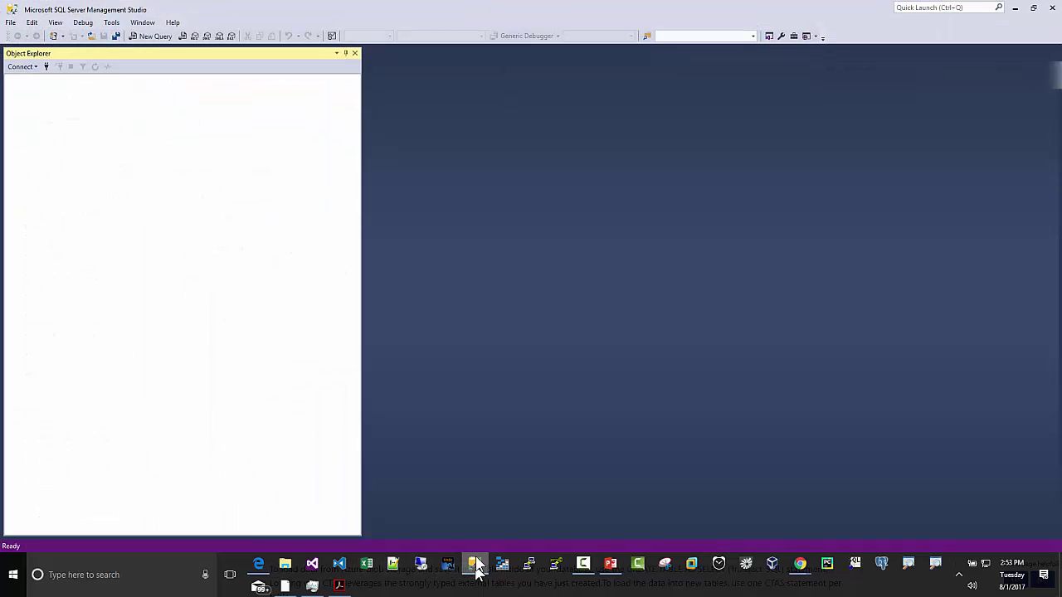
left_click(173, 22)
left_click(185, 100)
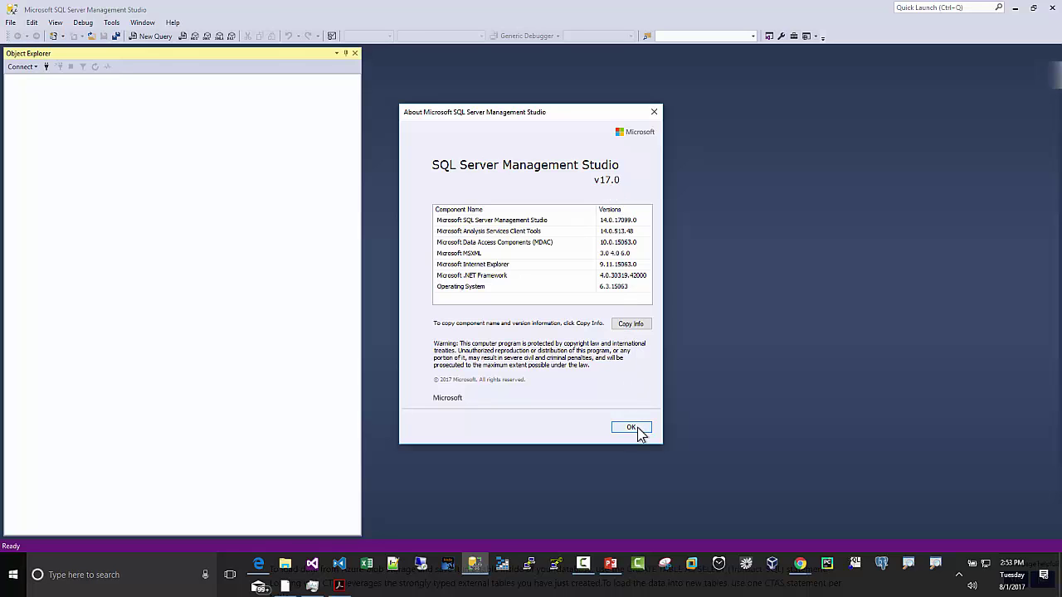
left_click(638, 428)
- Connect to the Database Engine at powerbidemoasdw.database.windows.net with SQL Server Authentication, entering the login's password
left_click(25, 66)
left_click(36, 78)
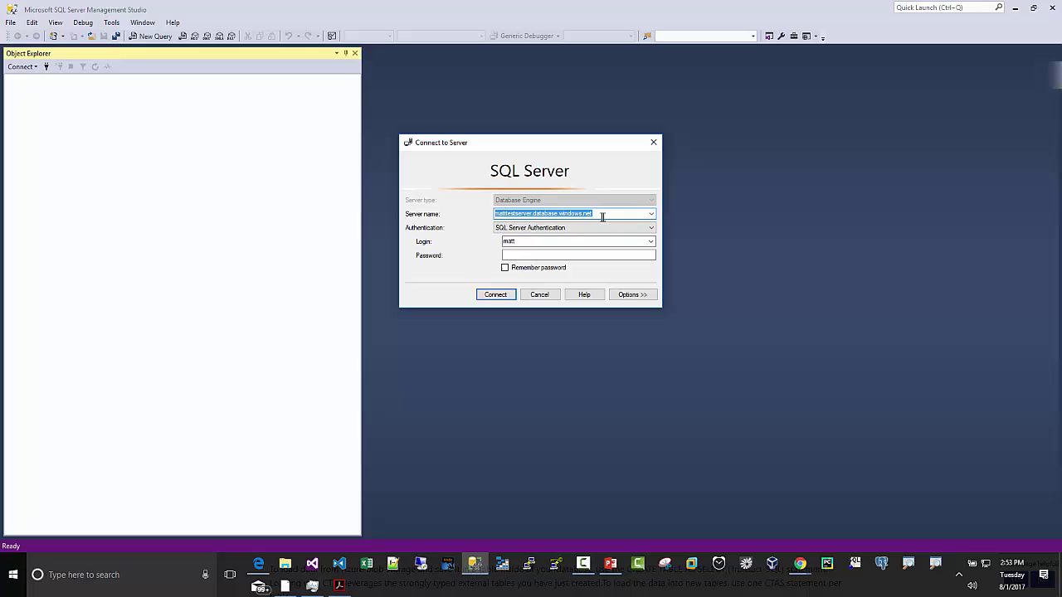
right_click(511, 212)
left_click(536, 263)
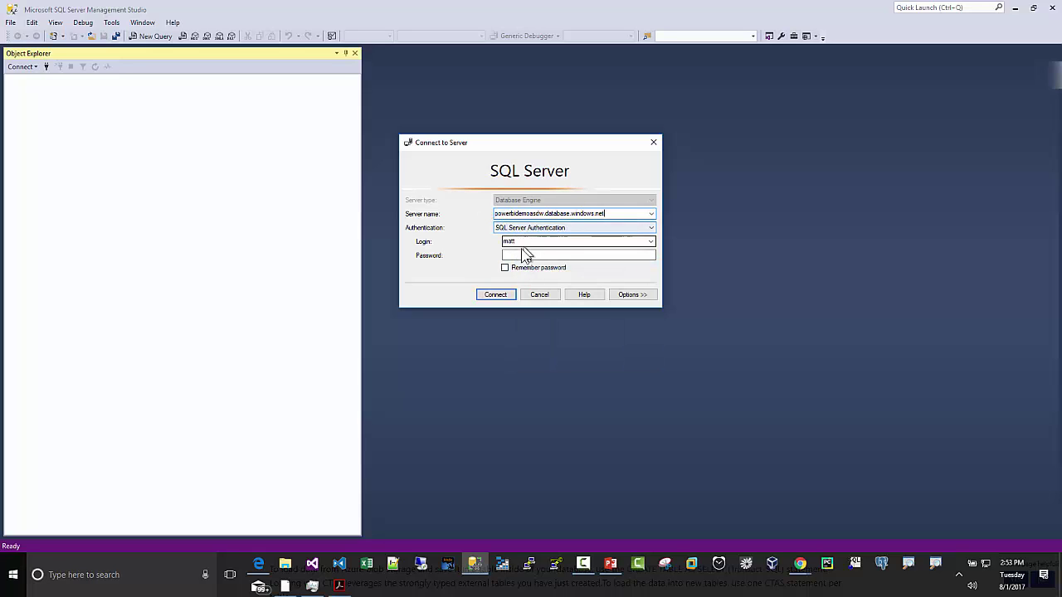
left_click(519, 251)
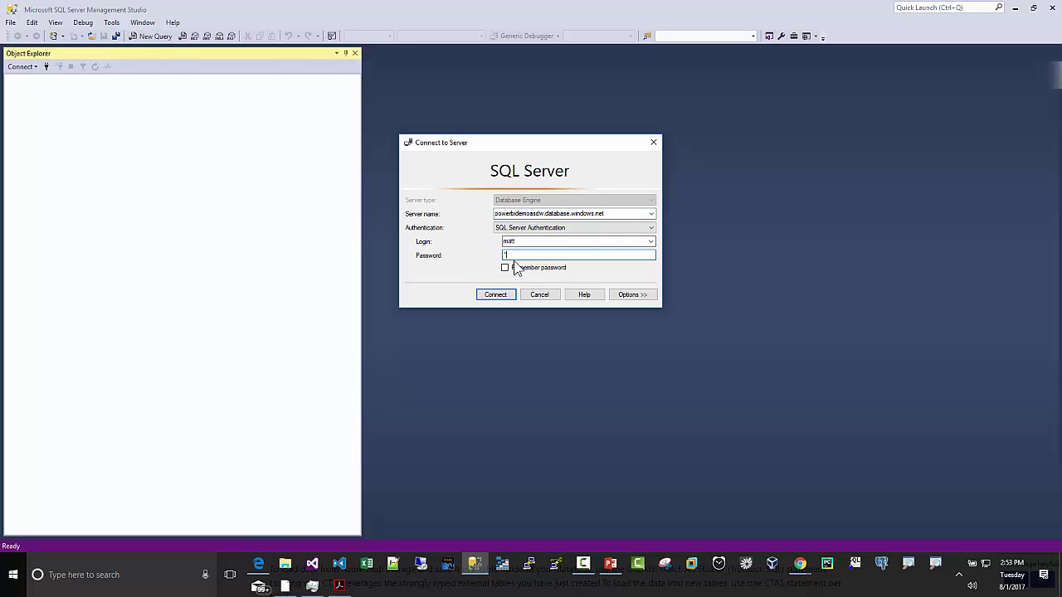
type("•••••••")
left_click(493, 296)
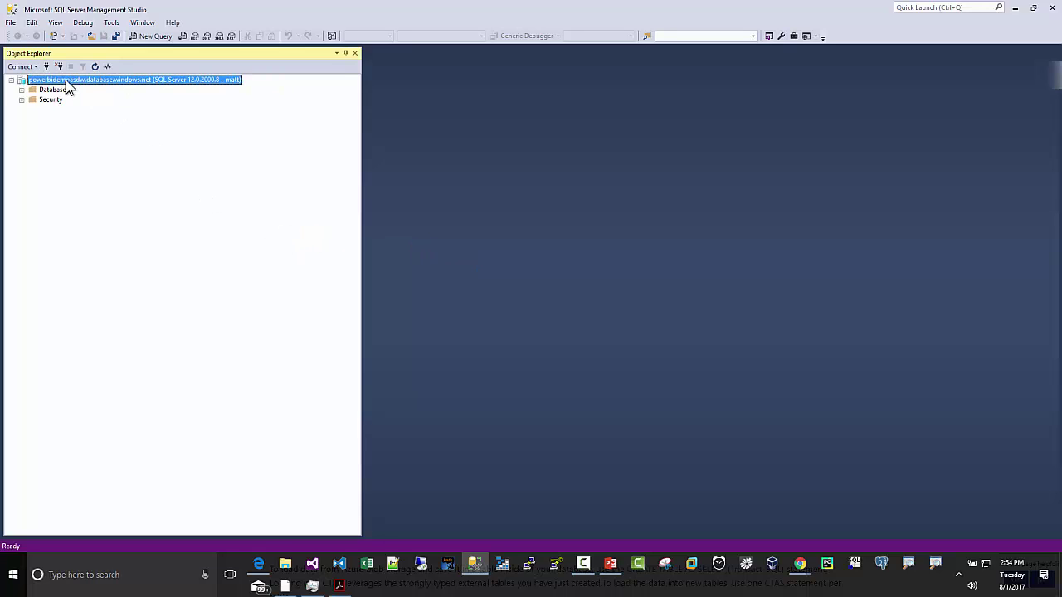
- Expand the server's Databases folder in Object Explorer and select the powerbidemo database
left_click(21, 90)
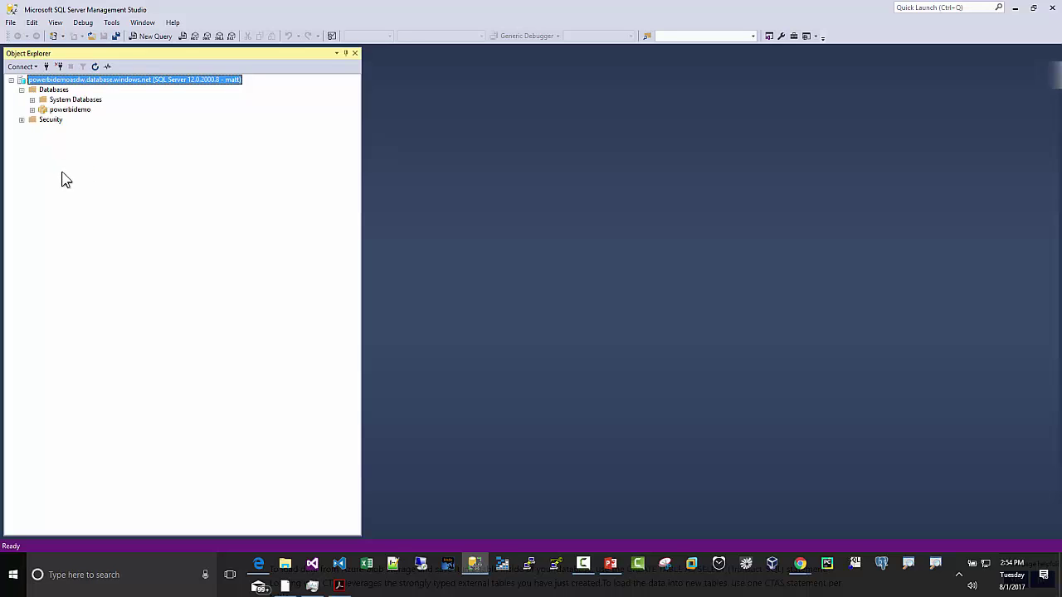
left_click(54, 110)
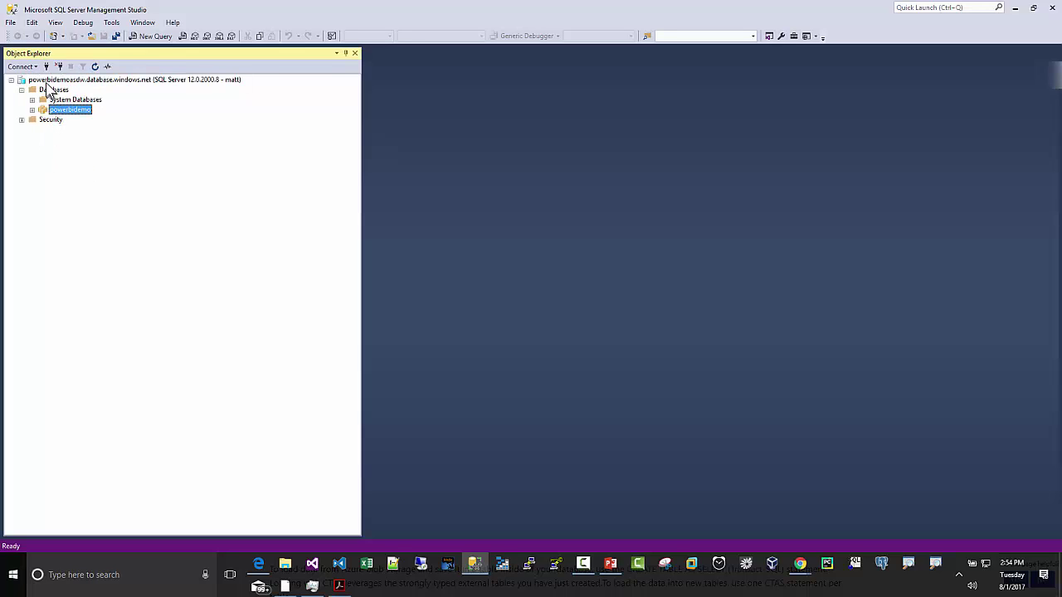
left_click(45, 81)
left_click(54, 110)
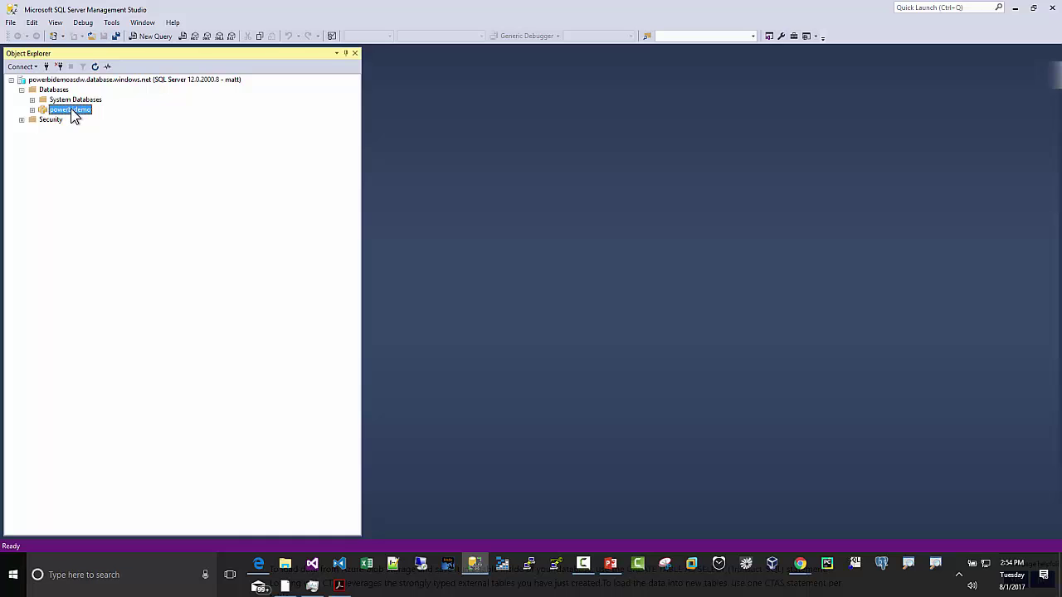
- Switch to Edge, compare the CREATE DATABASE syntax for Azure SQL Database and Azure SQL Data Warehouse, and return to Management Studio
left_click(258, 564)
left_click(209, 13)
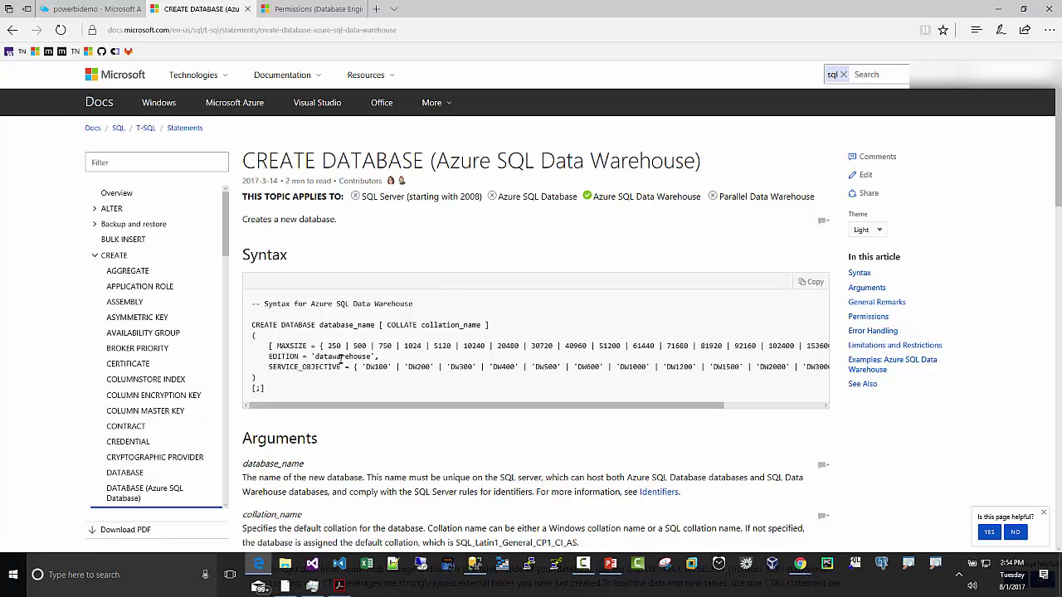
scroll(133, 440, "down", 1)
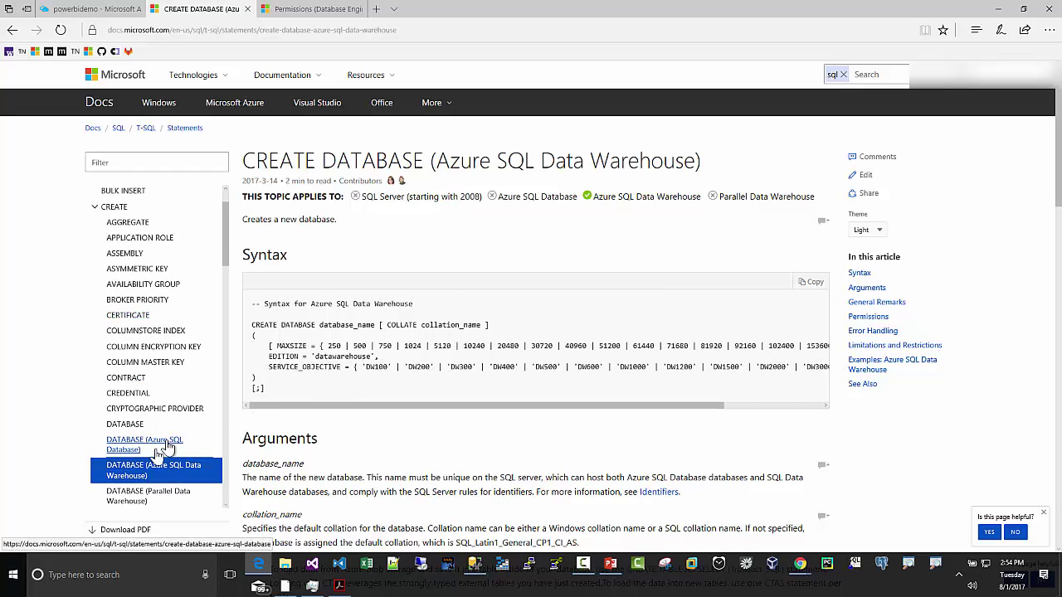
left_click(128, 446)
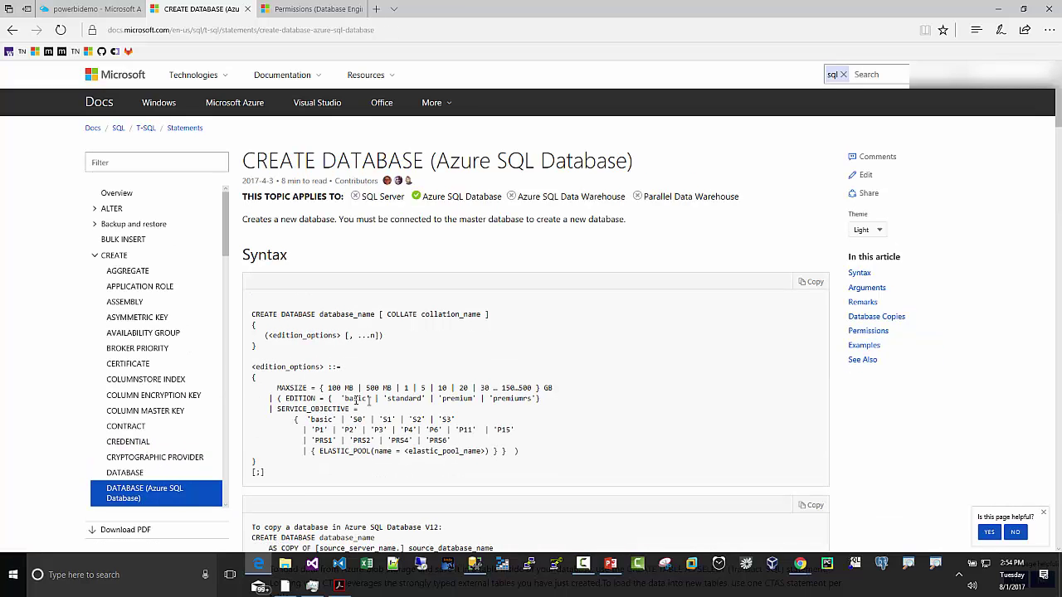
scroll(135, 396, "down", 1)
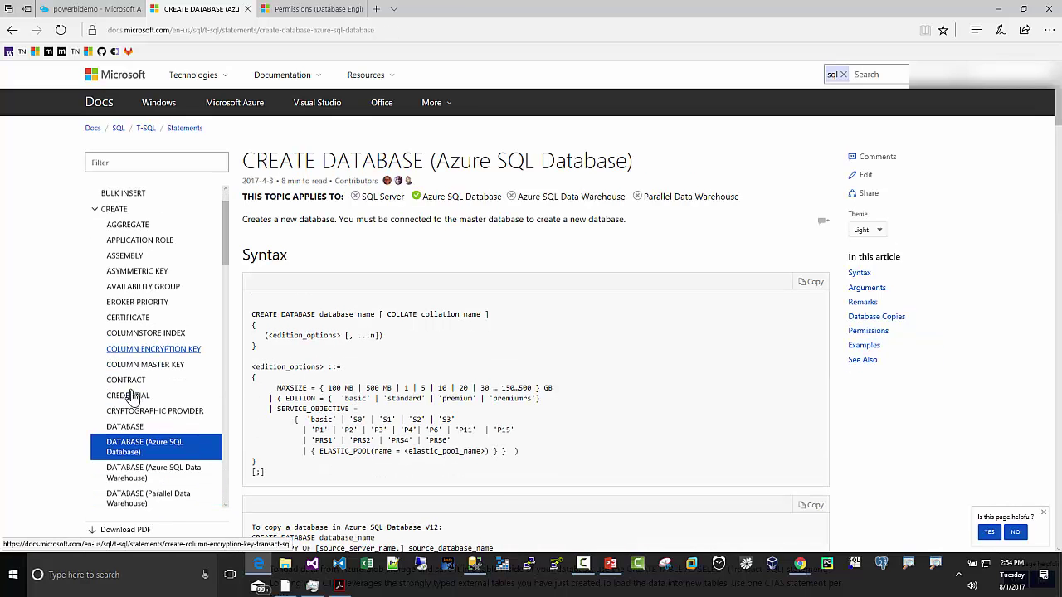
left_click(131, 480)
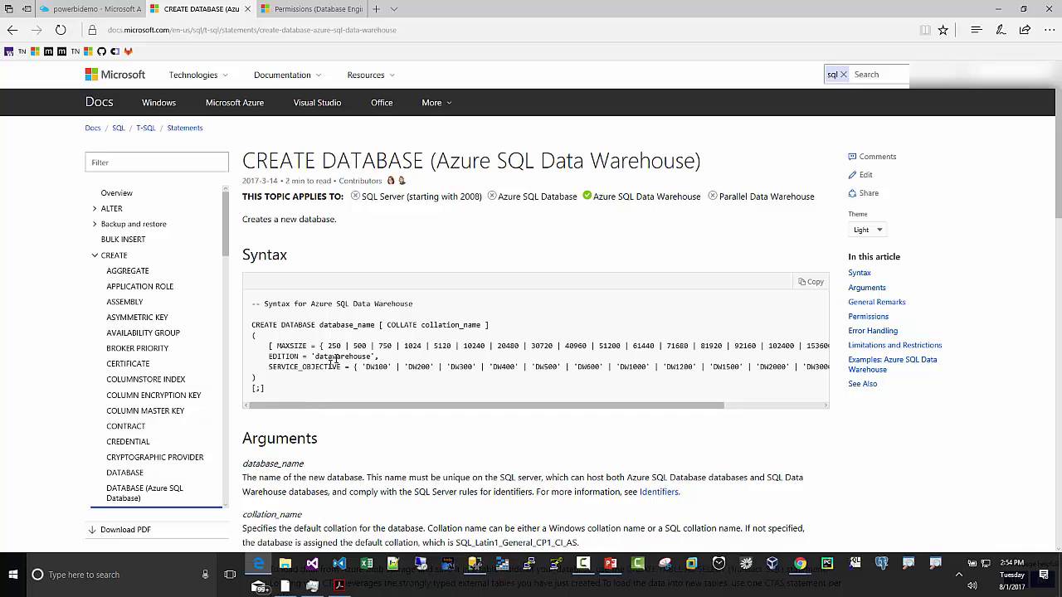
left_click(475, 564)
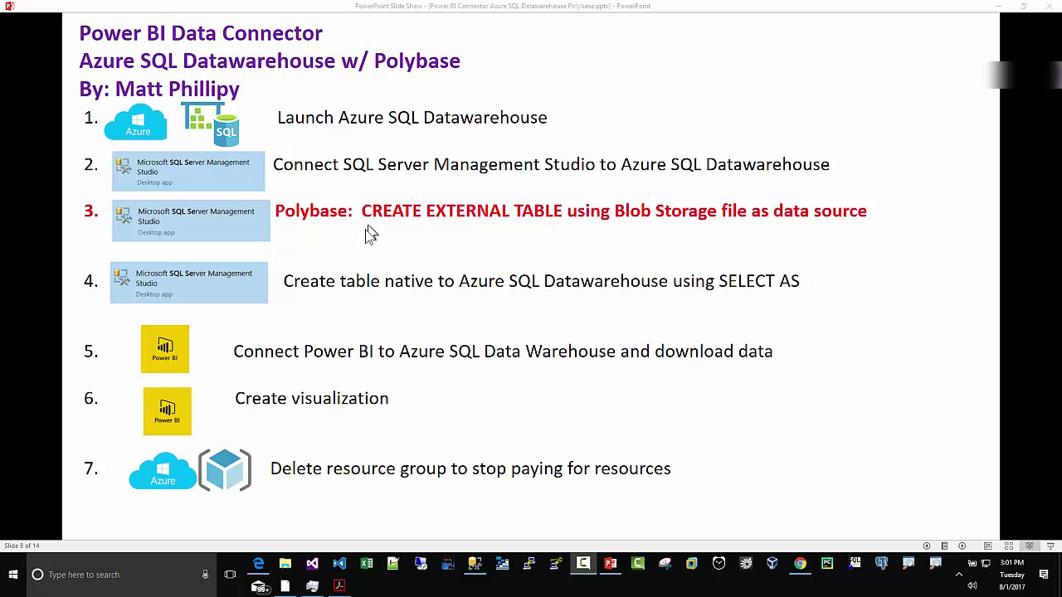
- Switch to Edge, open the Load from Azure blob to Azure data warehouse article from the Bing results and read its introduction
left_click(258, 564)
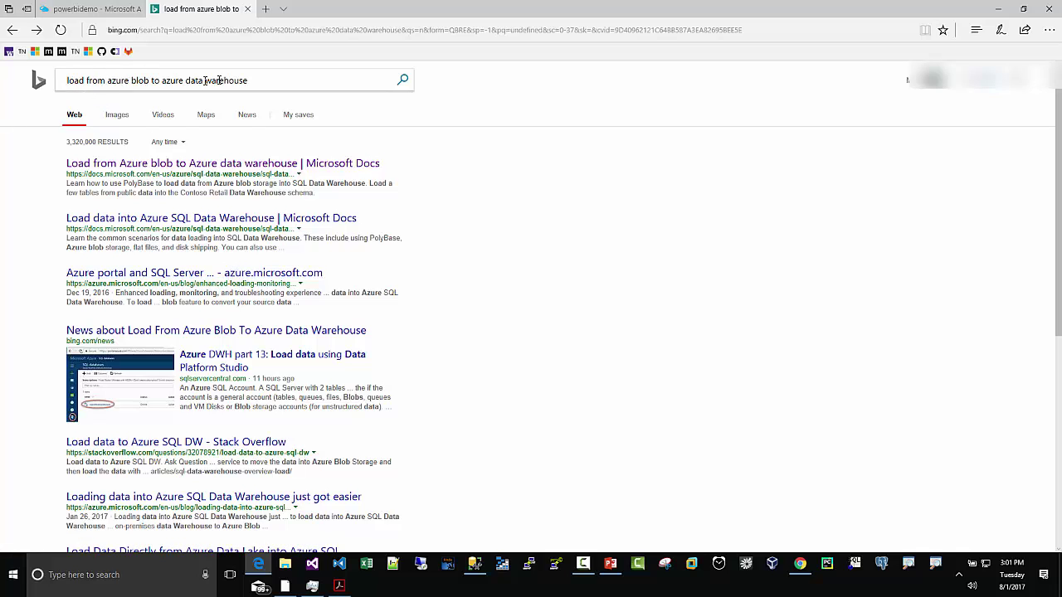
left_click(149, 166)
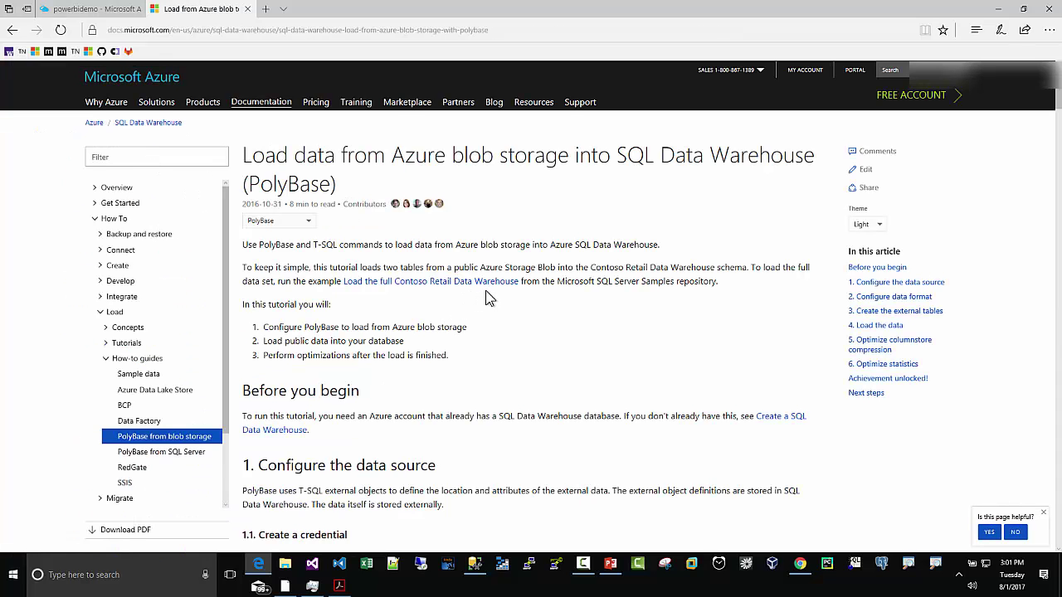
scroll(488, 299, "down", 3)
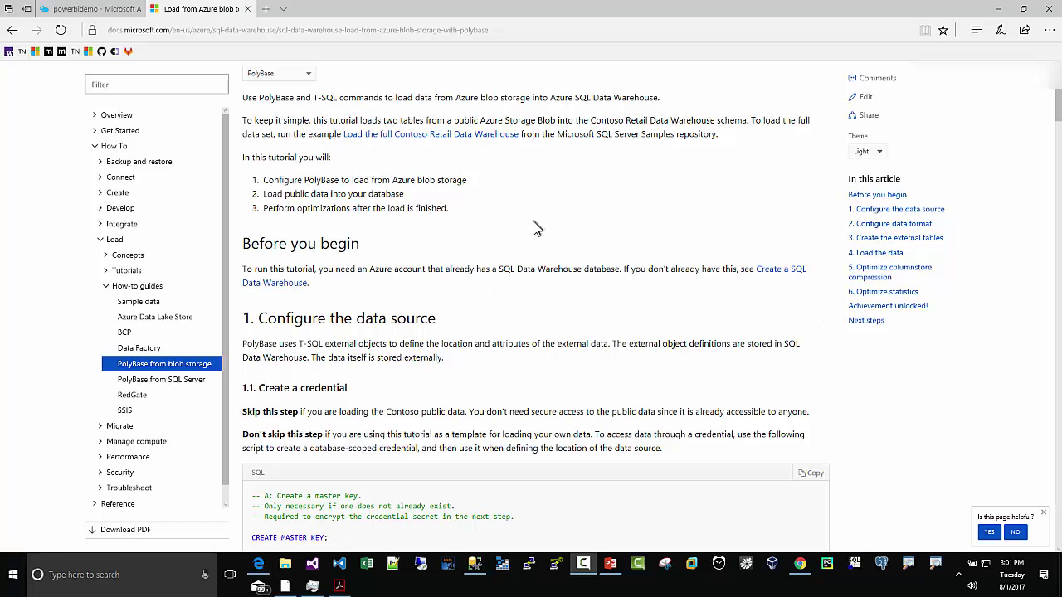
scroll(535, 229, "down", 1)
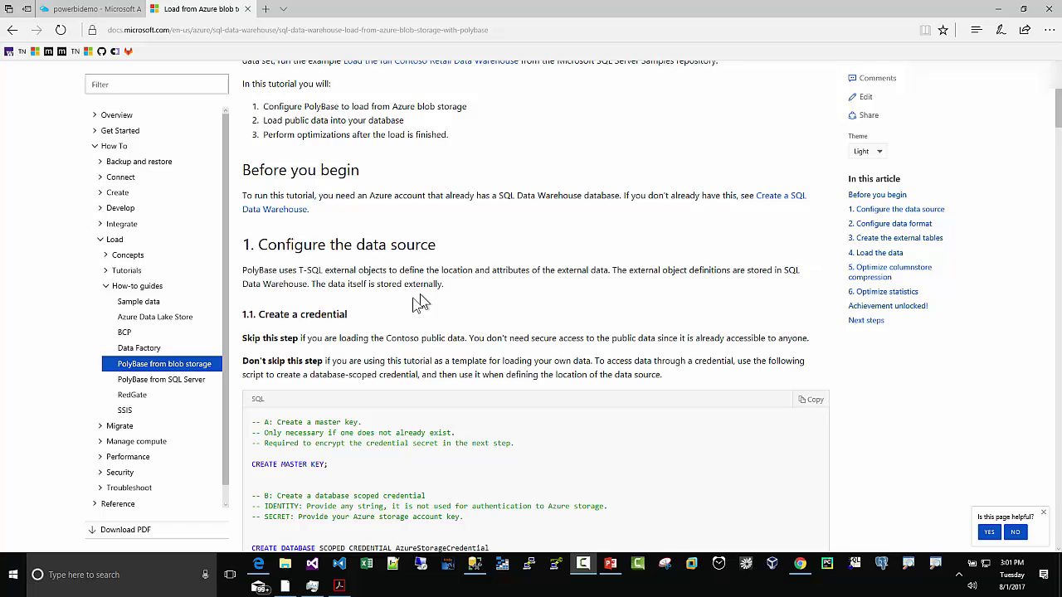
scroll(390, 282, "down", 1)
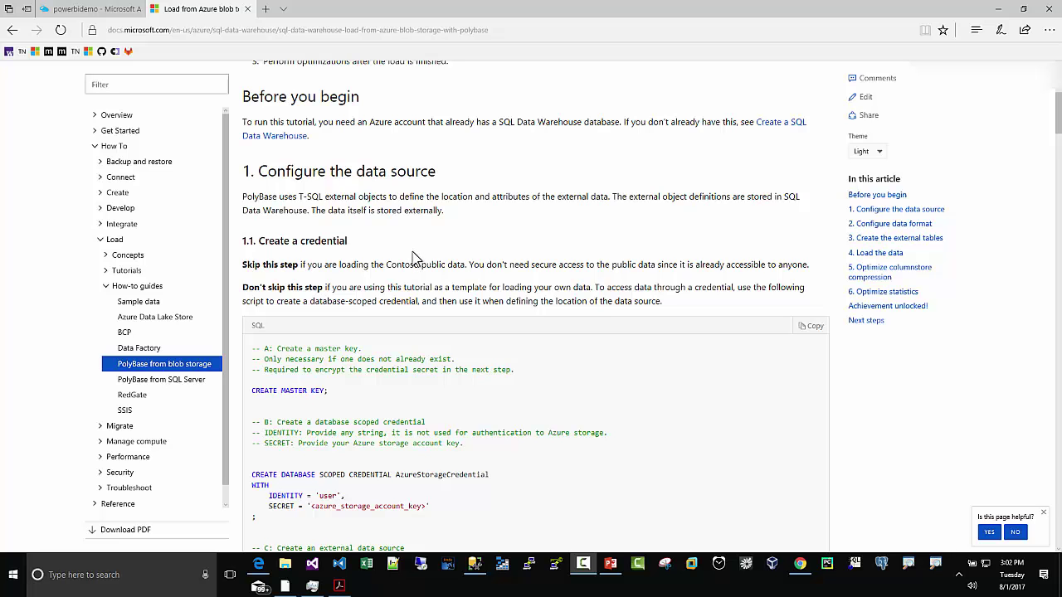
- Examine the section 1.1 script for creating a master key, a database scoped credential and an external data source
scroll(415, 257, "down", 3)
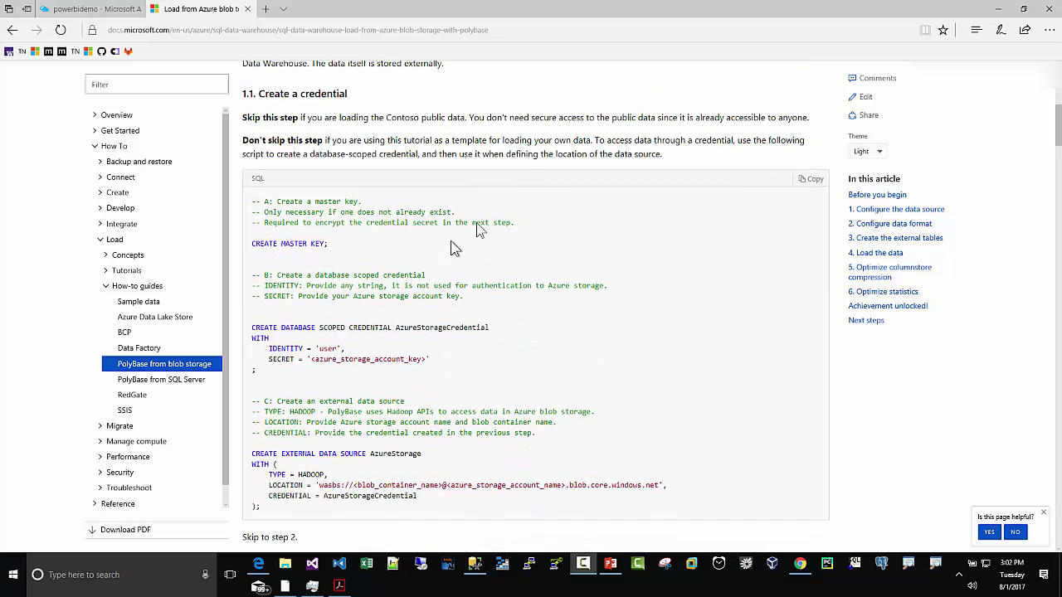
scroll(560, 153, "up", 1)
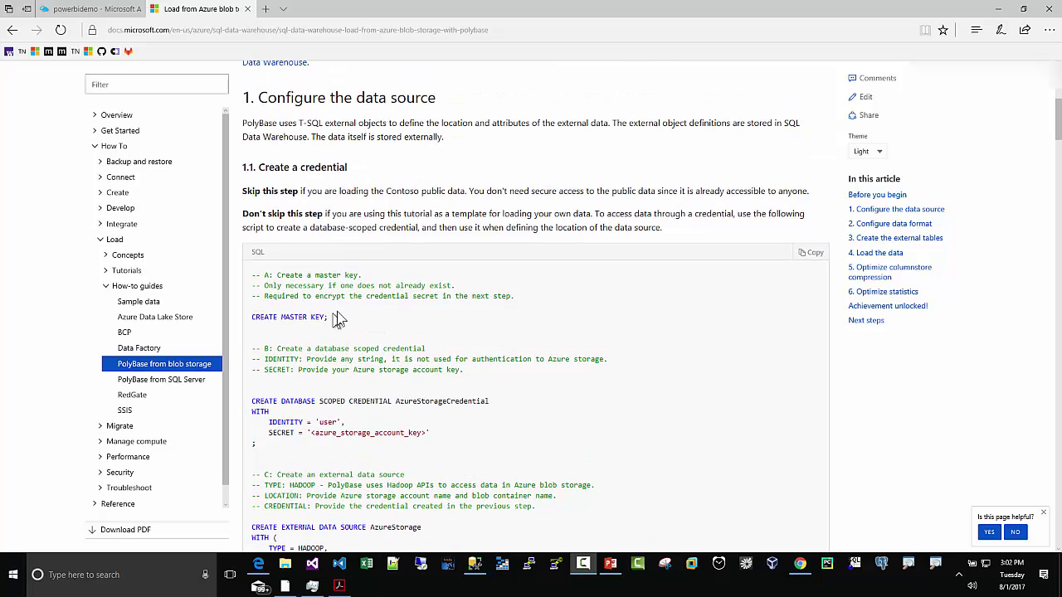
scroll(365, 294, "down", 1)
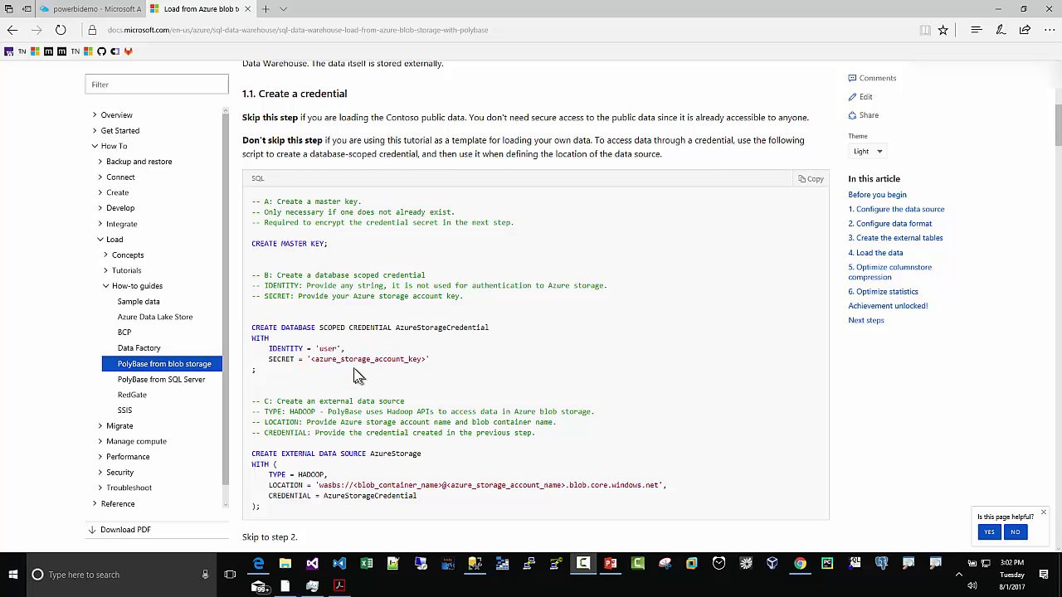
scroll(355, 367, "down", 1)
scroll(354, 363, "up", 1)
scroll(304, 129, "down", 3)
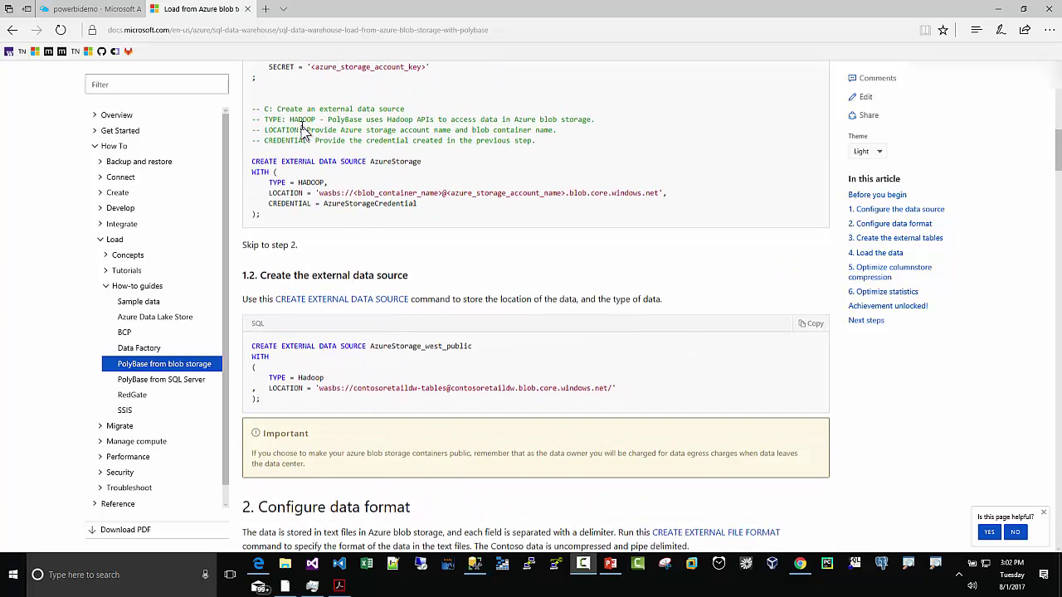
- Copy the AzureStorage_west_public CREATE EXTERNAL DATA SOURCE script from section 1.2 and open a new query in SQL Server Management Studio
scroll(304, 129, "down", 1)
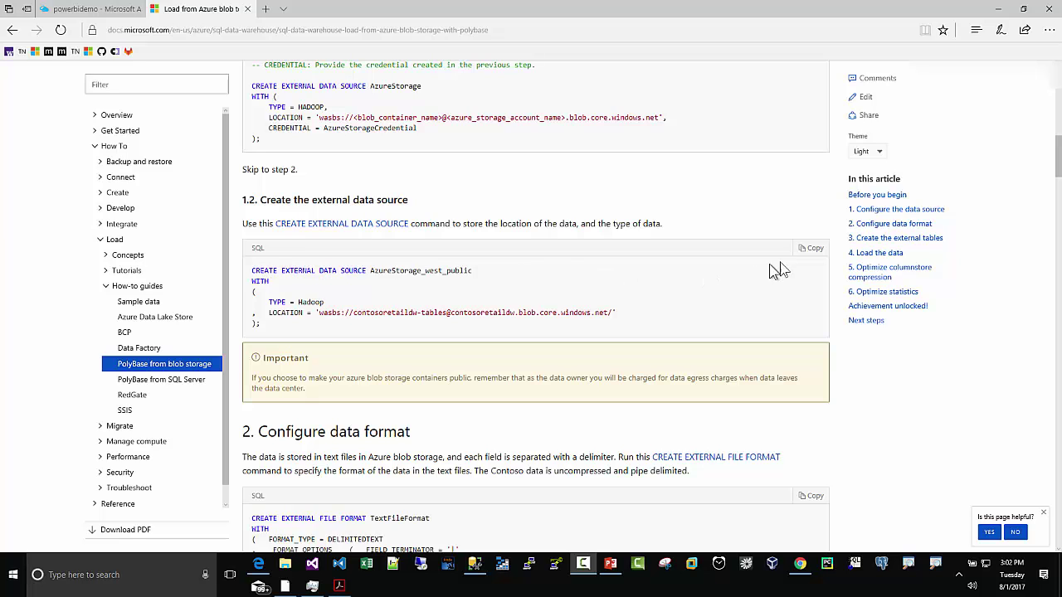
left_click(807, 252)
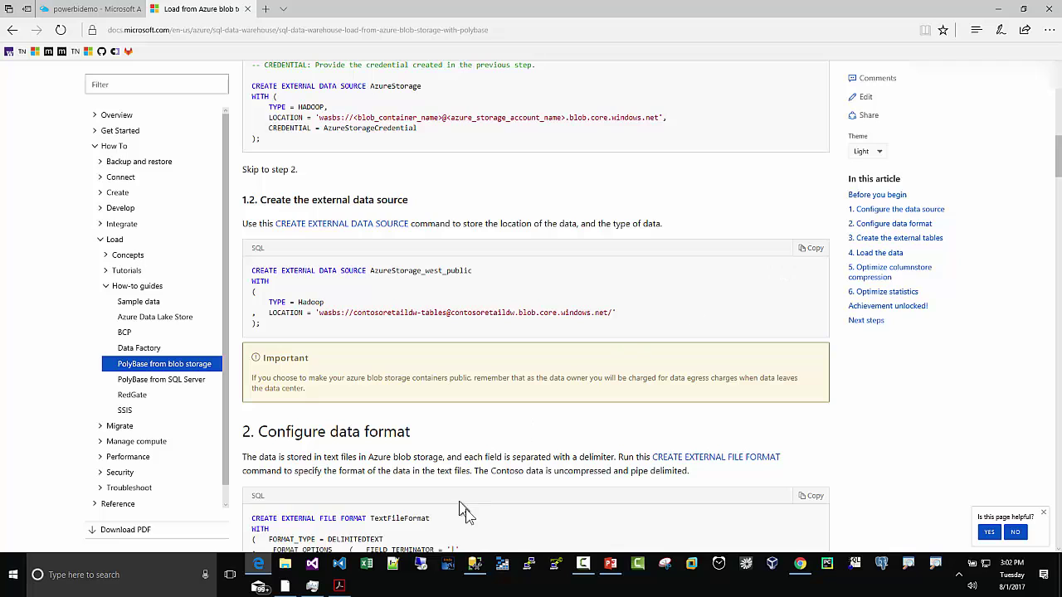
left_click(475, 565)
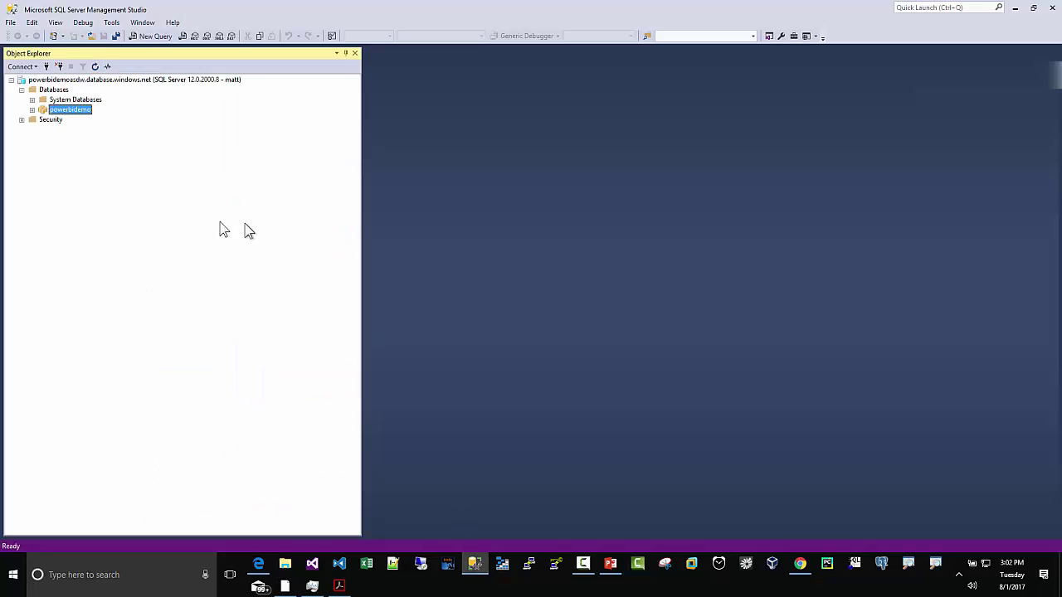
left_click(141, 38)
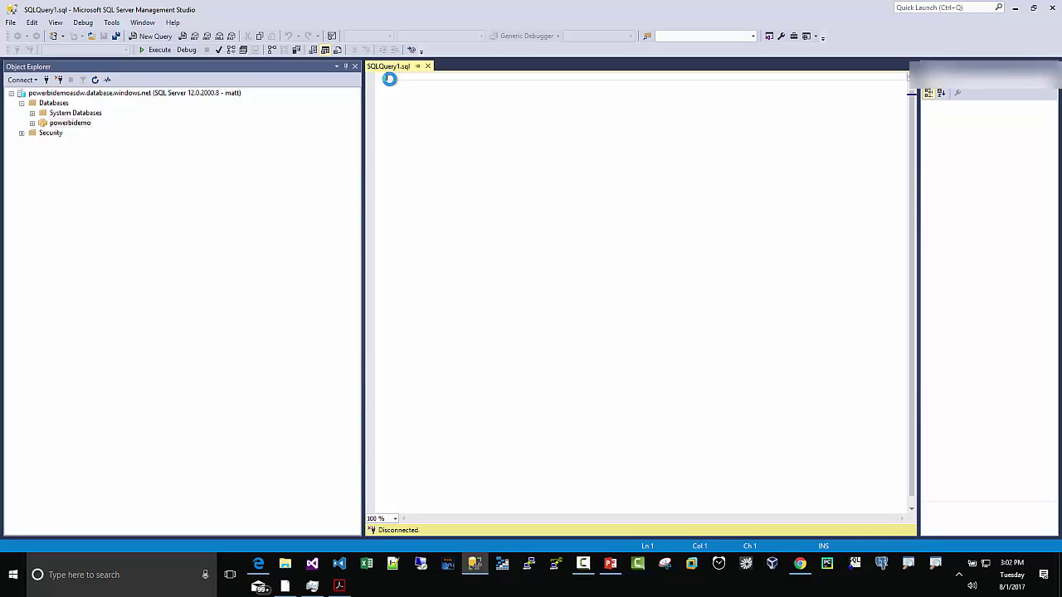
- Paste the AzureStorage_west_public CREATE EXTERNAL DATA SOURCE script into the new query and execute it against powerbidemo
right_click(399, 74)
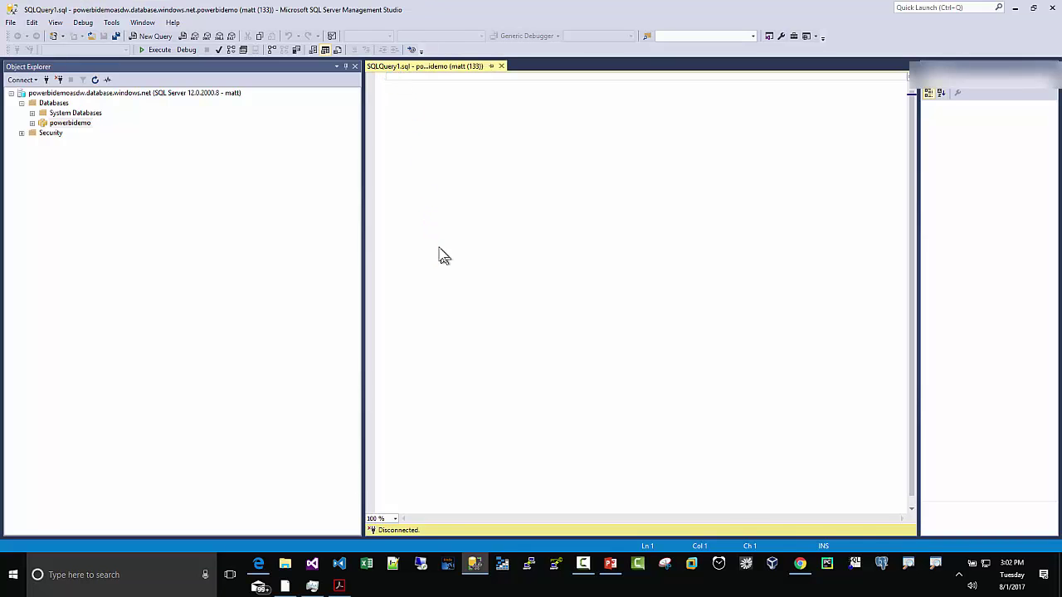
left_click(428, 105)
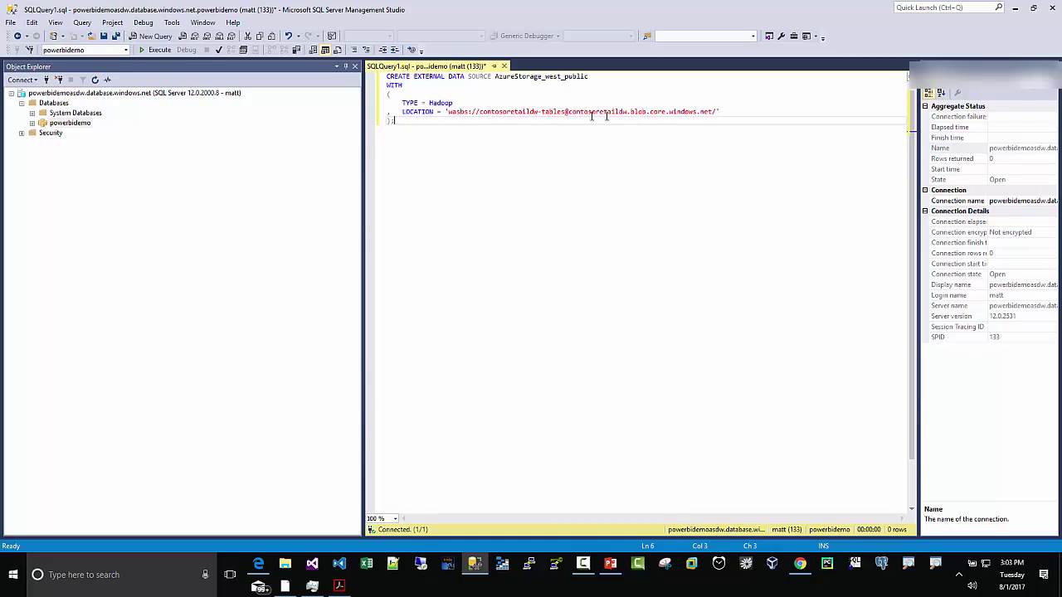
left_click(504, 112)
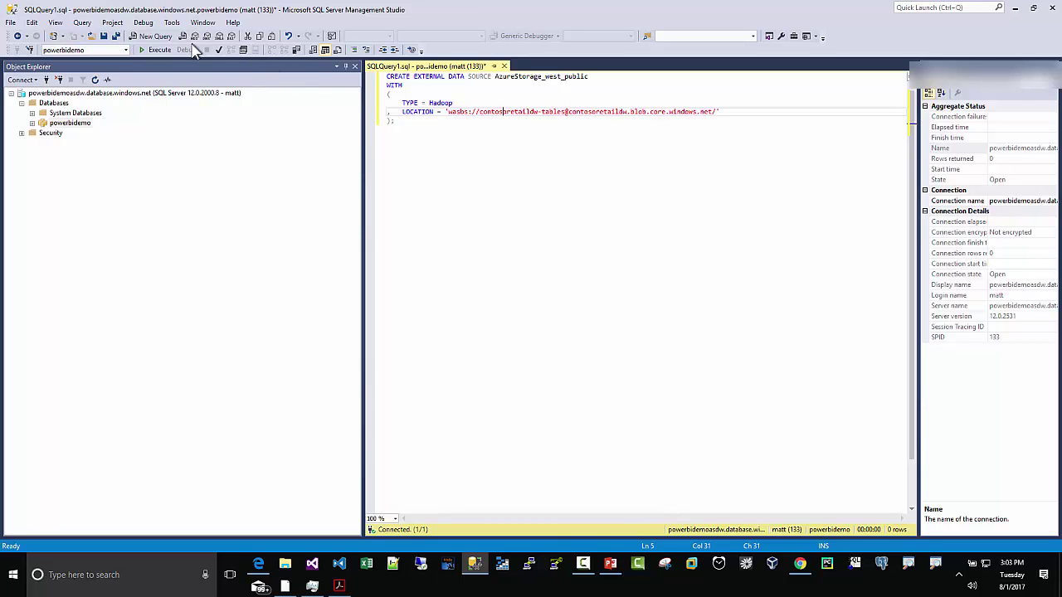
left_click(158, 49)
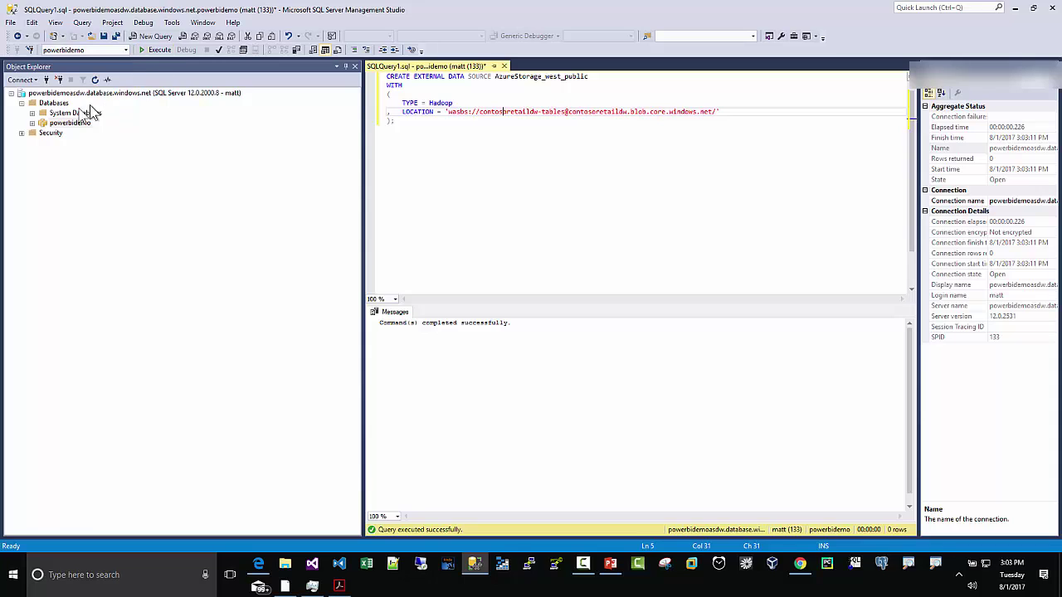
- Expand powerbidemo's tables and external resources in the object tree and locate AzureStorage_west_public under External Data Sources
left_click(33, 125)
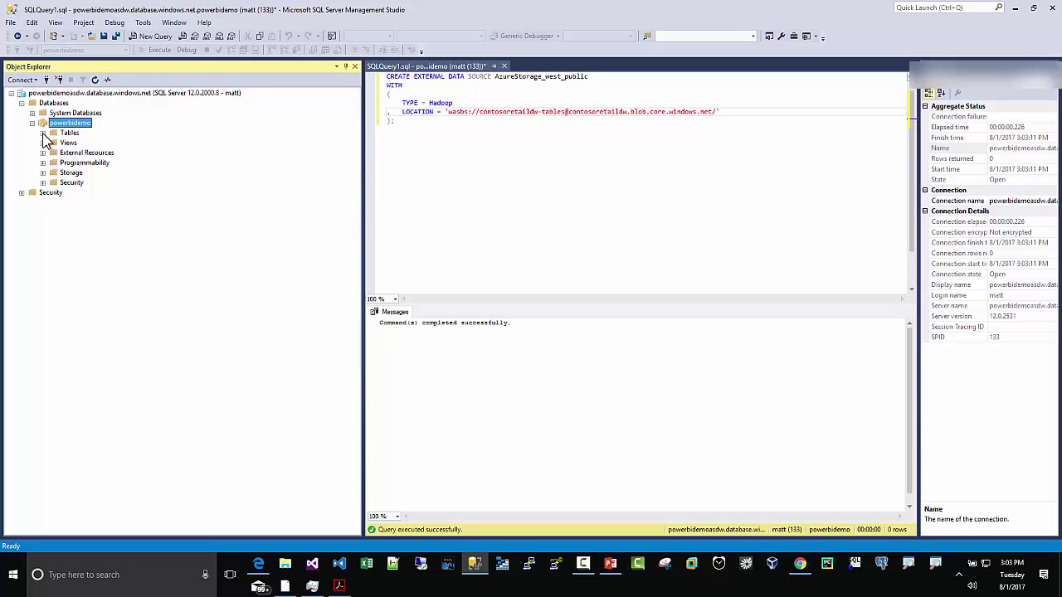
left_click(43, 133)
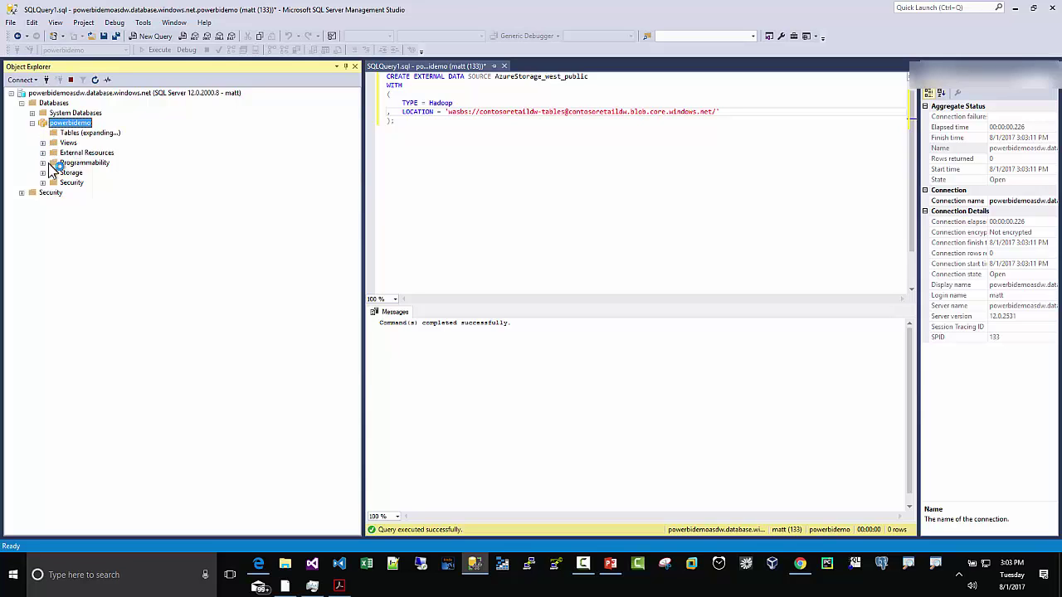
left_click(54, 143)
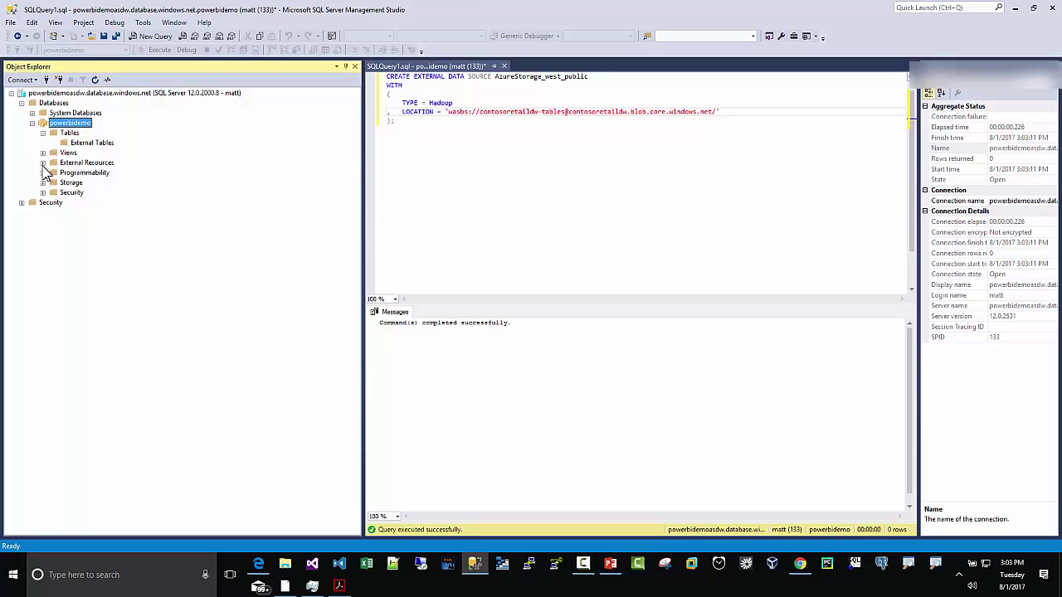
left_click(43, 163)
left_click(81, 164)
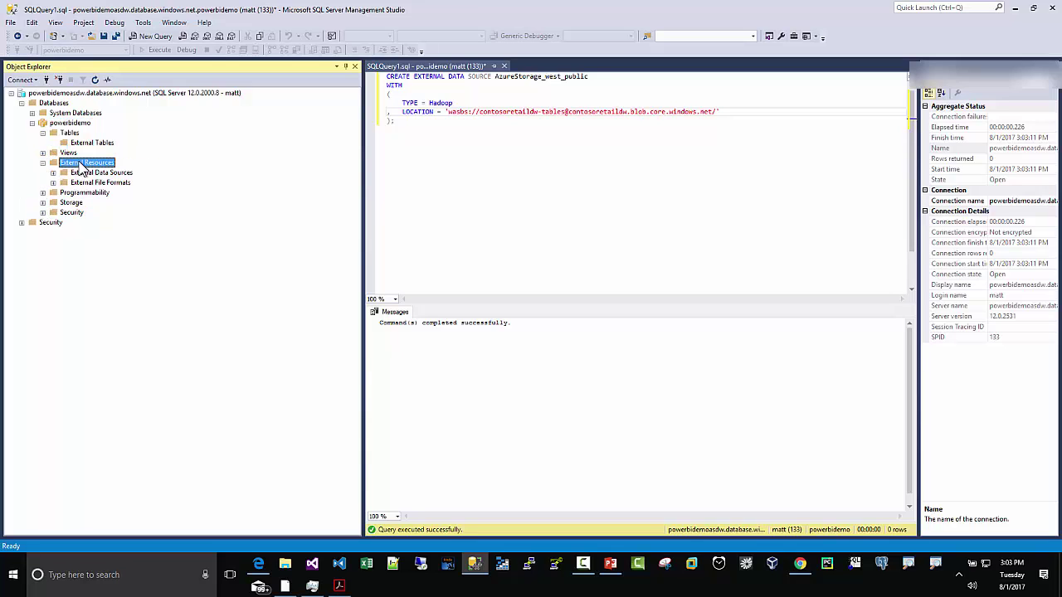
left_click(42, 132)
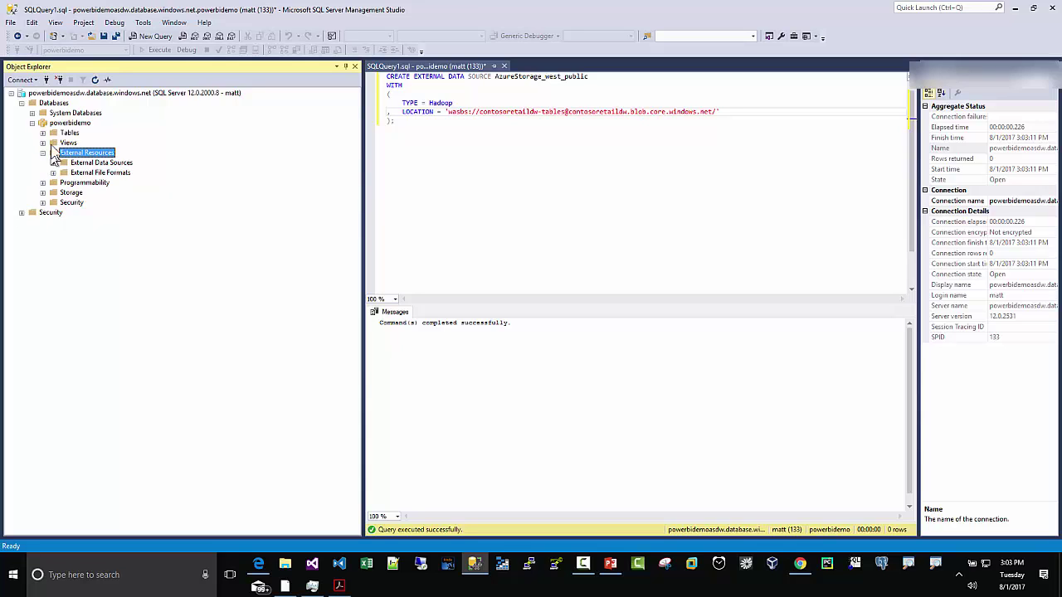
left_click(53, 163)
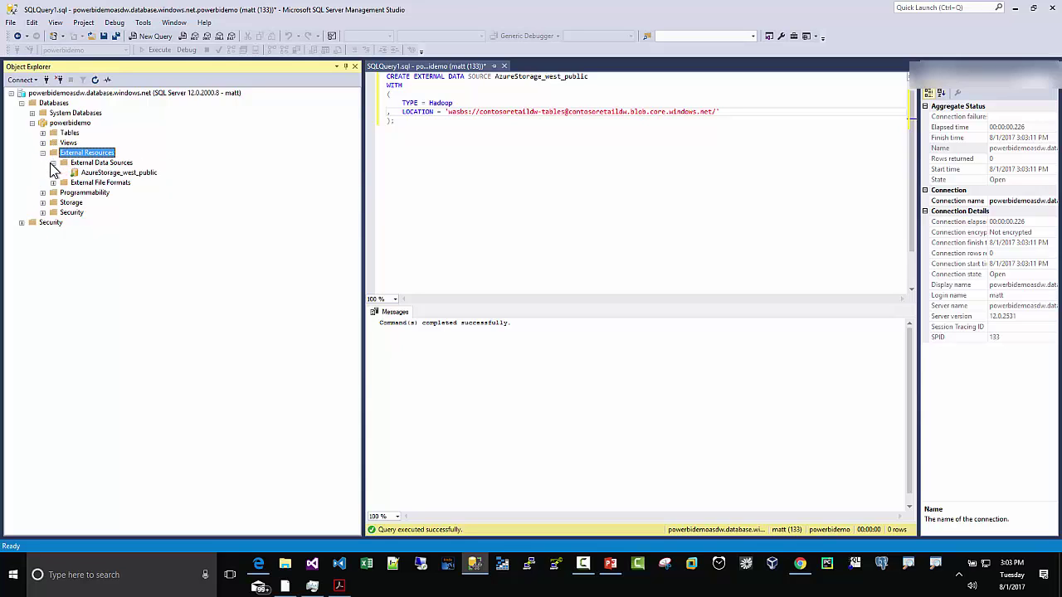
left_click(93, 174)
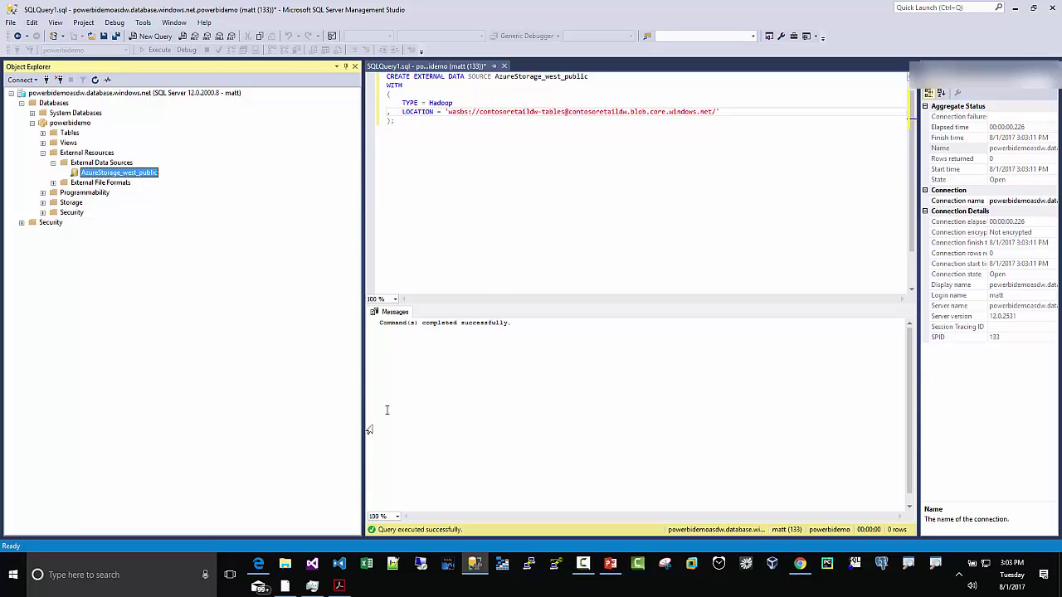
- Switch to Edge, copy the TextFileFormat CREATE EXTERNAL FILE FORMAT script from section 2, and return to SQL Server Management Studio
left_click(256, 564)
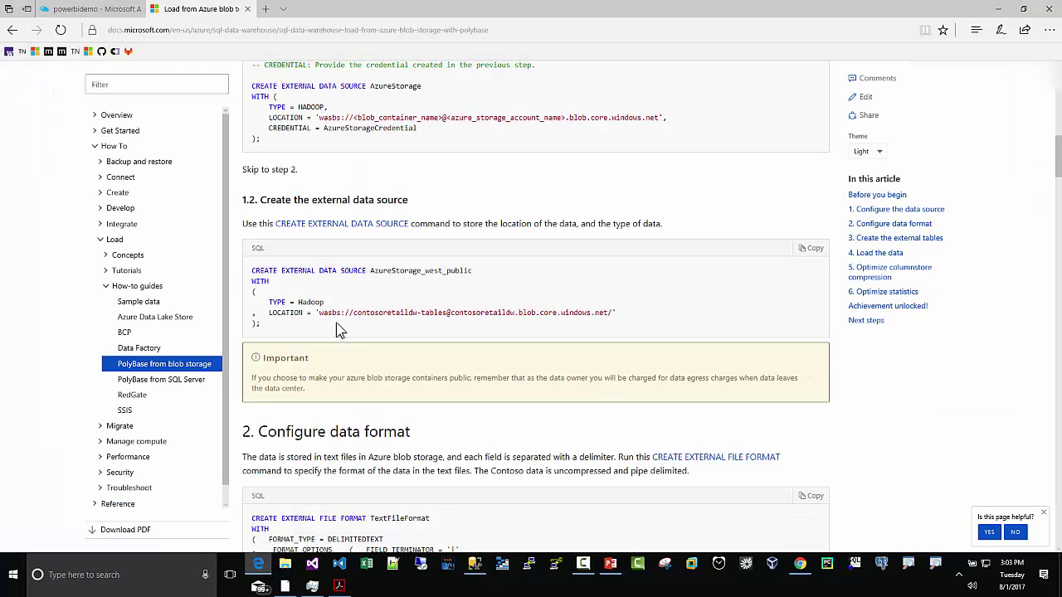
scroll(338, 330, "down", 3)
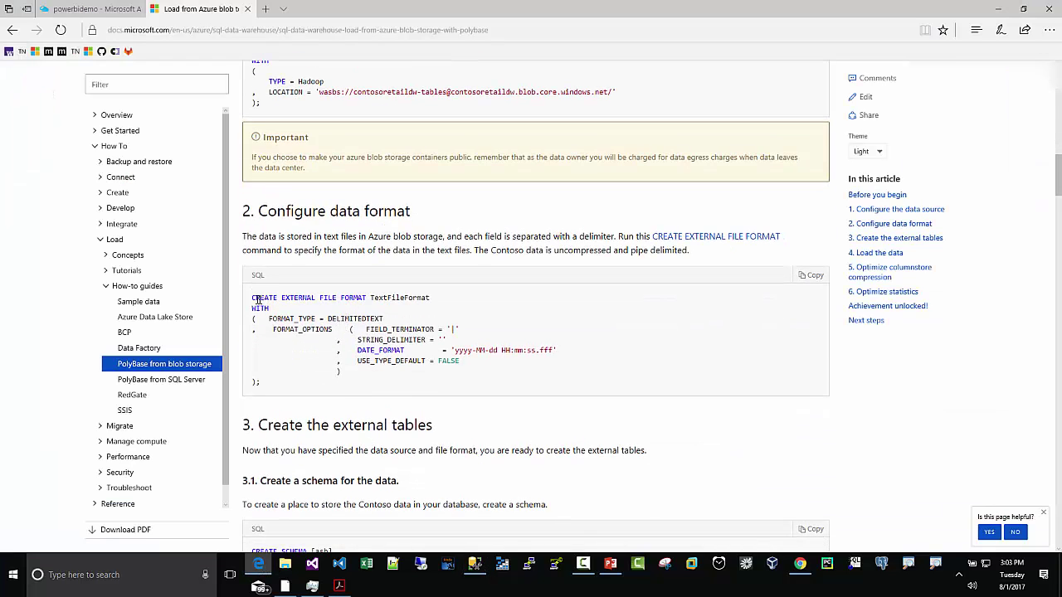
left_click_drag(252, 297, 307, 384)
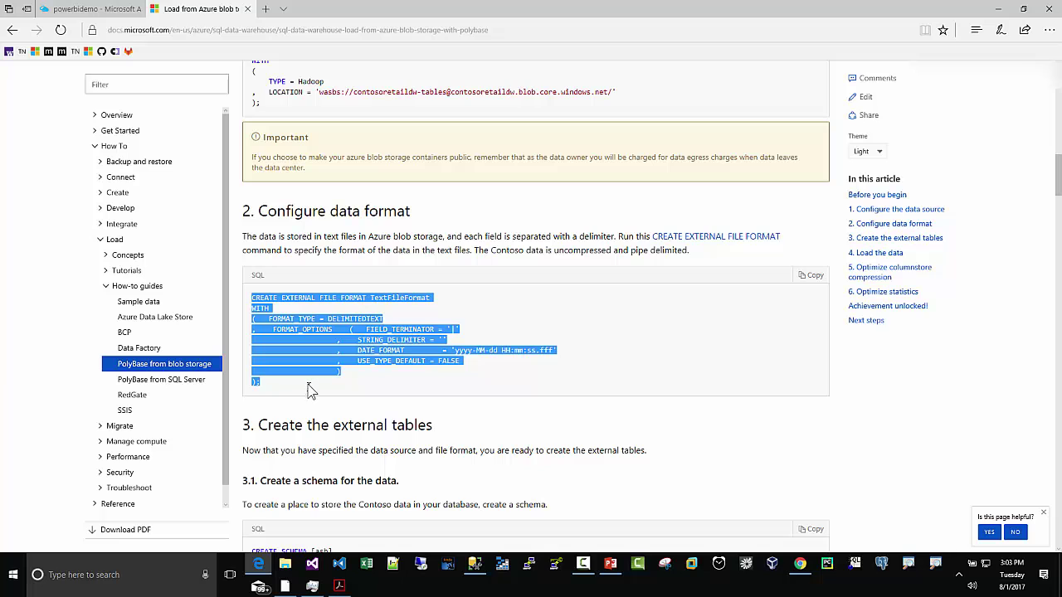
right_click(264, 307)
left_click(298, 346)
left_click(501, 569)
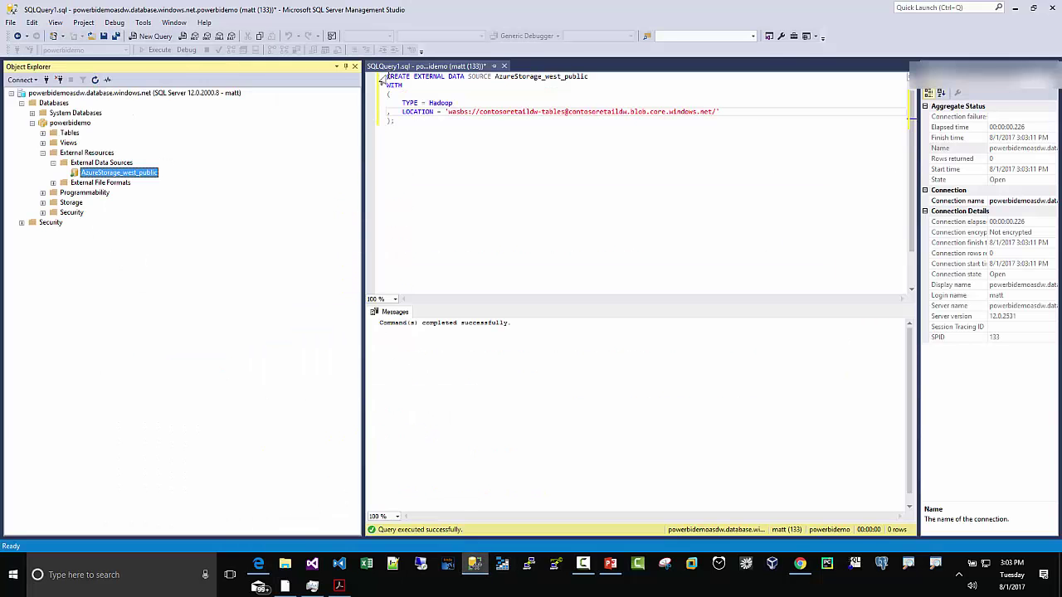
- Paste the CREATE EXTERNAL FILE FORMAT script below the data source script and review its location, delimiter and date format options
left_click(408, 122)
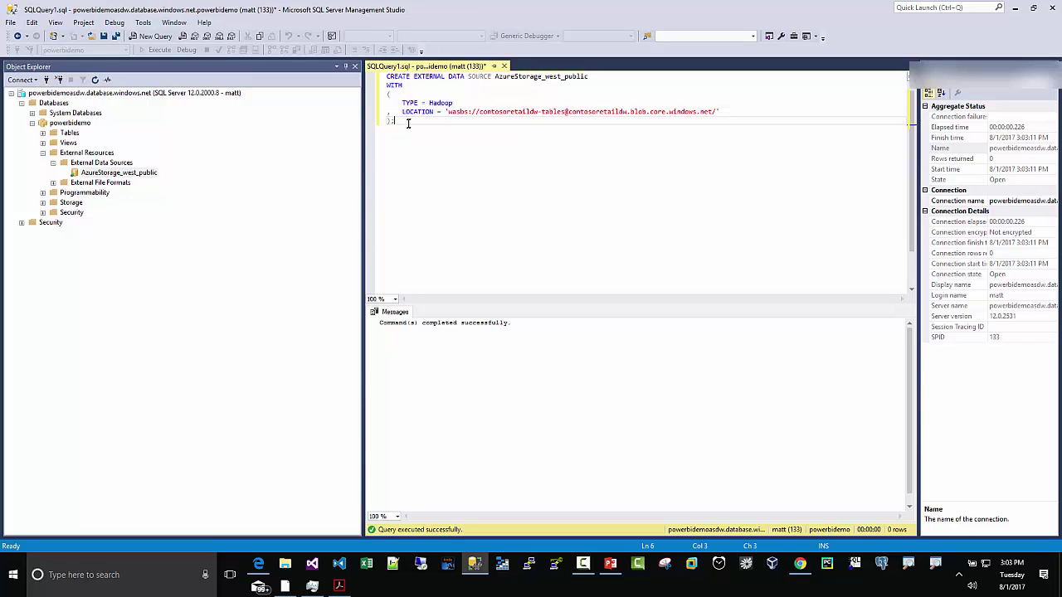
key("Return")
key("Return")
key("ctrl+v")
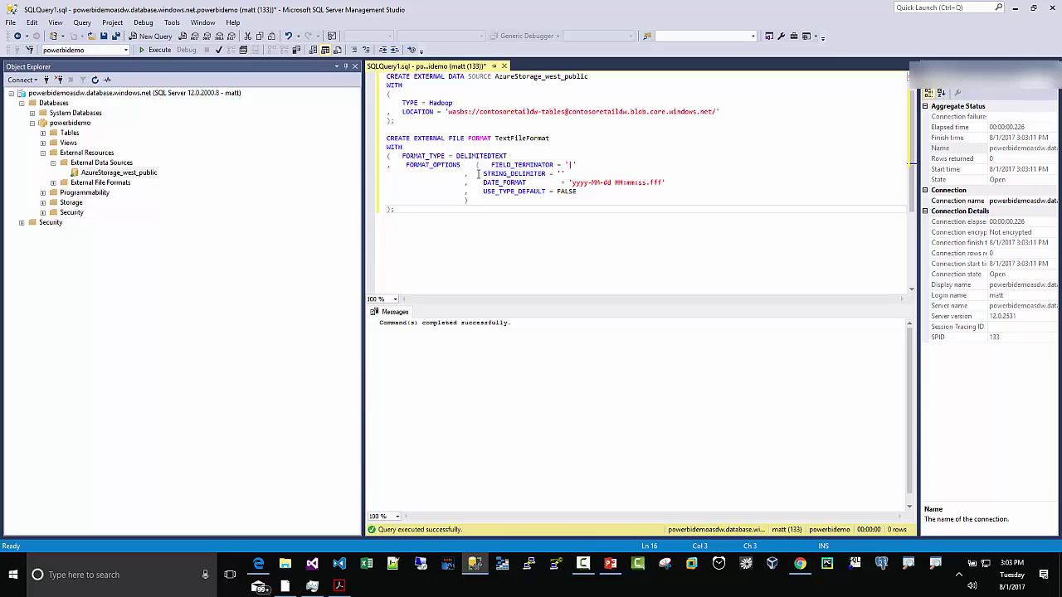
left_click(515, 113)
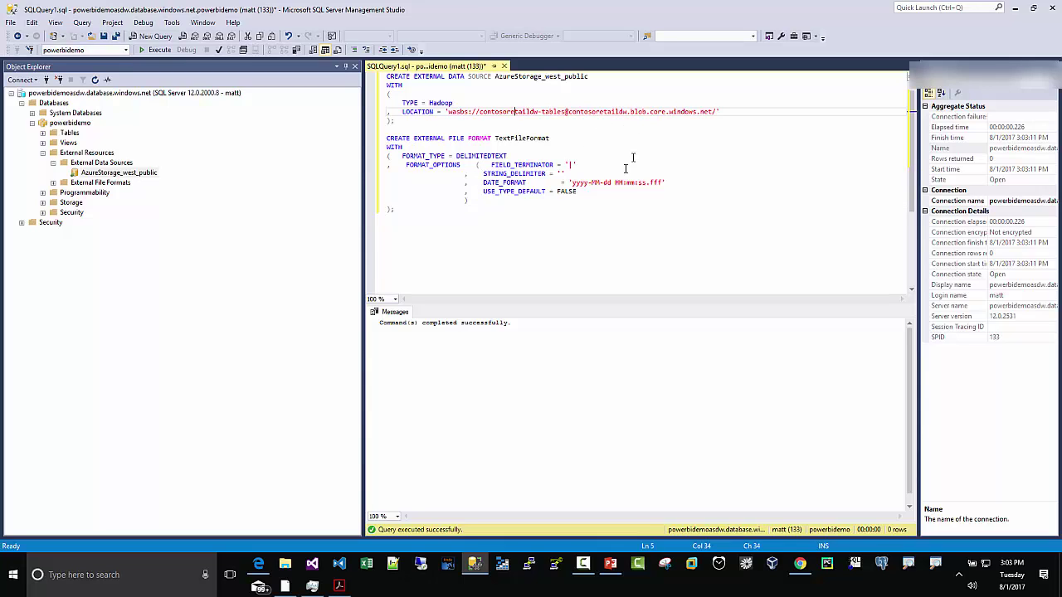
left_click(504, 182)
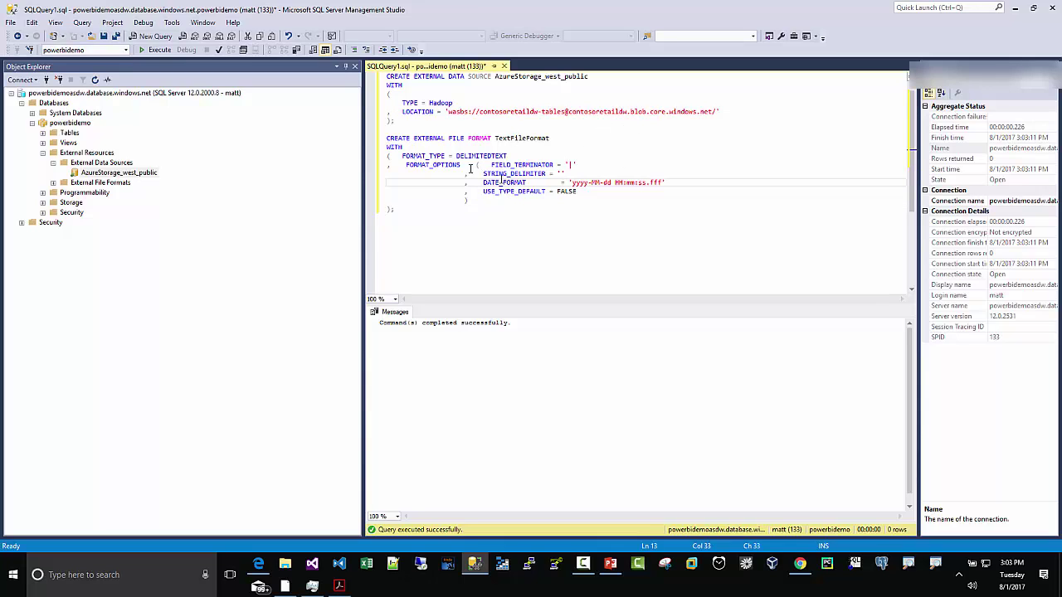
left_click(496, 112)
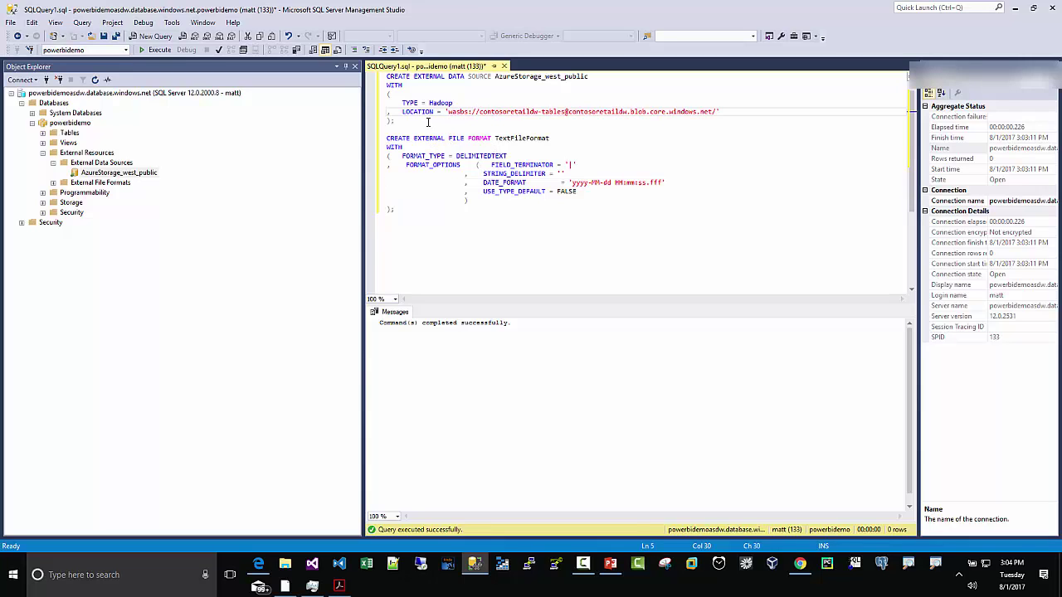
- Delete the CREATE EXTERNAL DATA SOURCE statement from the query, keeping only the file format script
left_click_drag(428, 122, 375, 76)
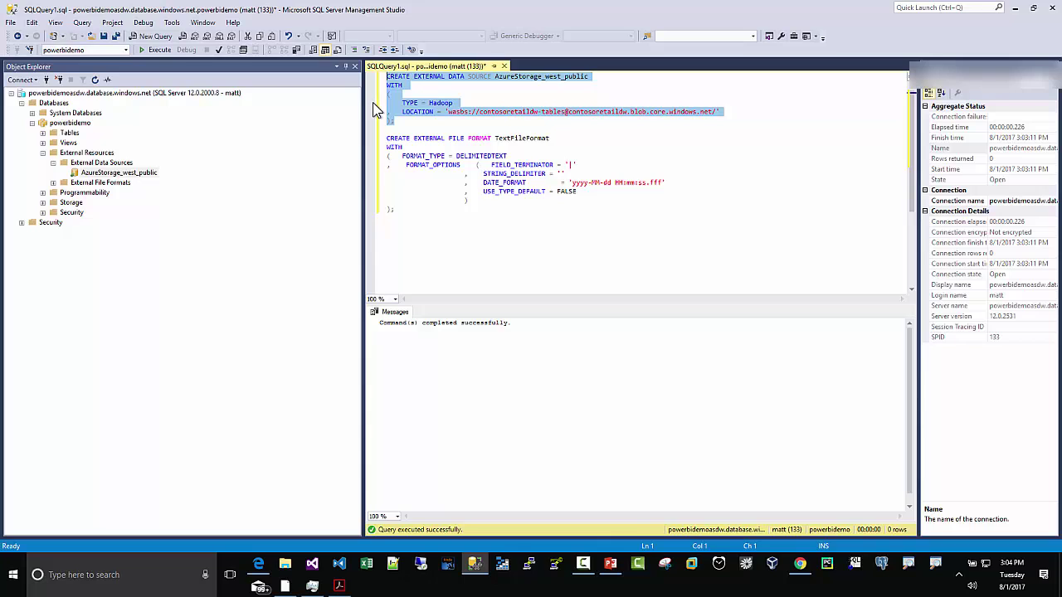
key("Delete")
key("Delete")
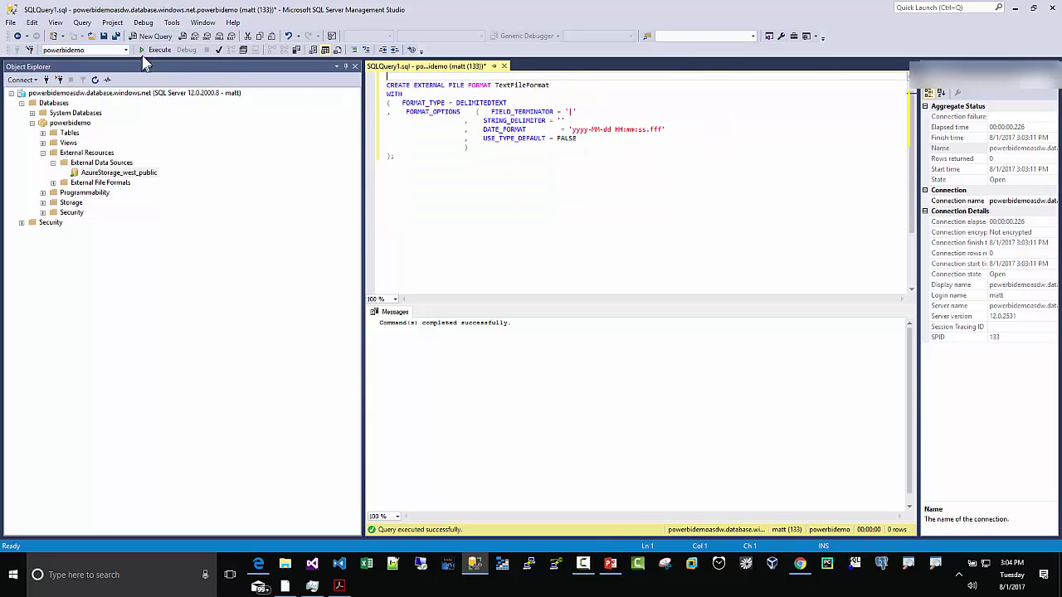
- Execute the TextFileFormat script and locate the new format under External File Formats in powerbidemo
left_click(153, 50)
left_click(524, 85)
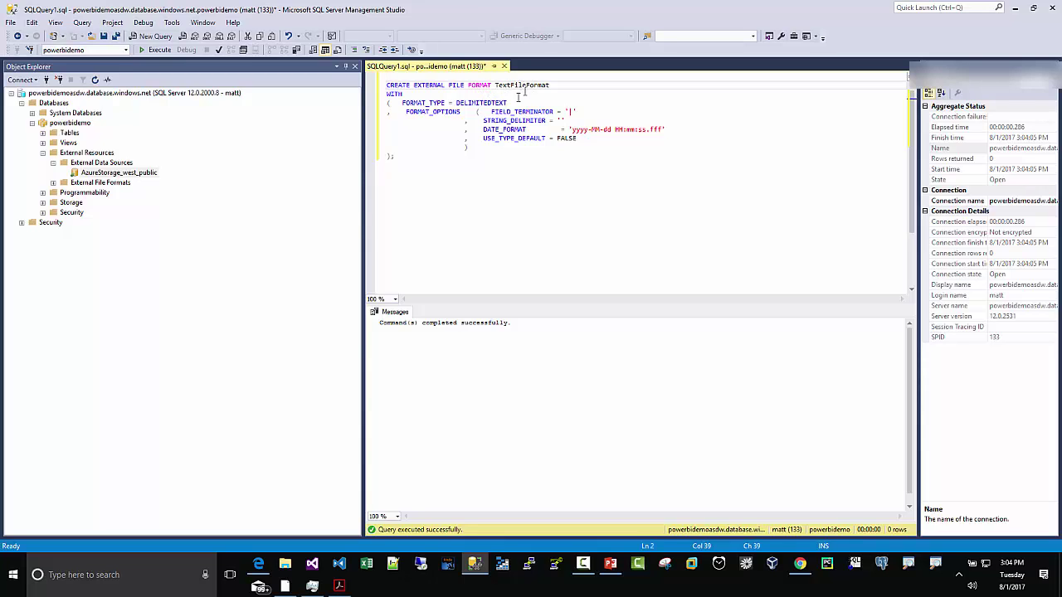
left_click(53, 182)
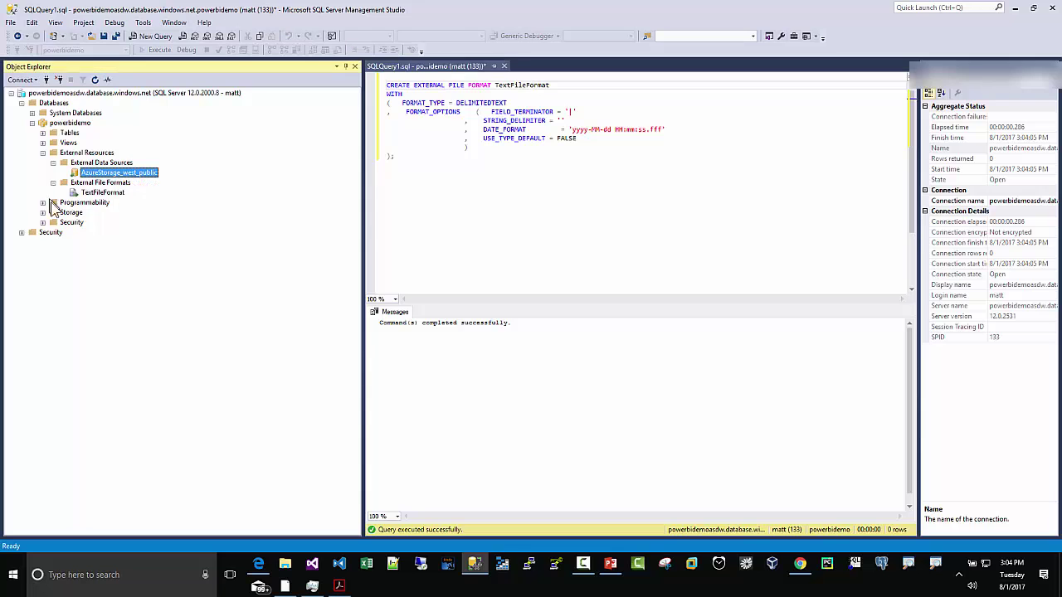
left_click(98, 193)
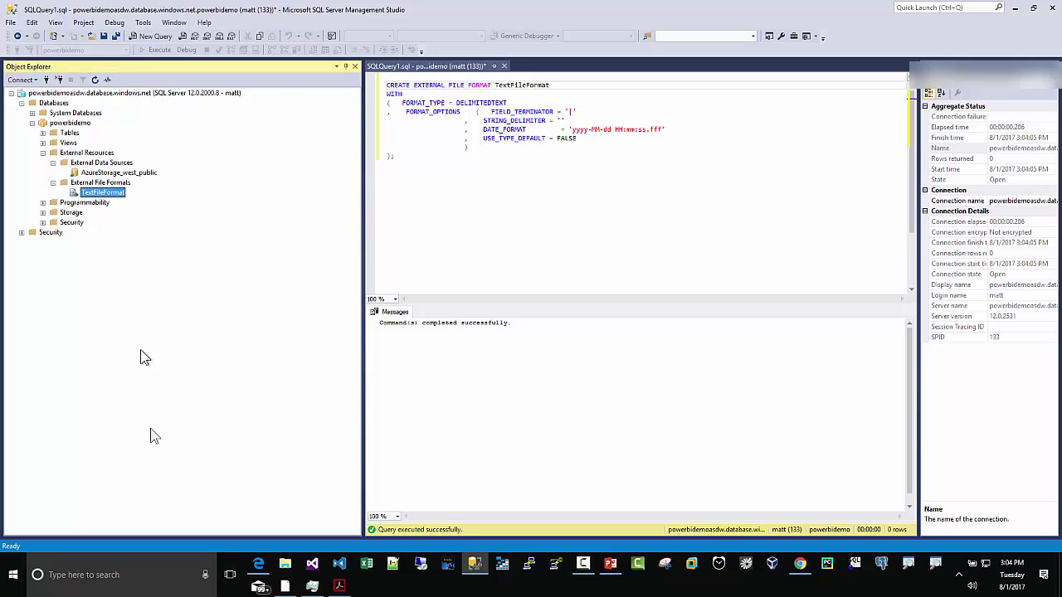
- Switch to Edge, copy the CREATE SCHEMA [asb] script from section 3.1, and return to SQL Server Management Studio
left_click(258, 564)
left_click_drag(251, 297, 262, 383)
scroll(486, 355, "down", 1)
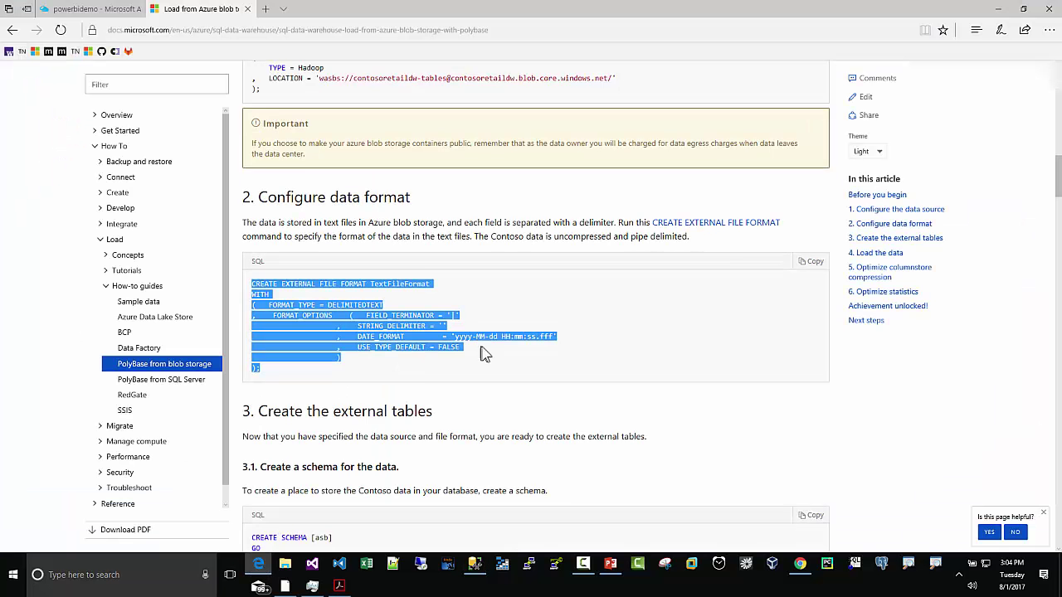
scroll(486, 355, "down", 2)
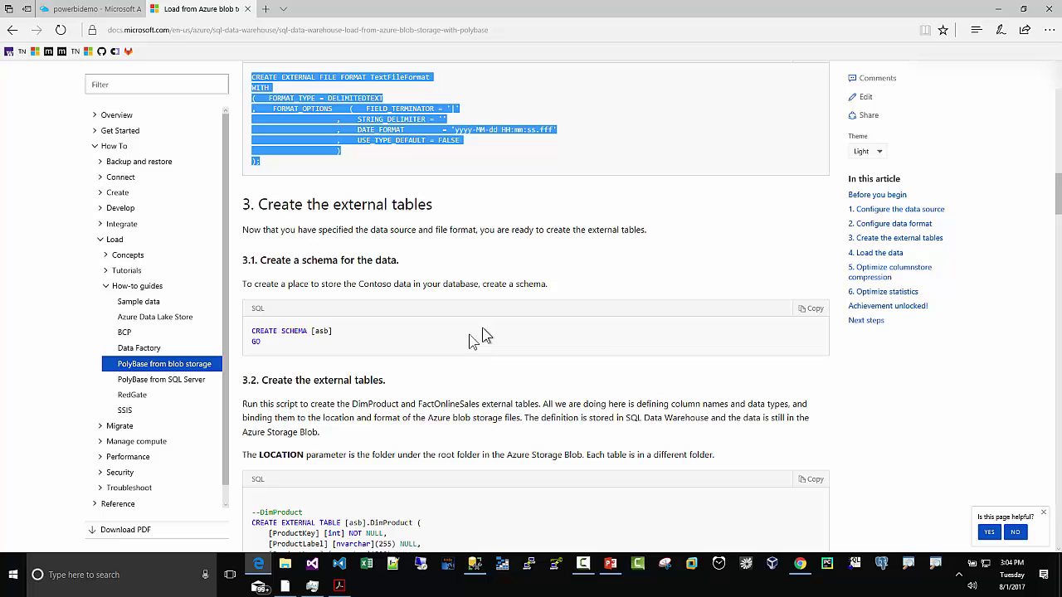
left_click_drag(253, 331, 262, 342)
right_click(264, 342)
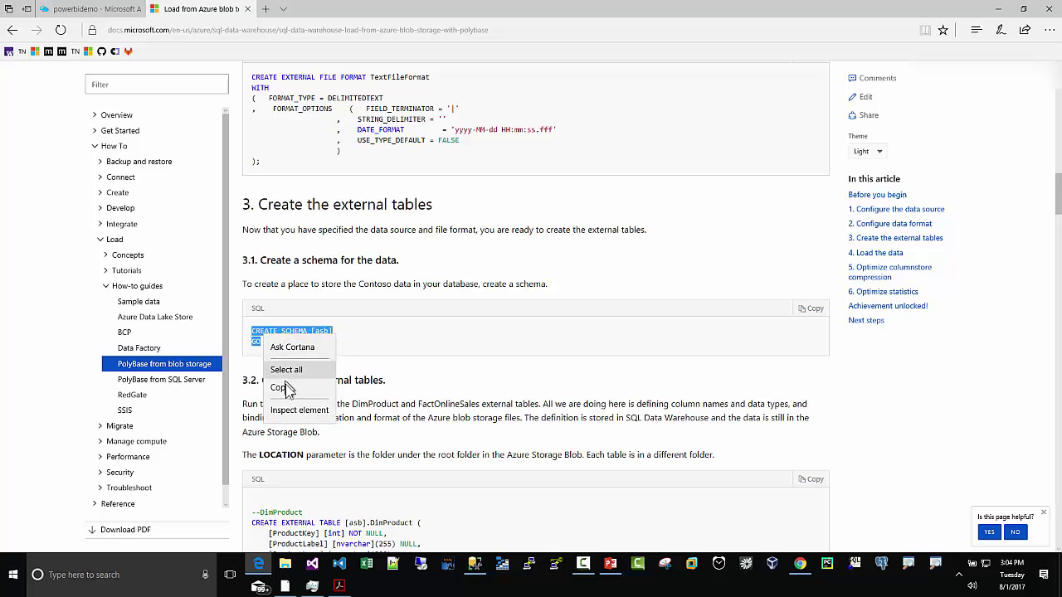
left_click(282, 373)
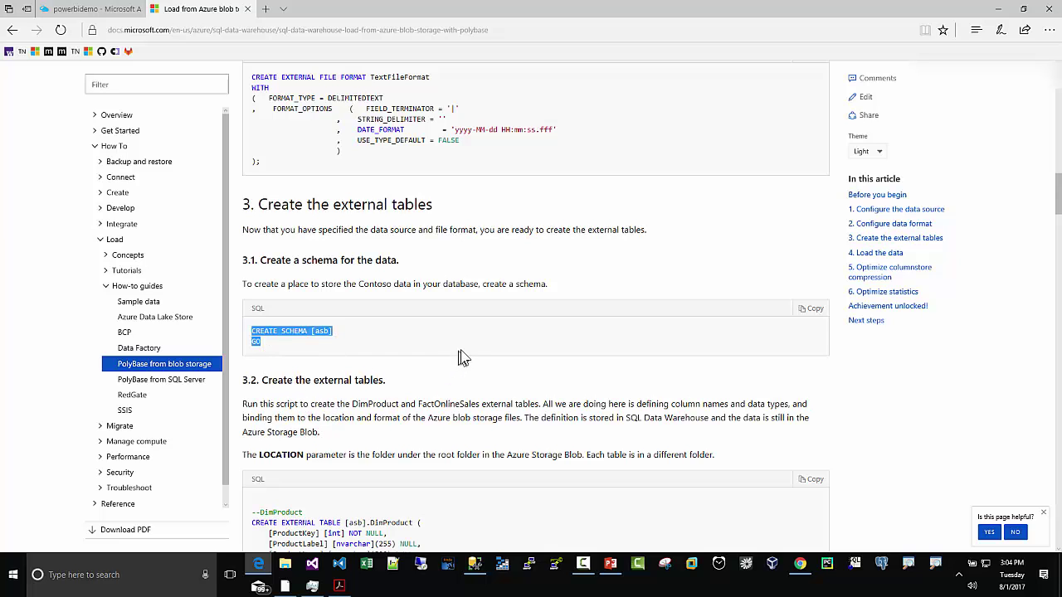
left_click(475, 564)
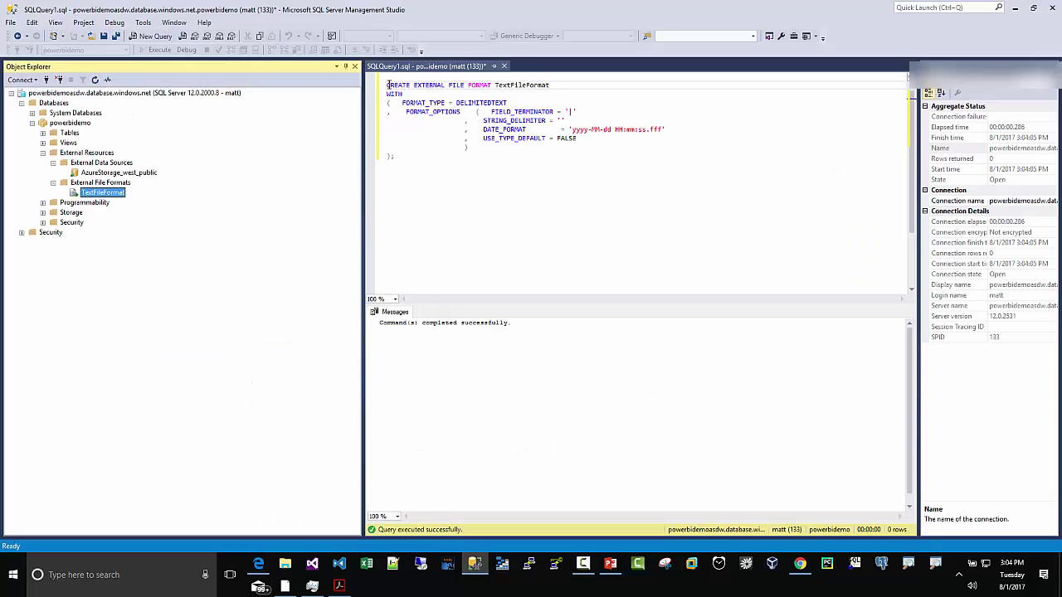
- Replace the file format script with the copied CREATE SCHEMA script and rename the schema to azureblob
left_click_drag(388, 85, 462, 157)
right_click(440, 136)
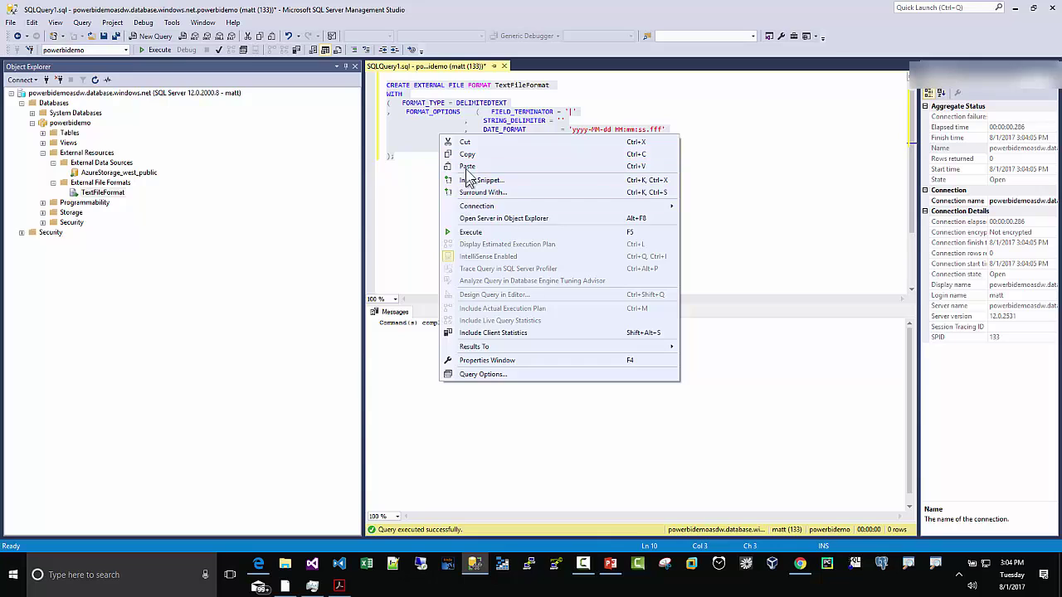
left_click(467, 167)
left_click(450, 85)
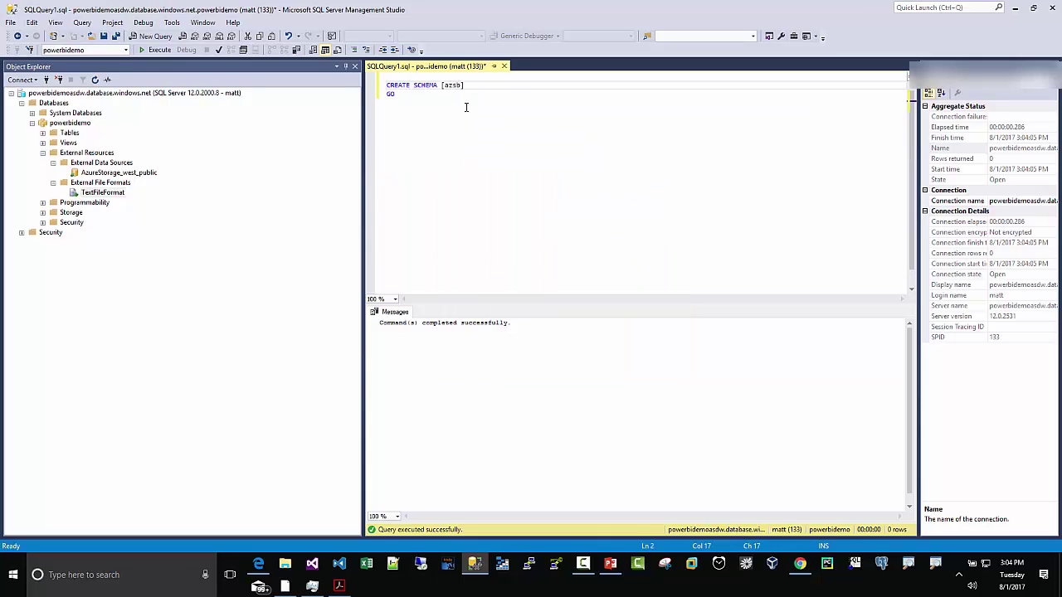
type("zureblo")
- Copy the schema name azureblob and execute the CREATE SCHEMA script
left_click_drag(446, 87, 482, 86)
right_click(476, 87)
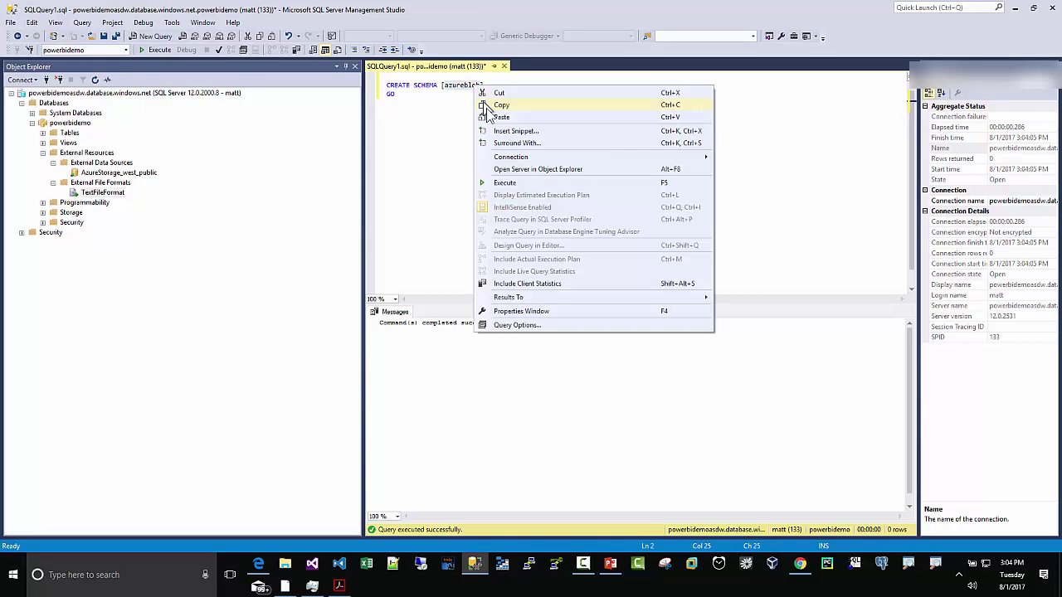
left_click(488, 108)
left_click(427, 103)
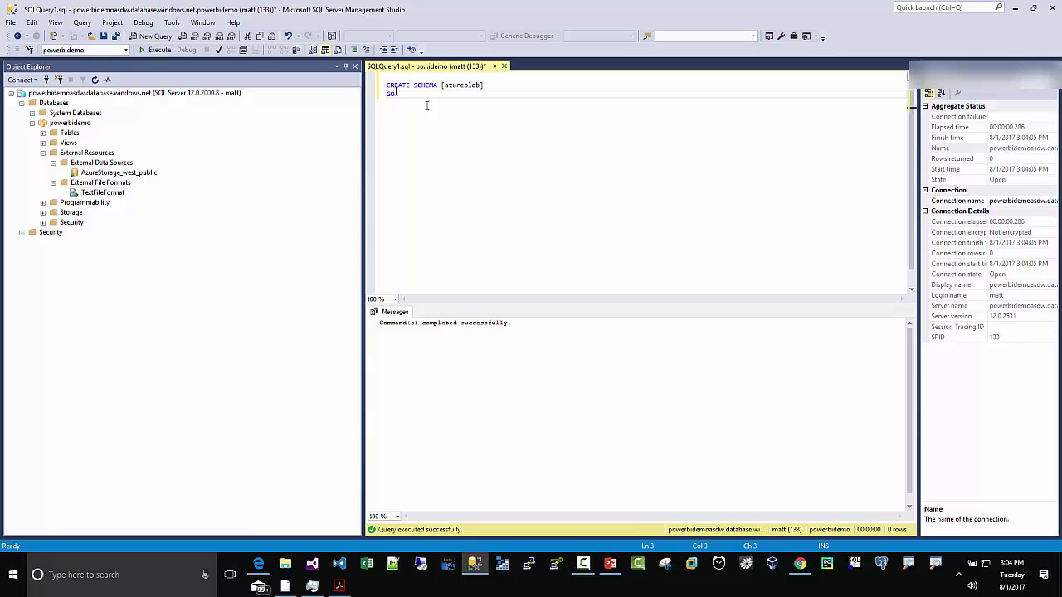
left_click(154, 50)
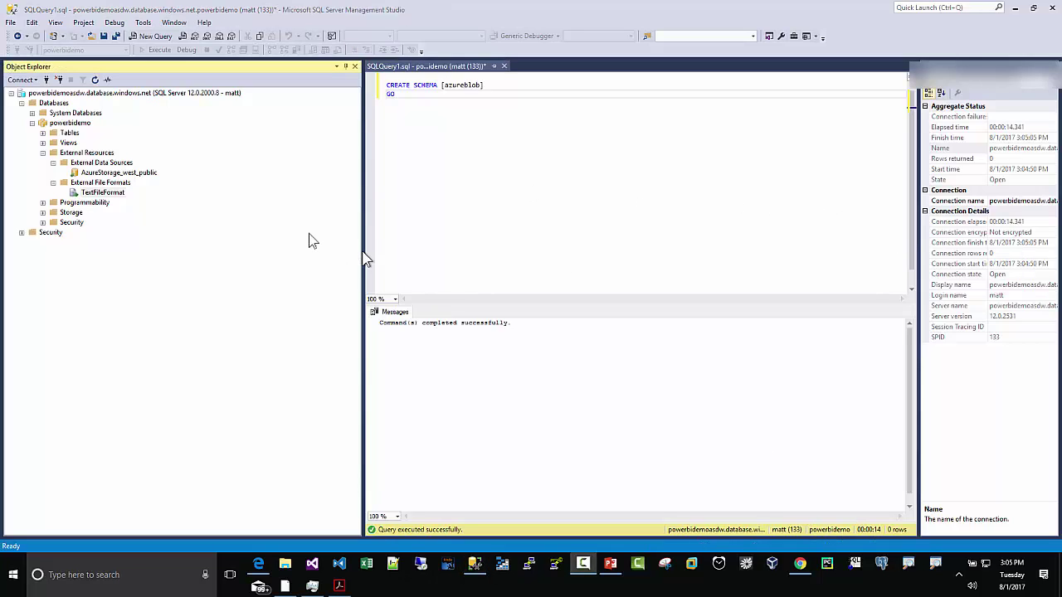
- Locate the azureblob schema under Security > Schemas in the powerbidemo database
left_click(42, 223)
left_click(53, 252)
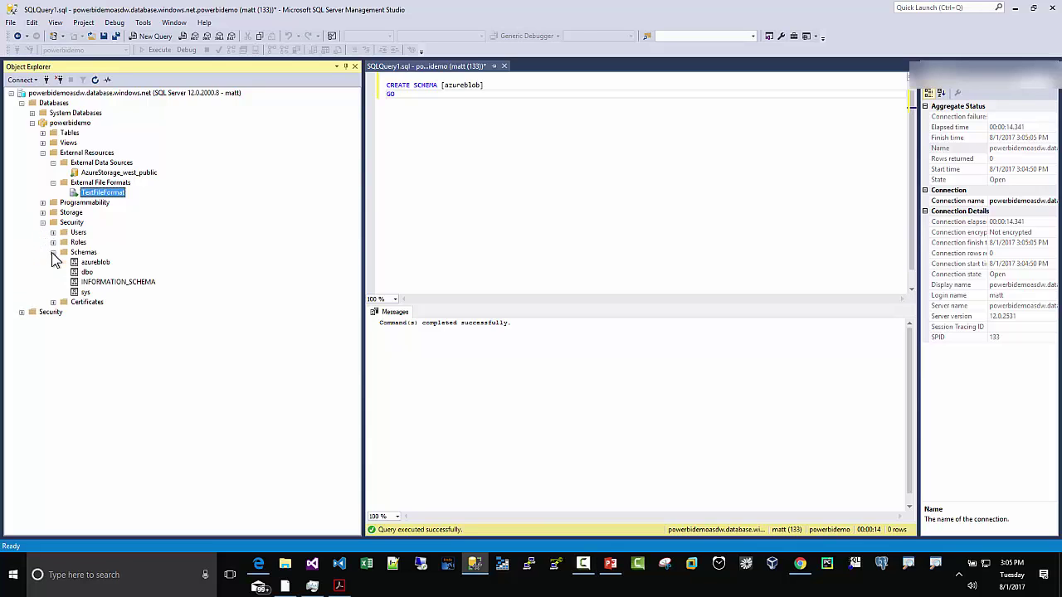
left_click(96, 265)
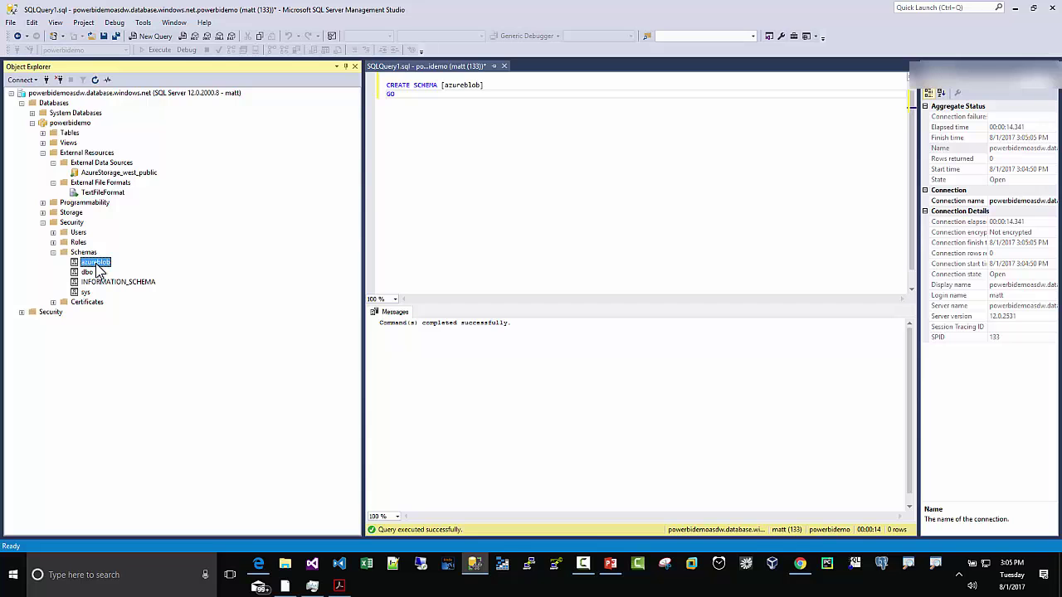
- Switch to Edge, copy the external tables script from section 3.2, and return to SQL Server Management Studio
left_click(258, 568)
scroll(424, 296, "down", 2)
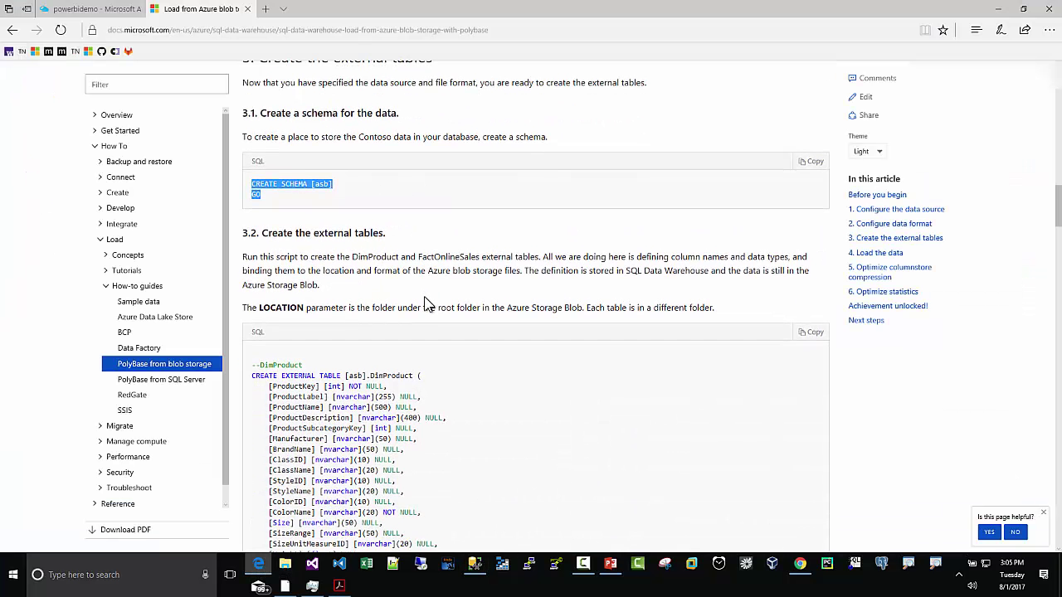
scroll(424, 297, "down", 3)
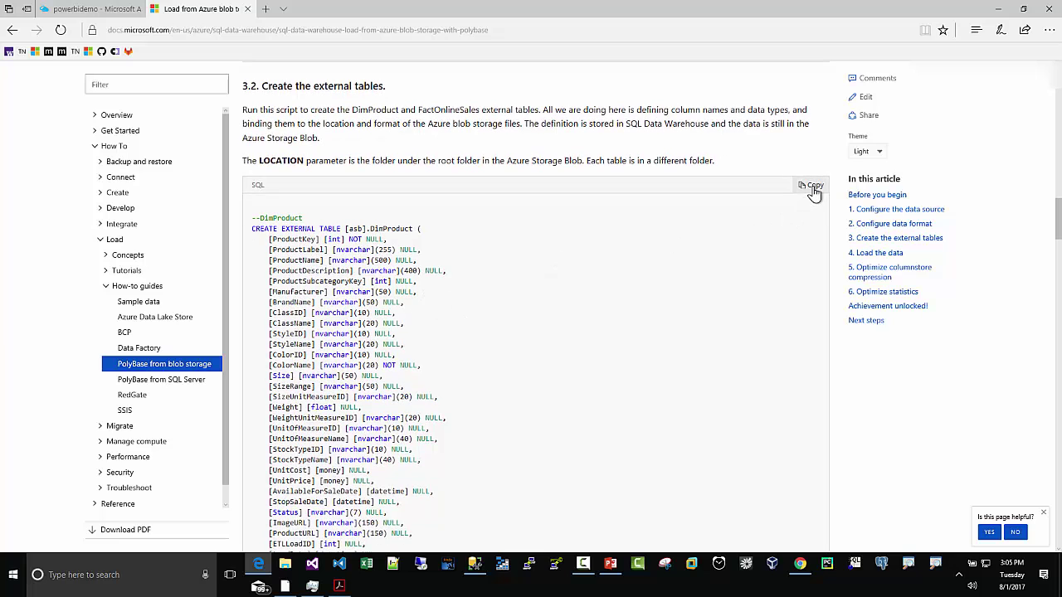
left_click(814, 193)
left_click(475, 565)
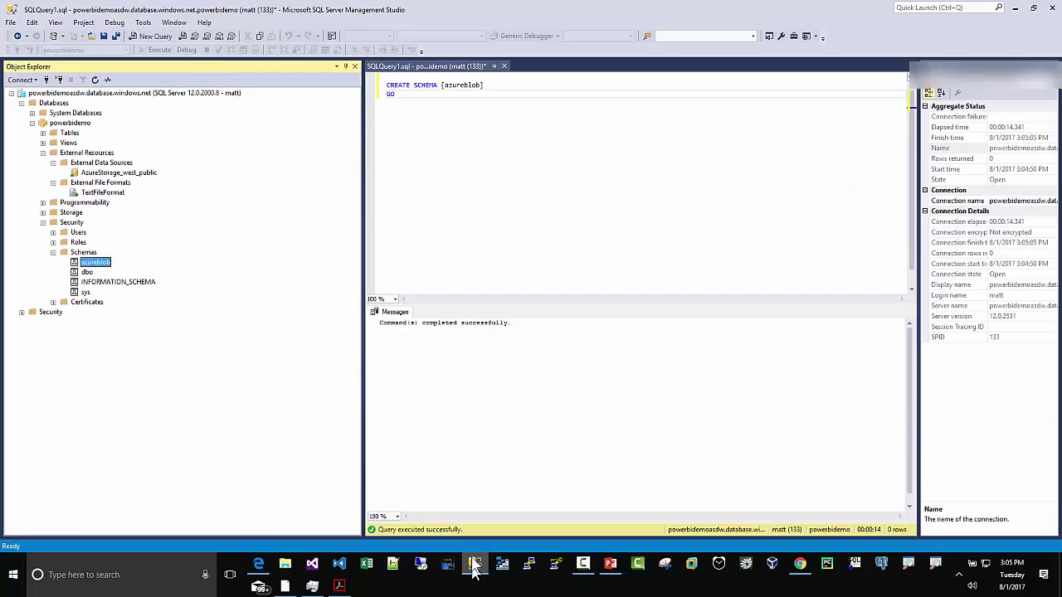
- Replace the CREATE SCHEMA script with the copied external tables script and change the DimProduct table's schema to azureblob
left_click_drag(390, 83, 407, 99)
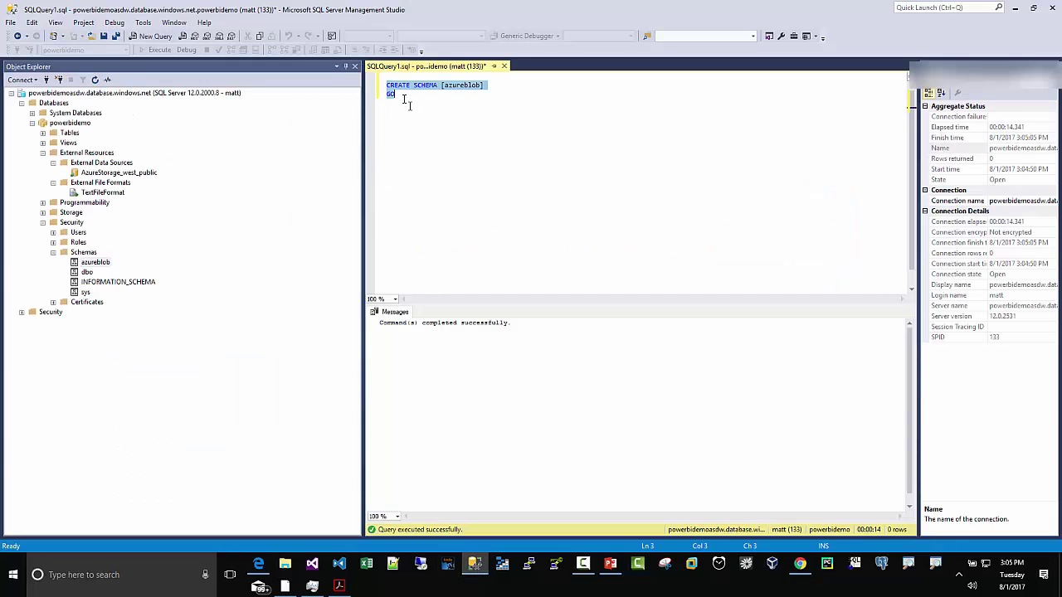
right_click(399, 87)
left_click(422, 119)
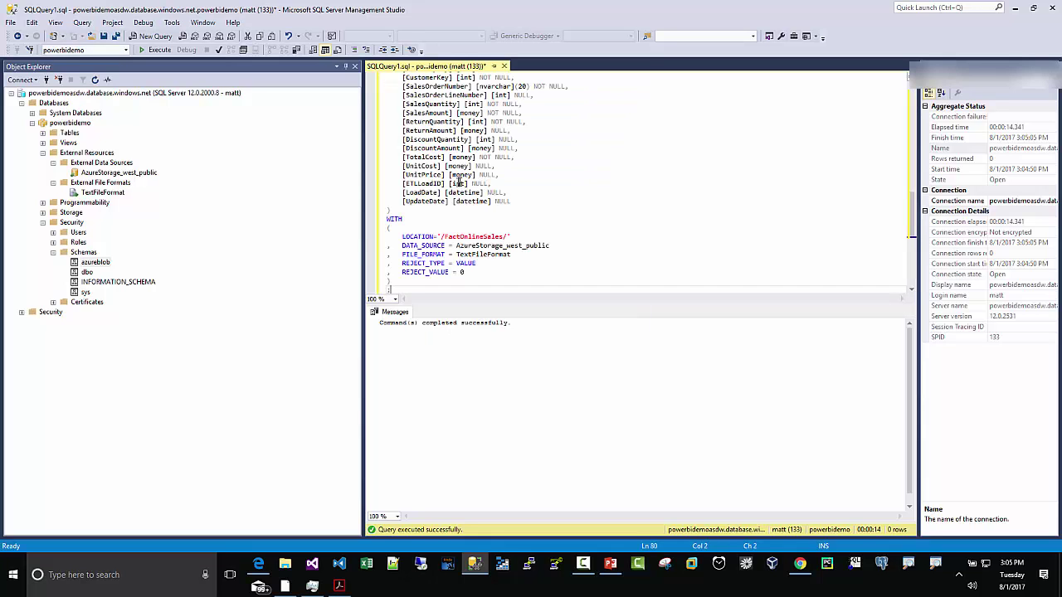
scroll(446, 166, "up", 6)
scroll(446, 166, "up", 12)
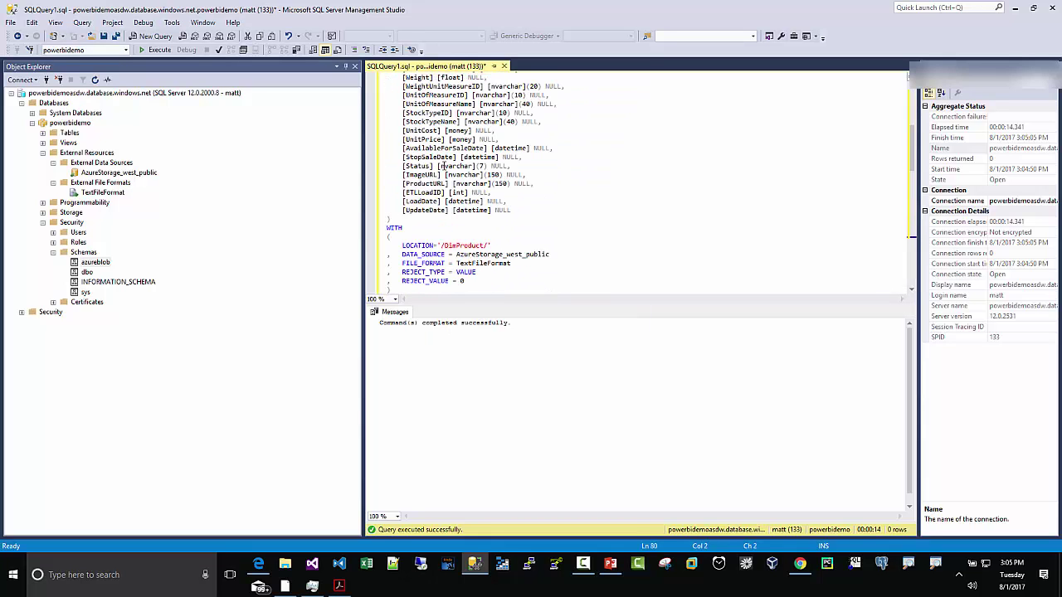
double_click(480, 93)
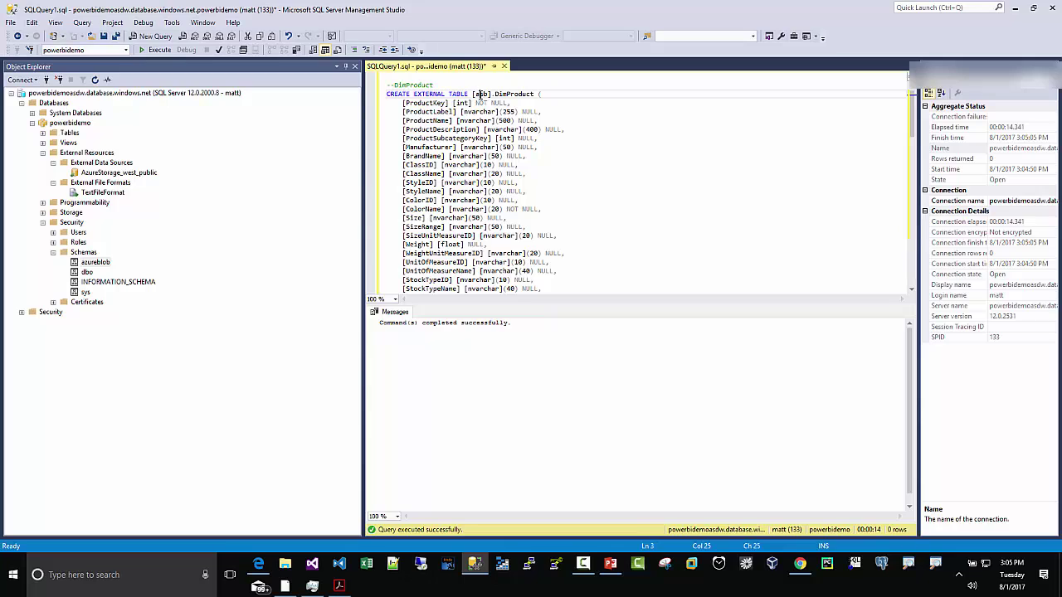
type("azu")
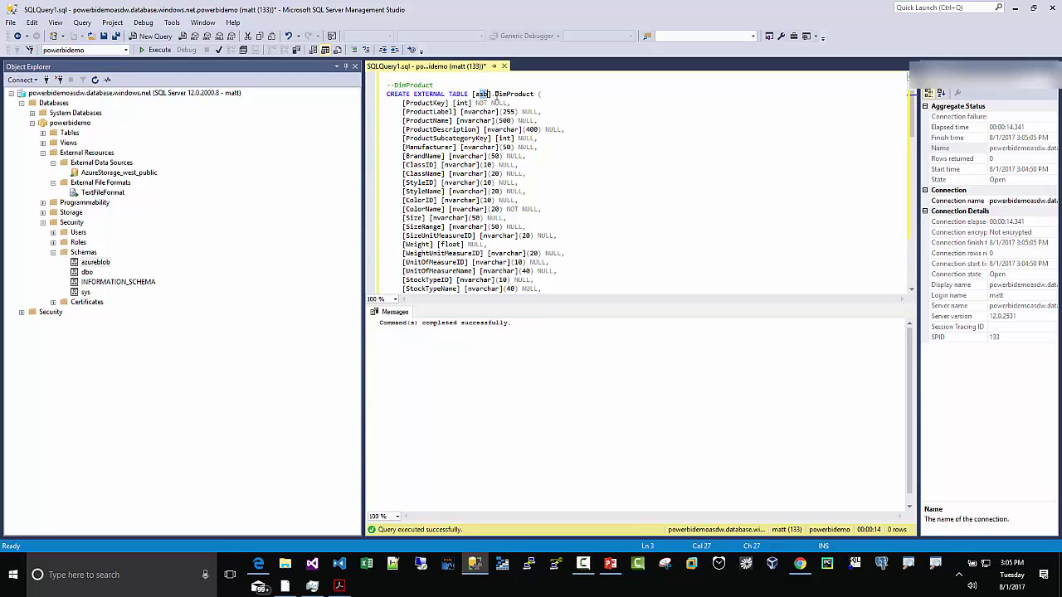
type("reblob")
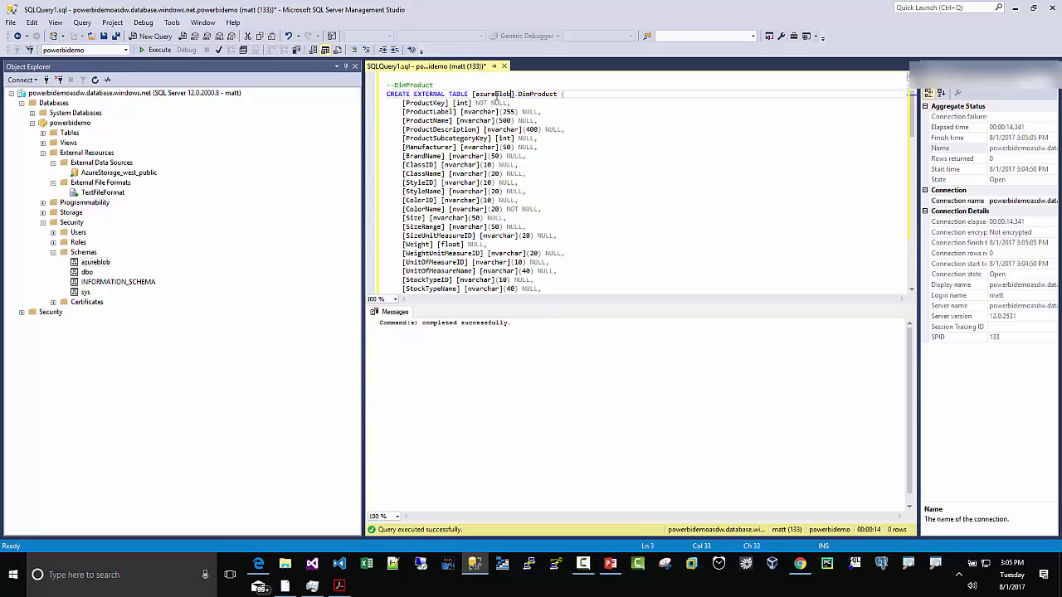
- Change the schema of the FactOnlineSales external table in the script to azureblob
scroll(498, 149, "down", 7)
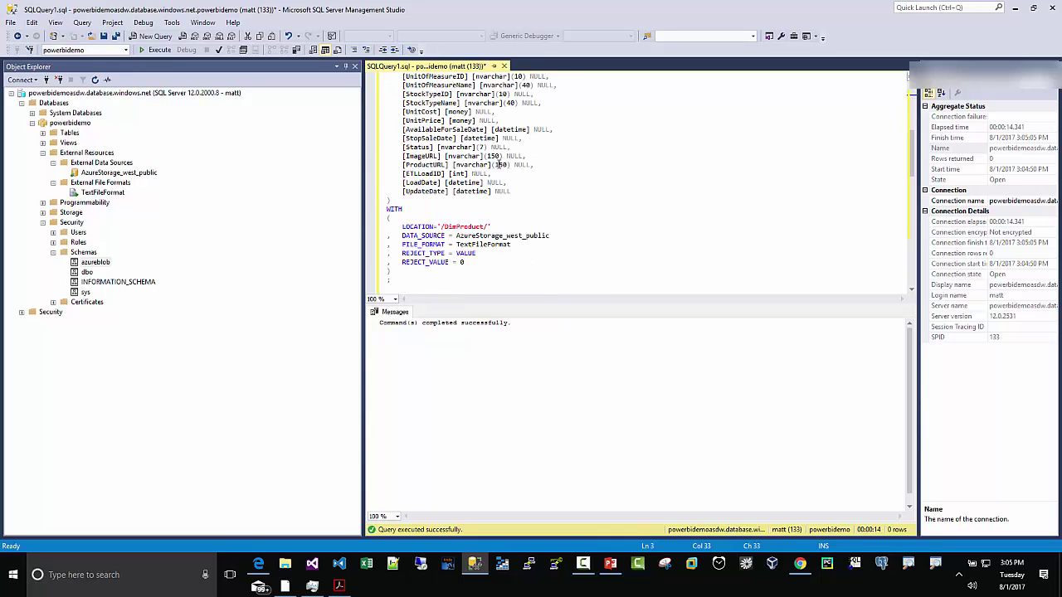
scroll(493, 206, "down", 4)
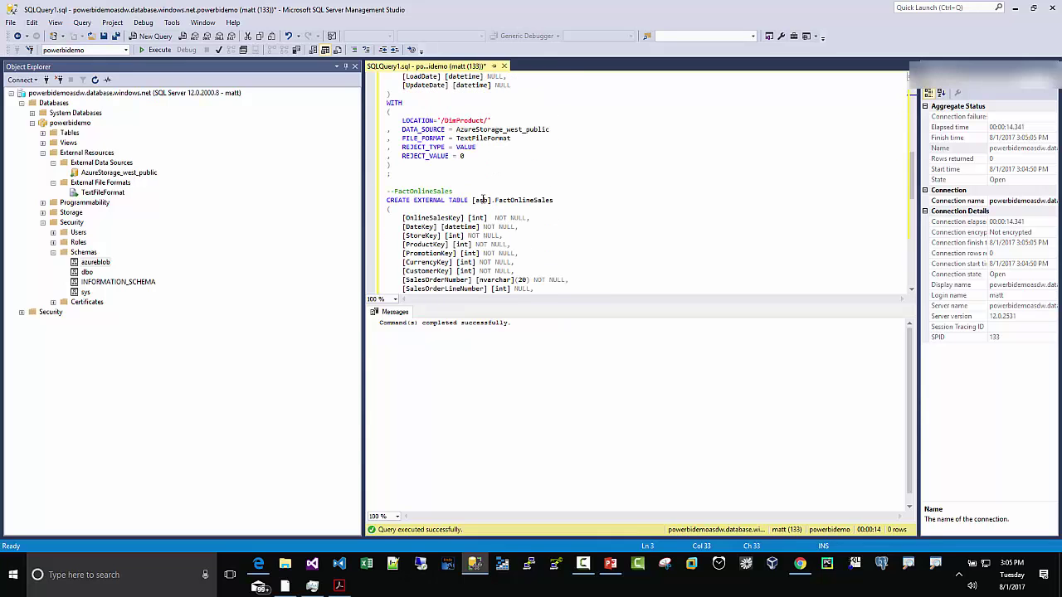
left_click(482, 200)
key("Delete")
key("Delete")
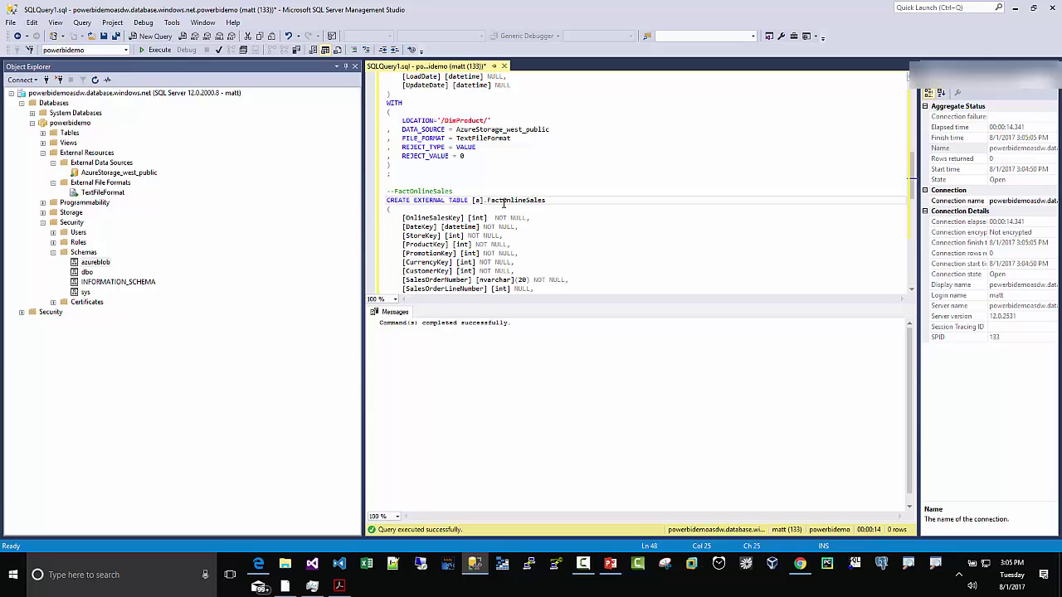
type("zureblob")
- Review both external table definitions, including the columns and the LOCATION, DATA_SOURCE and FILE_FORMAT settings
scroll(674, 204, "down", 2)
scroll(678, 196, "down", 5)
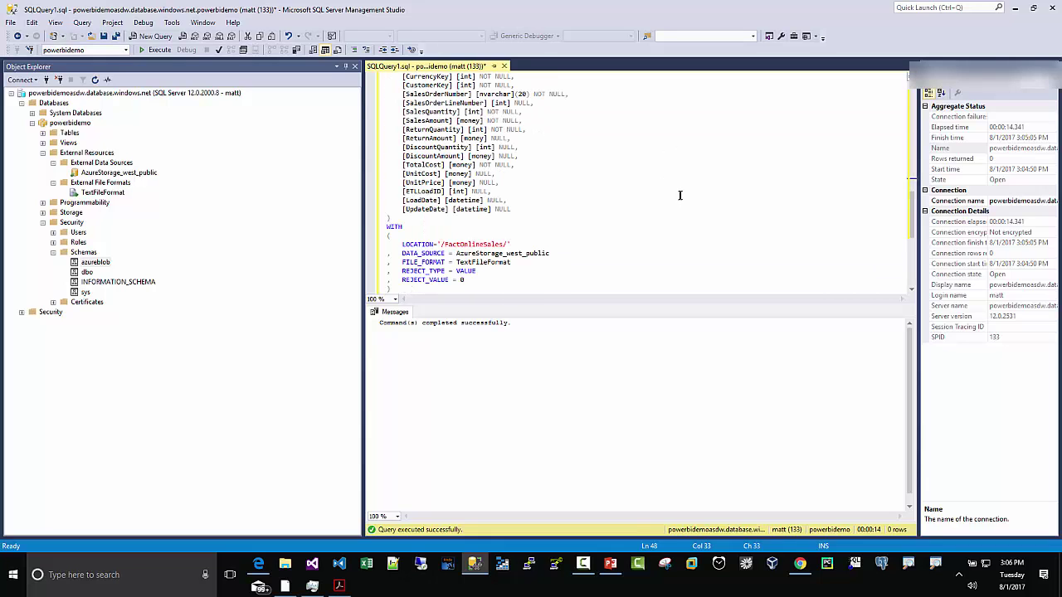
scroll(678, 193, "down", 1)
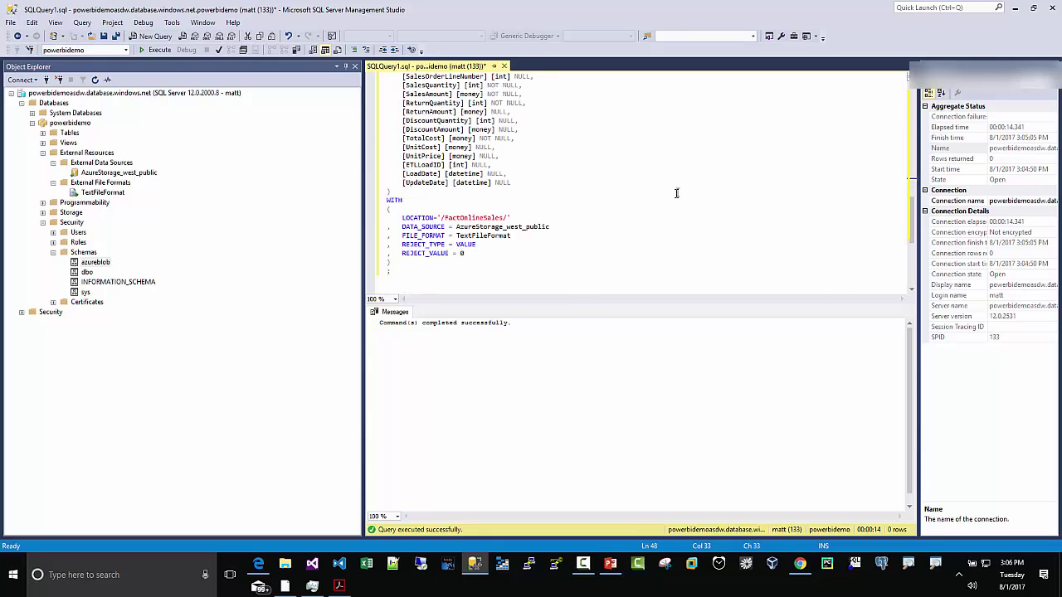
scroll(672, 199, "up", 3)
scroll(666, 200, "up", 8)
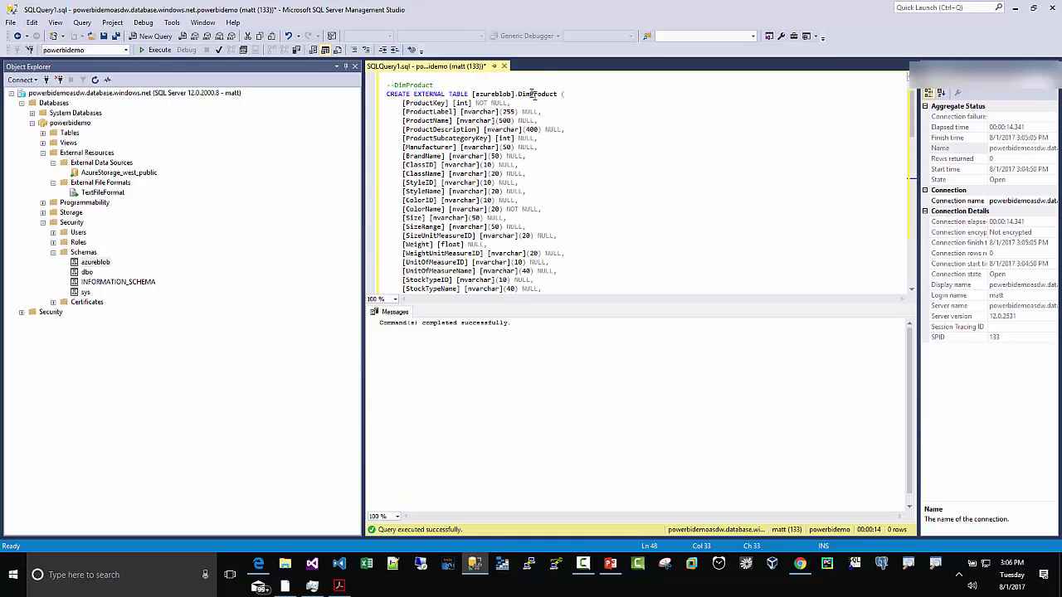
scroll(606, 118, "down", 6)
scroll(608, 125, "down", 2)
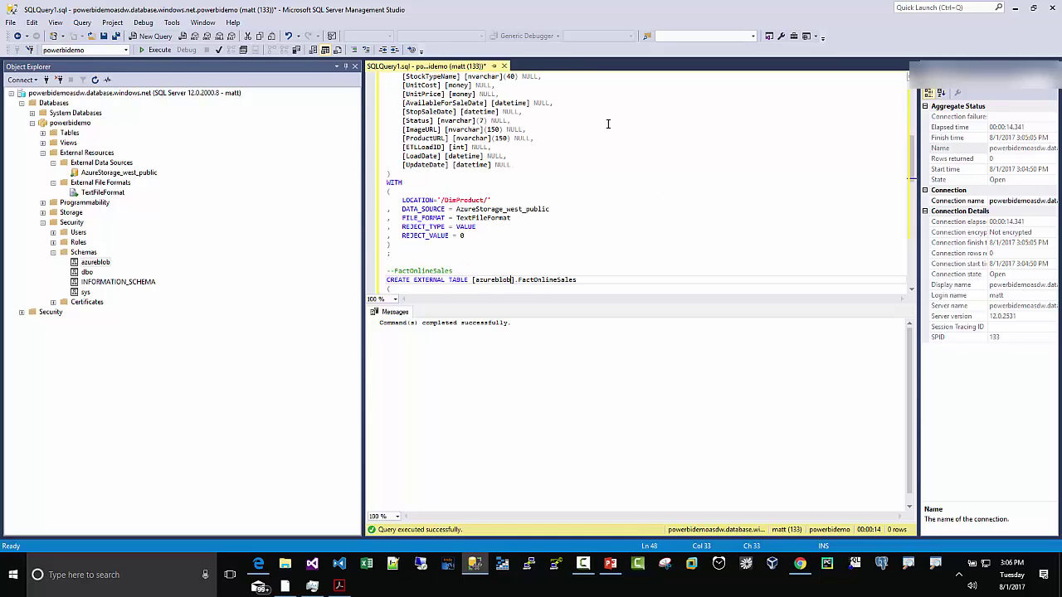
left_click(476, 209)
left_click(484, 210)
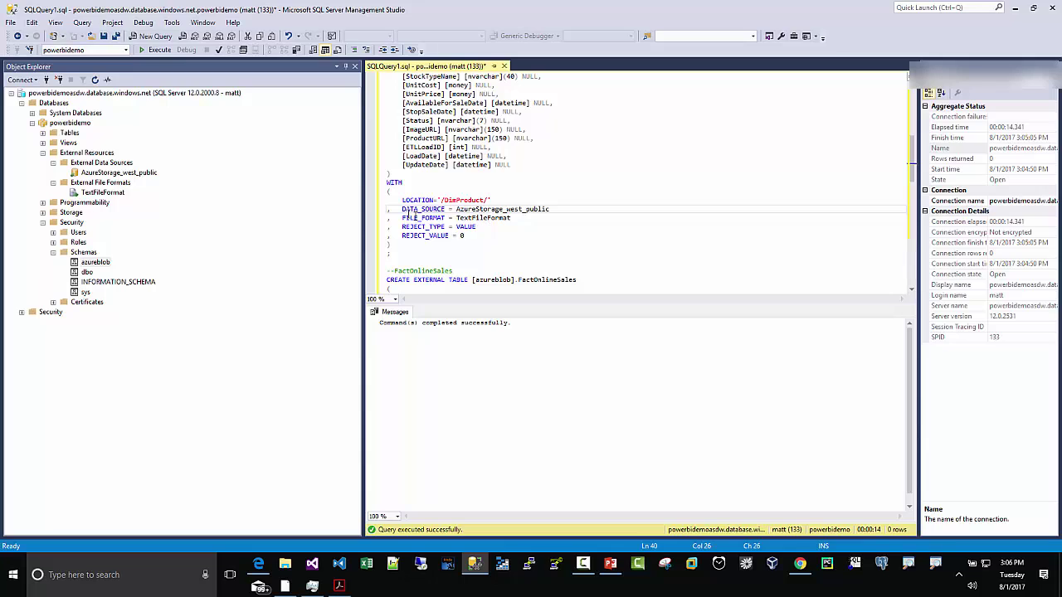
left_click(472, 218)
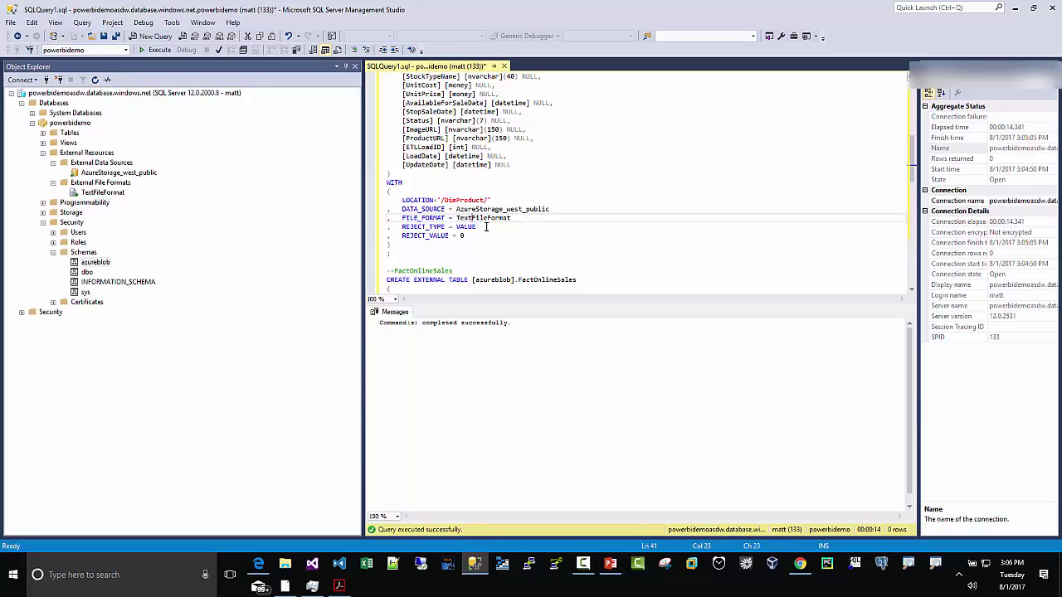
- Execute the external tables script and list the contents of External Tables under Tables in powerbidemo
left_click(146, 51)
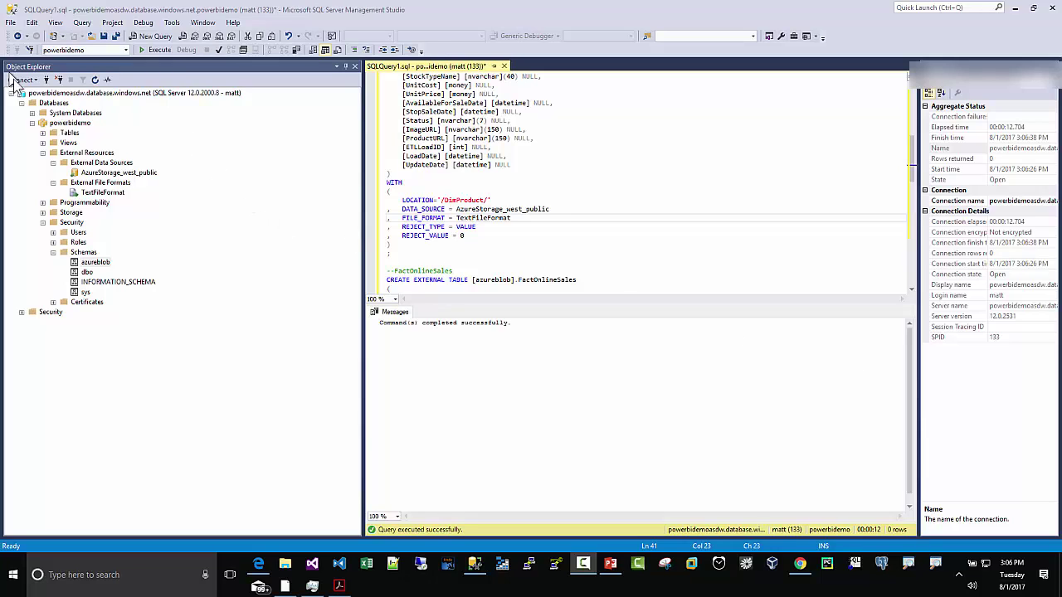
left_click(43, 133)
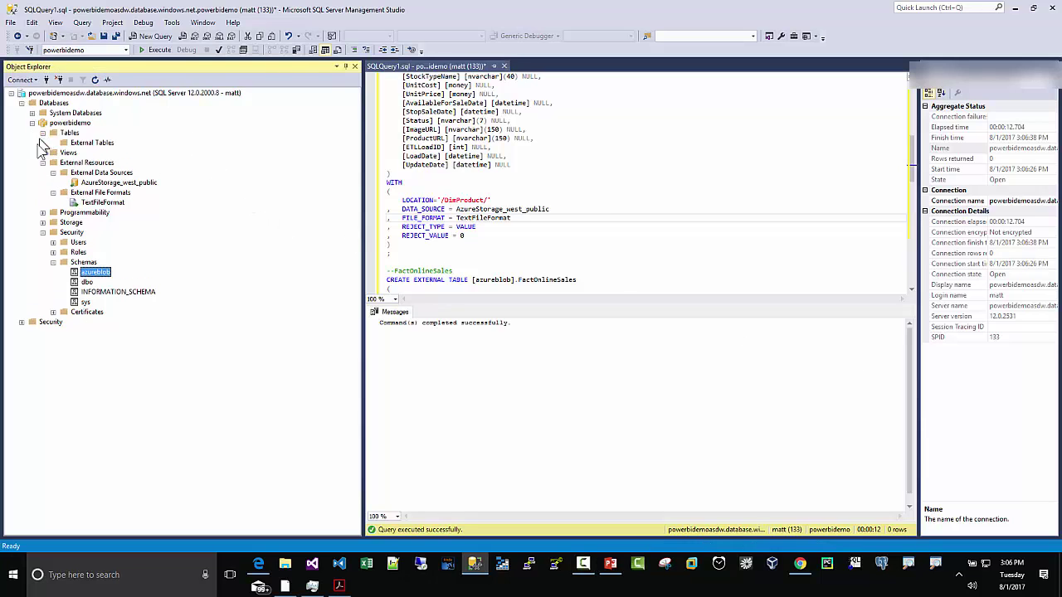
left_click(79, 143)
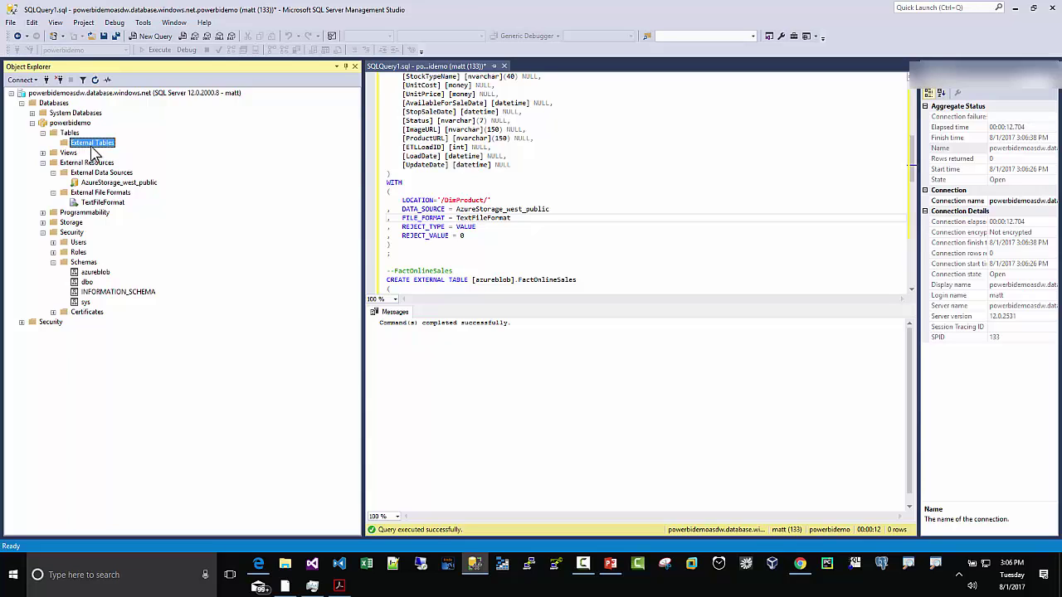
left_click(97, 80)
left_click(53, 143)
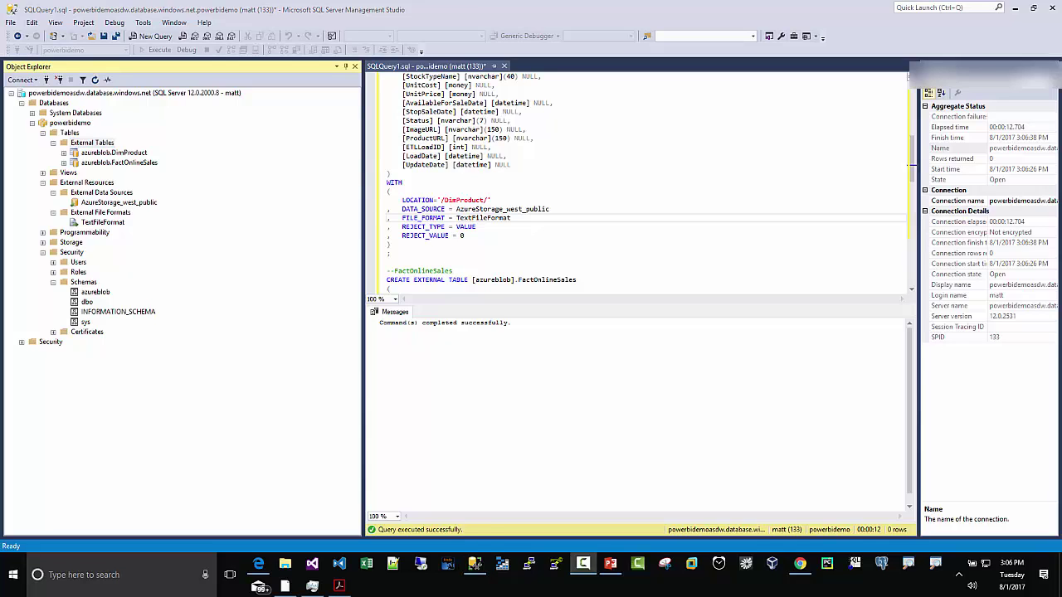
- Open a new query and run SELECT * FROM azureblob.DimProduct to read the external table's data
left_click(151, 36)
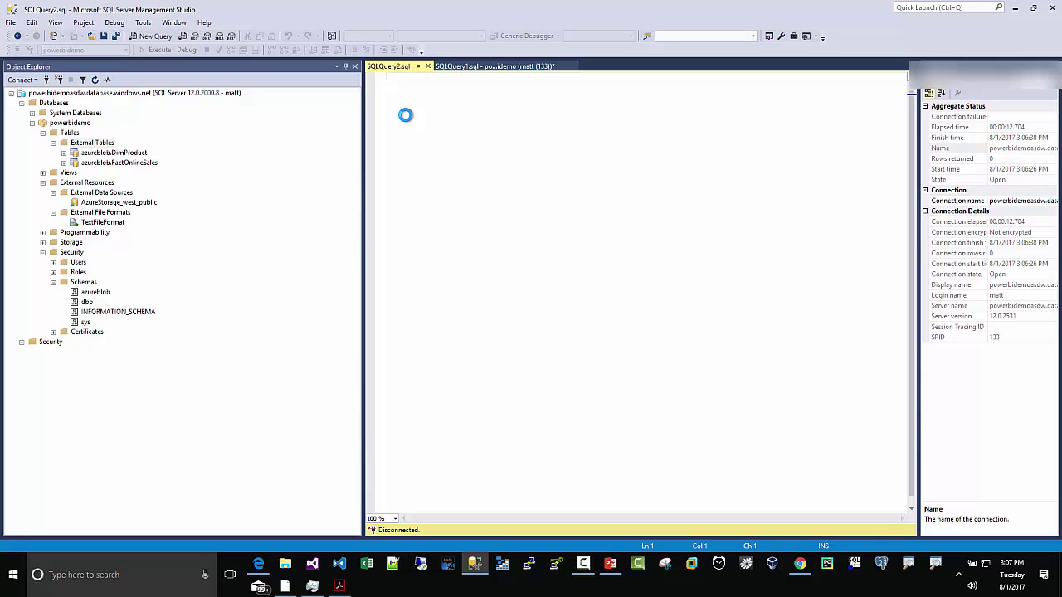
type("SEL")
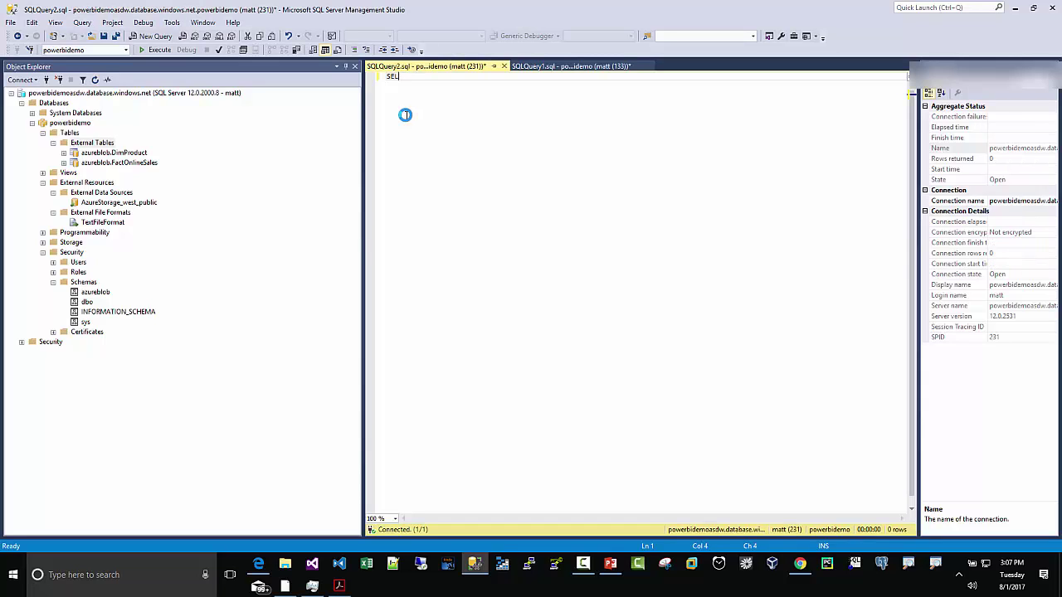
type("ECT *")
key("Return")
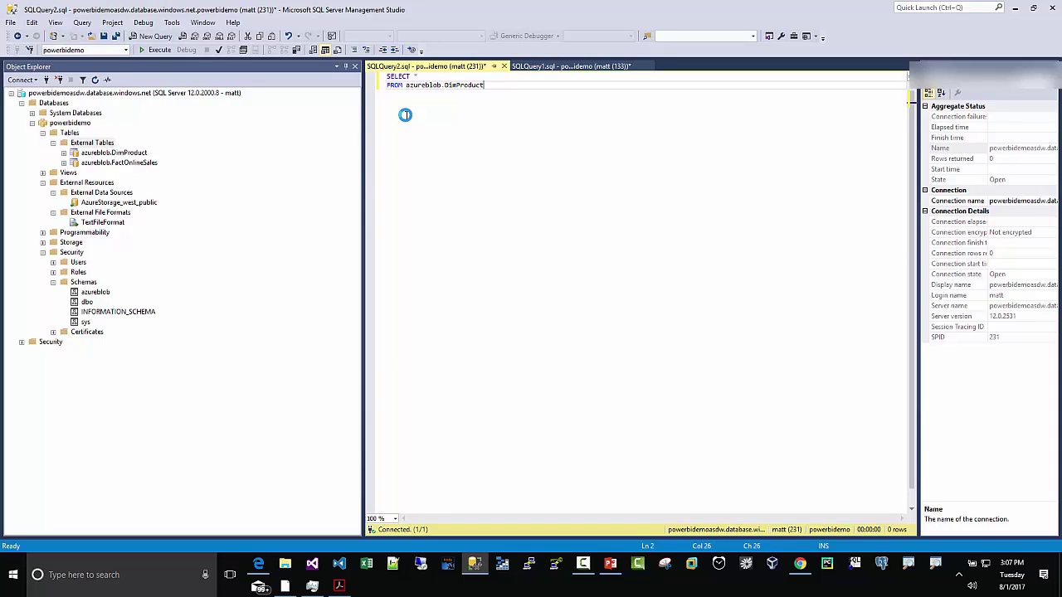
left_click(158, 50)
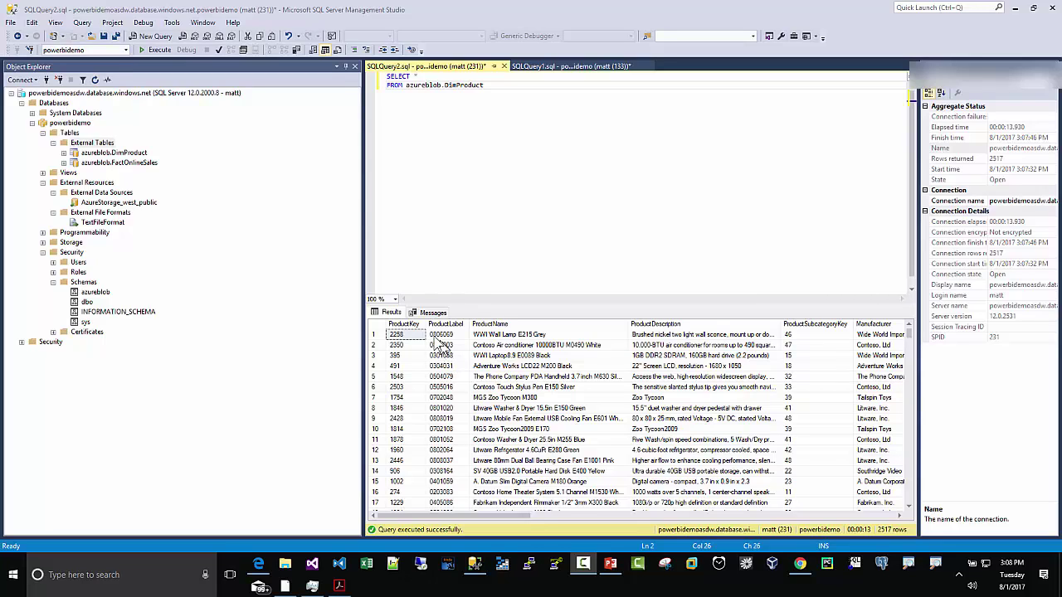
left_click(92, 143)
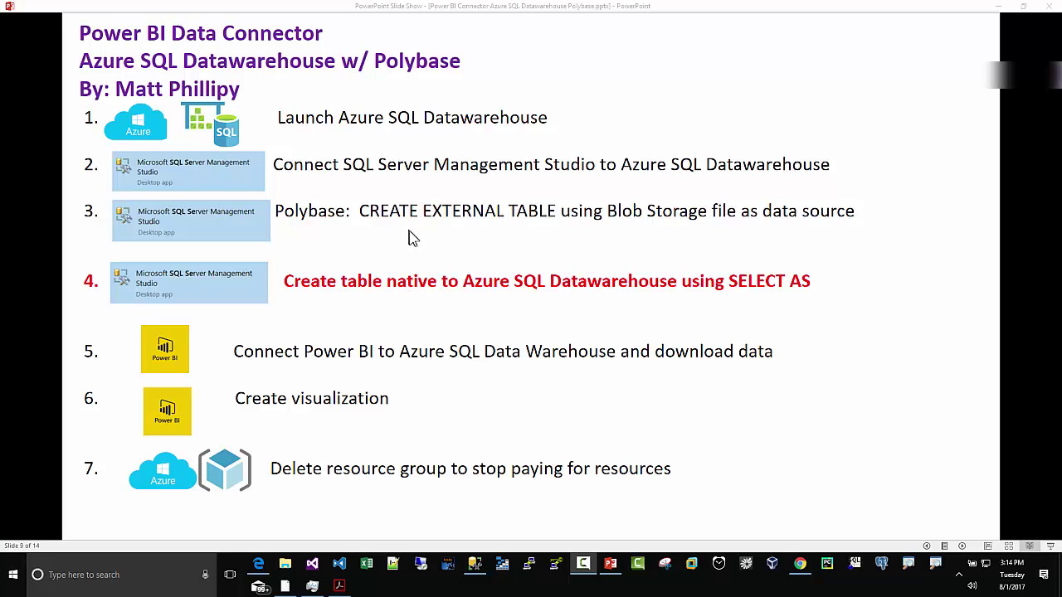
- Switch to Edge, copy the CREATE SCHEMA [cso] script from section 4.1, and return to SQL Server Management Studio
left_click(259, 564)
scroll(501, 332, "down", 10)
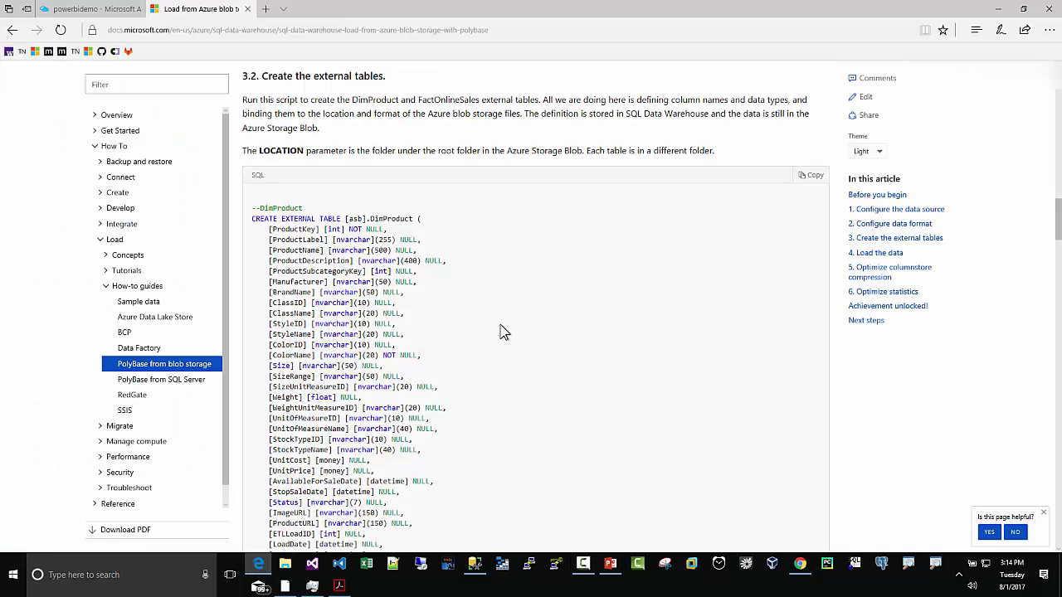
scroll(501, 329, "down", 2)
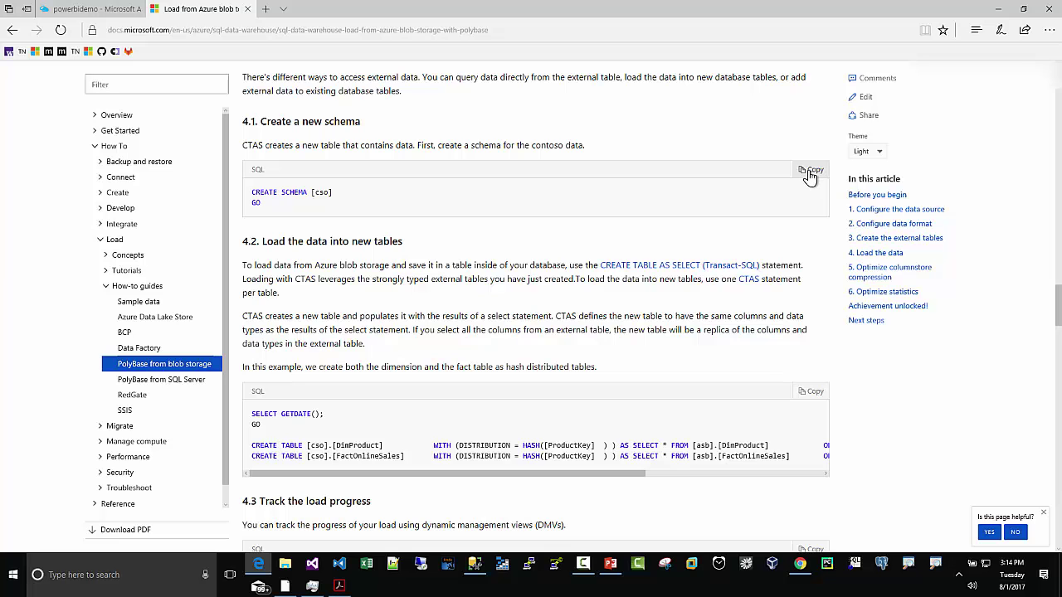
left_click(474, 564)
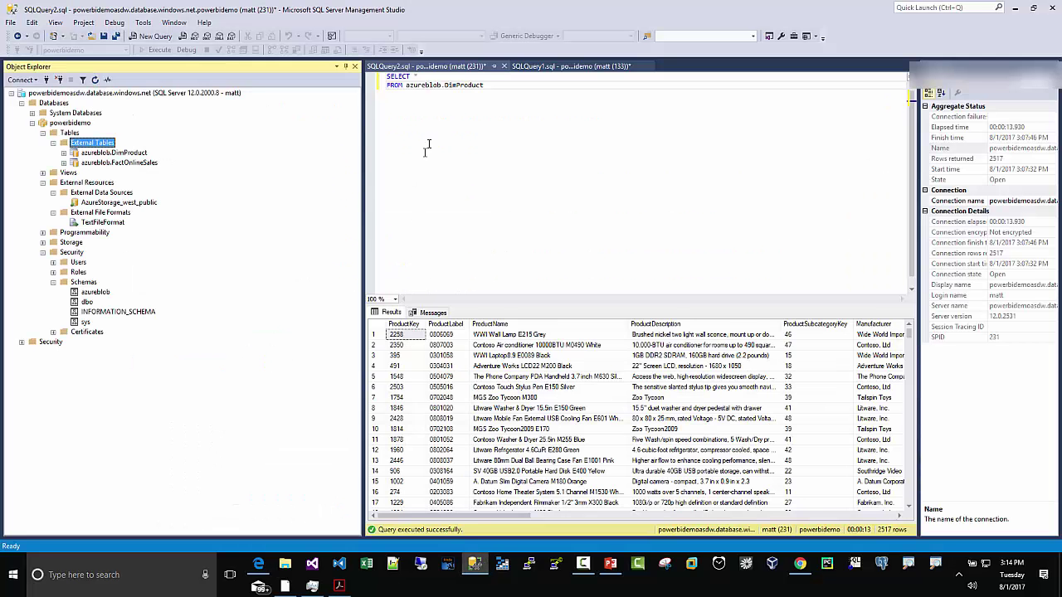
- Replace the DimProduct query with the copied CREATE SCHEMA script, using native as the schema name, and execute it
left_click_drag(498, 86, 387, 75)
right_click(396, 76)
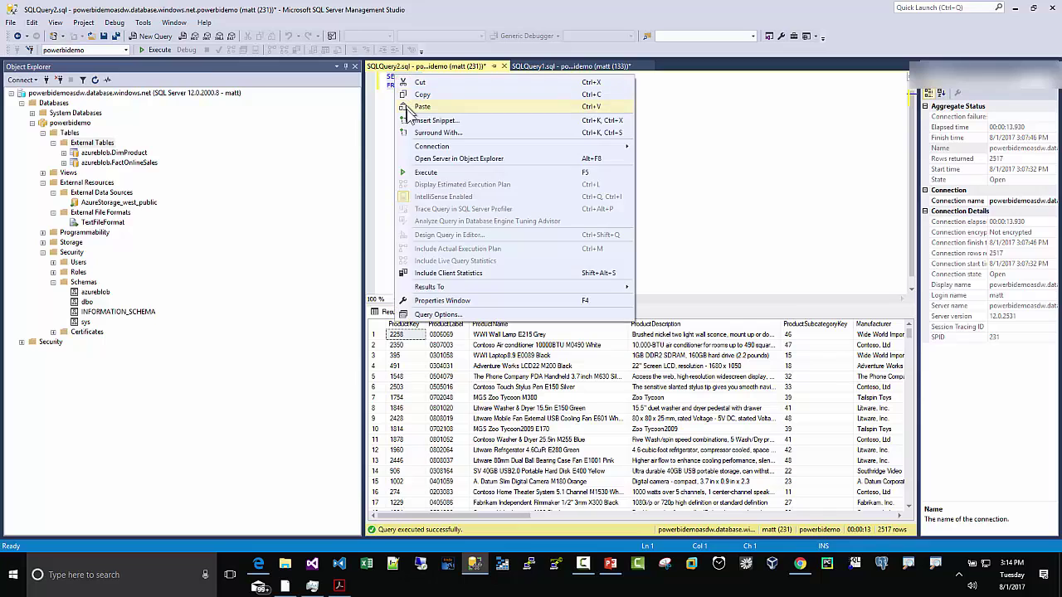
left_click(419, 107)
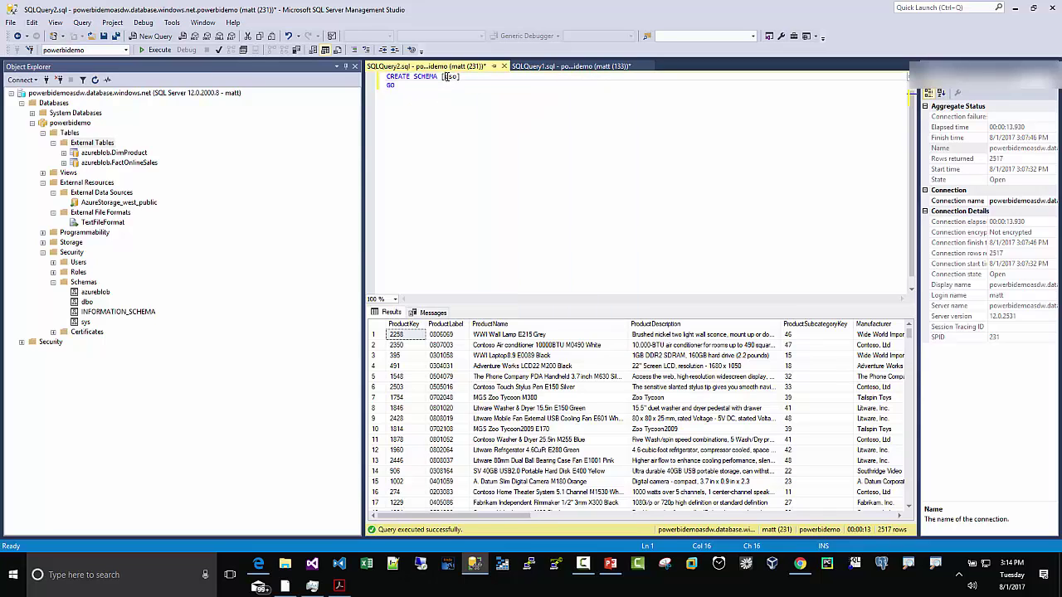
double_click(450, 77)
type("native")
left_click(155, 49)
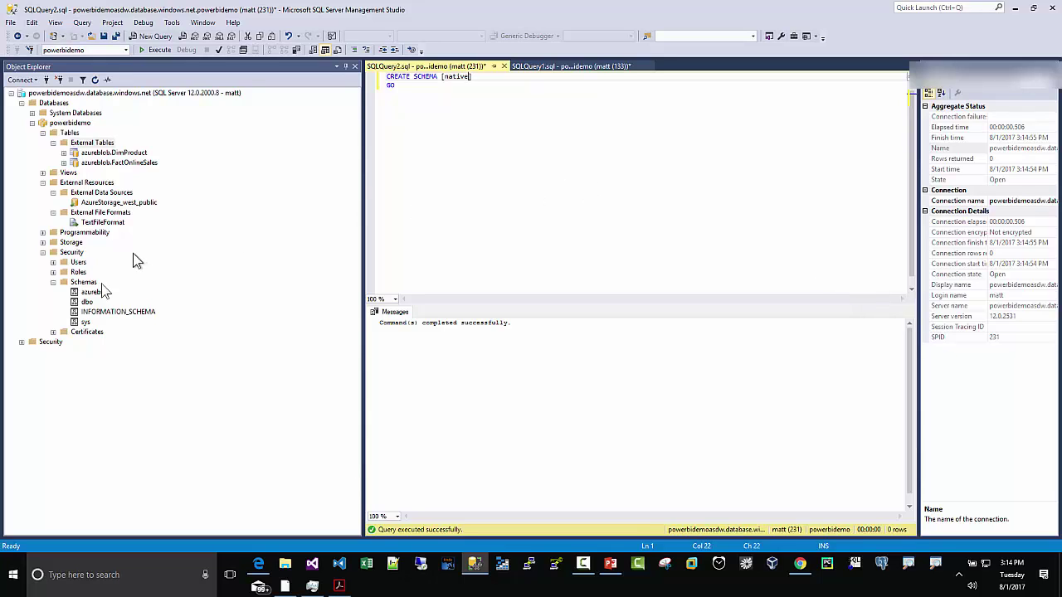
- Refresh the Schemas folder under Security in powerbidemo and select the native schema
left_click(83, 282)
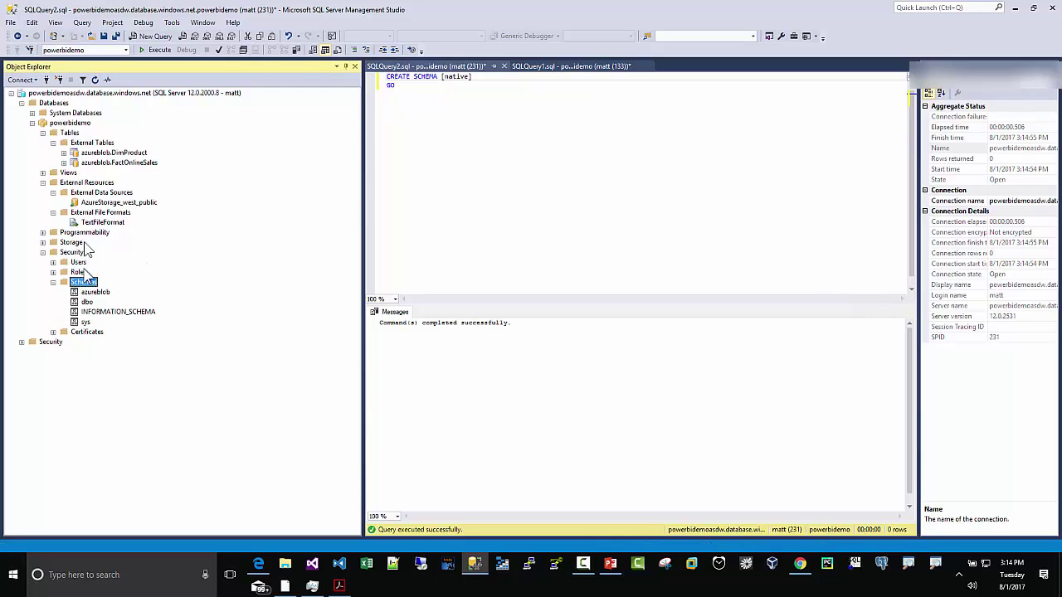
left_click(94, 80)
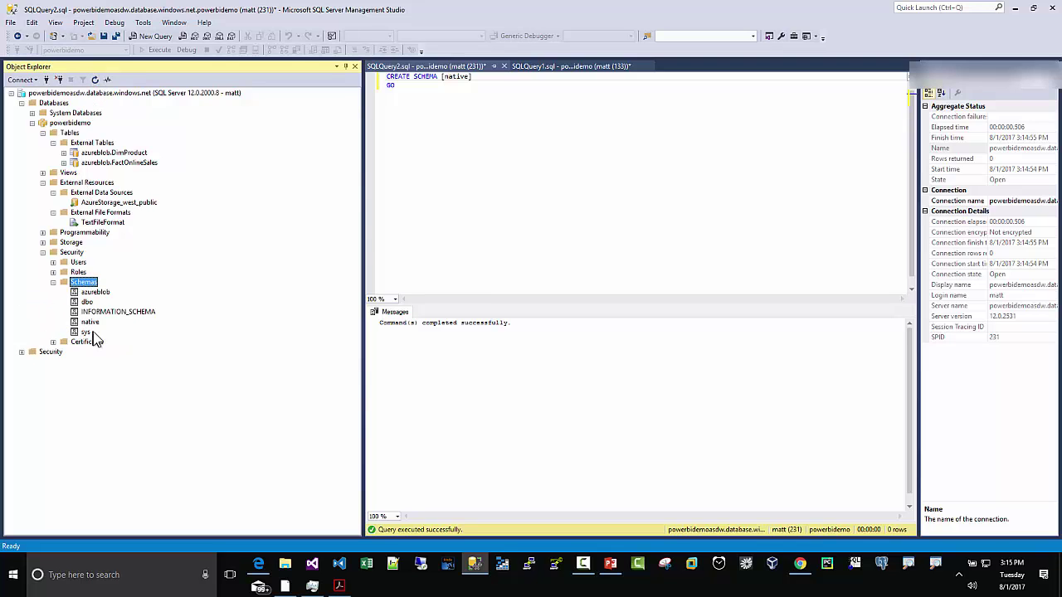
left_click(90, 322)
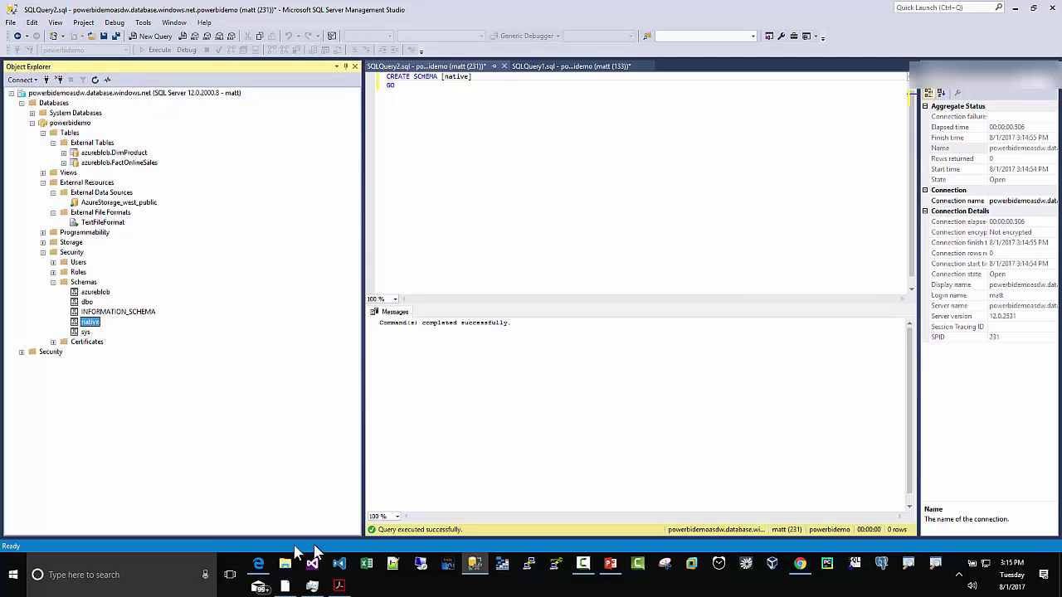
- Switch to Edge, copy the section 4.2 load script, and paste it over the CREATE SCHEMA query in SQL Server Management Studio
left_click(258, 564)
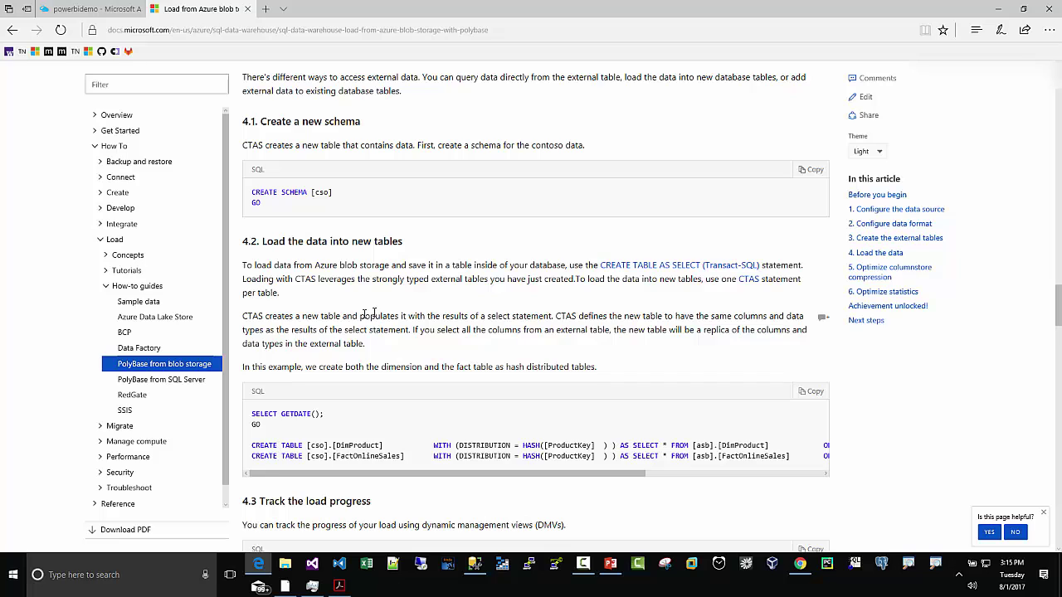
left_click(815, 394)
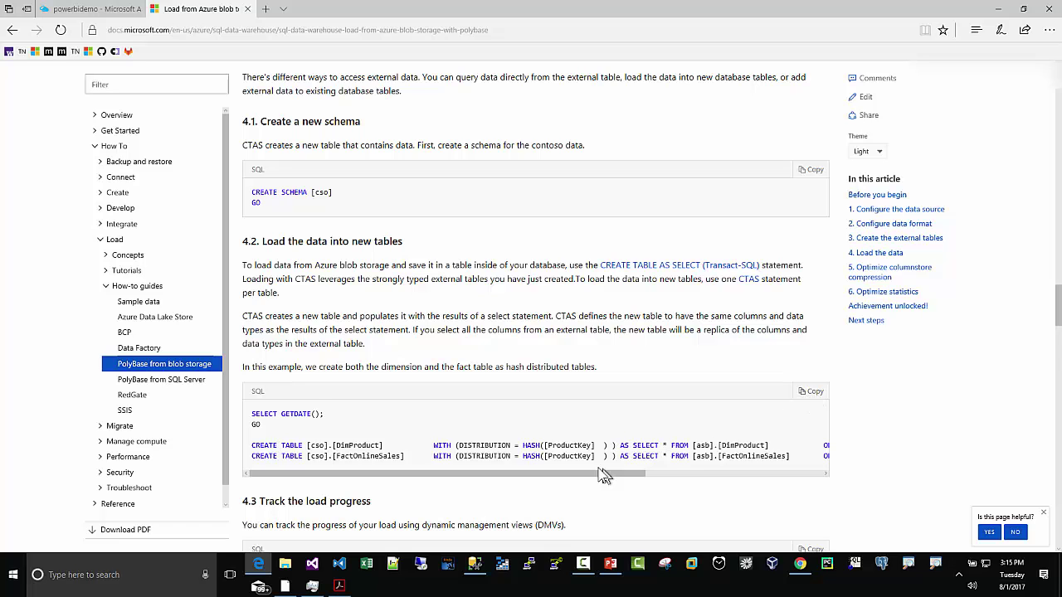
left_click(474, 564)
left_click_drag(422, 89, 375, 79)
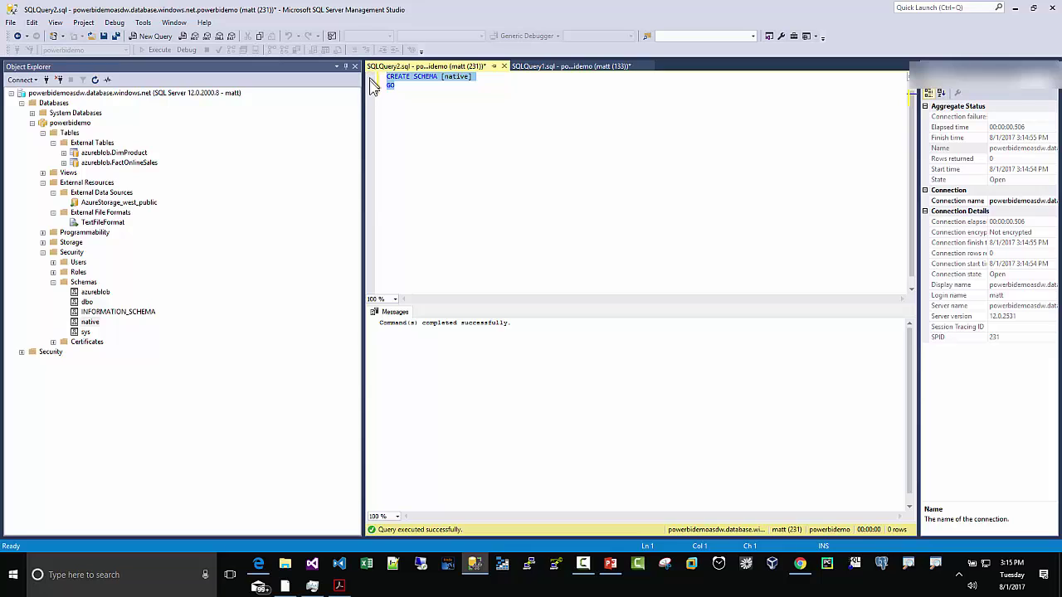
key("ctrl+v")
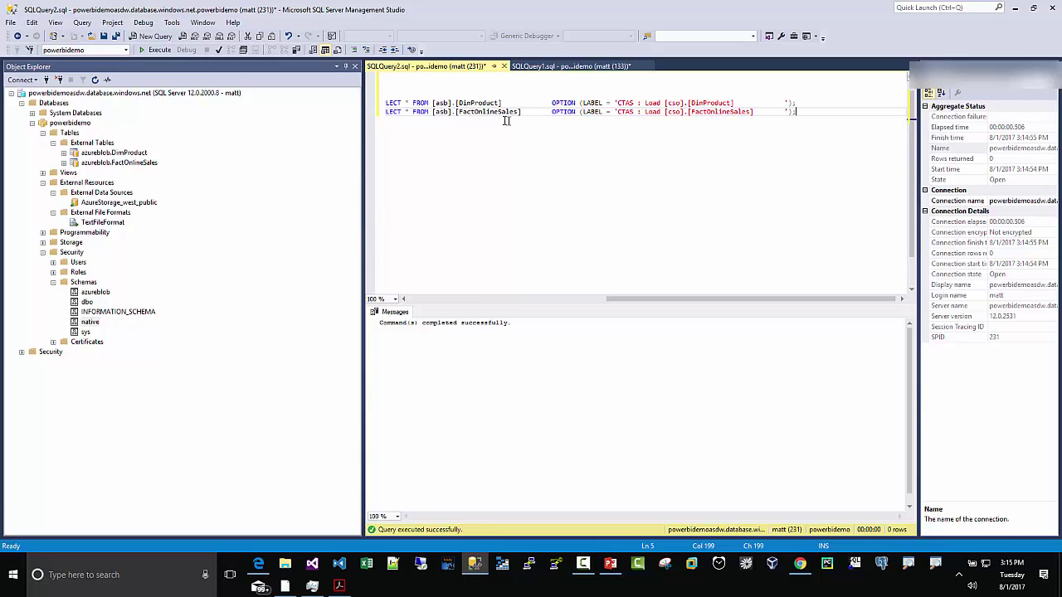
- Change the source schema from asb to azureblob in the SELECT parts for DimProduct and FactOnlineSales
double_click(441, 103)
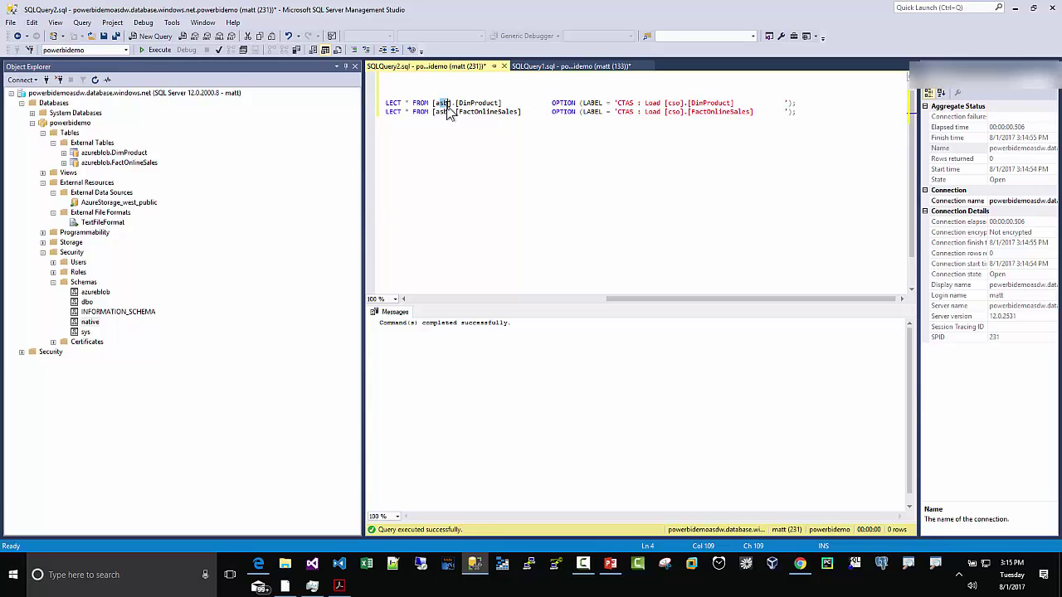
type("azureblob")
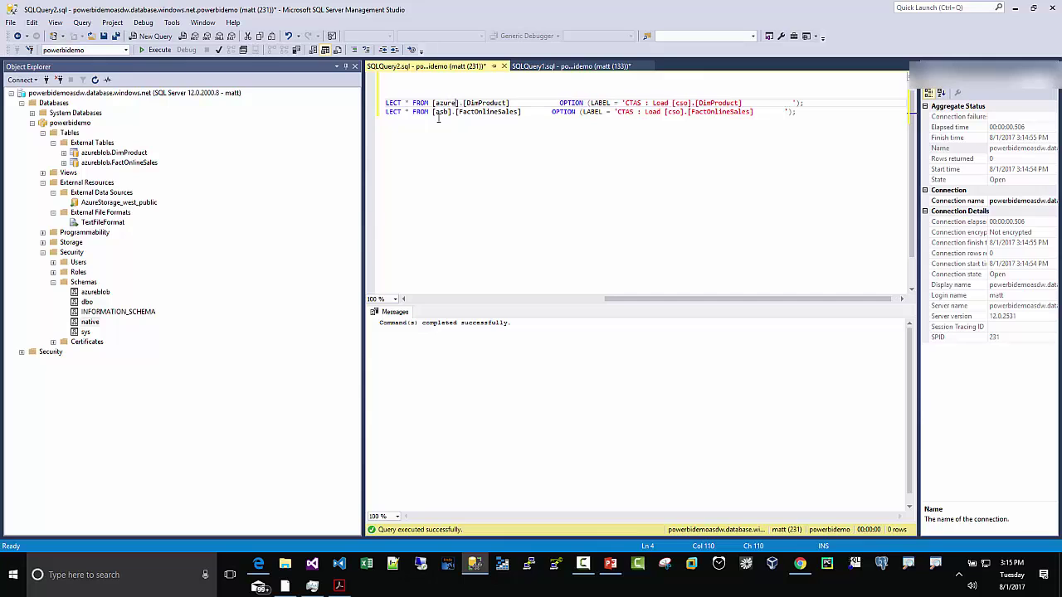
key("Down")
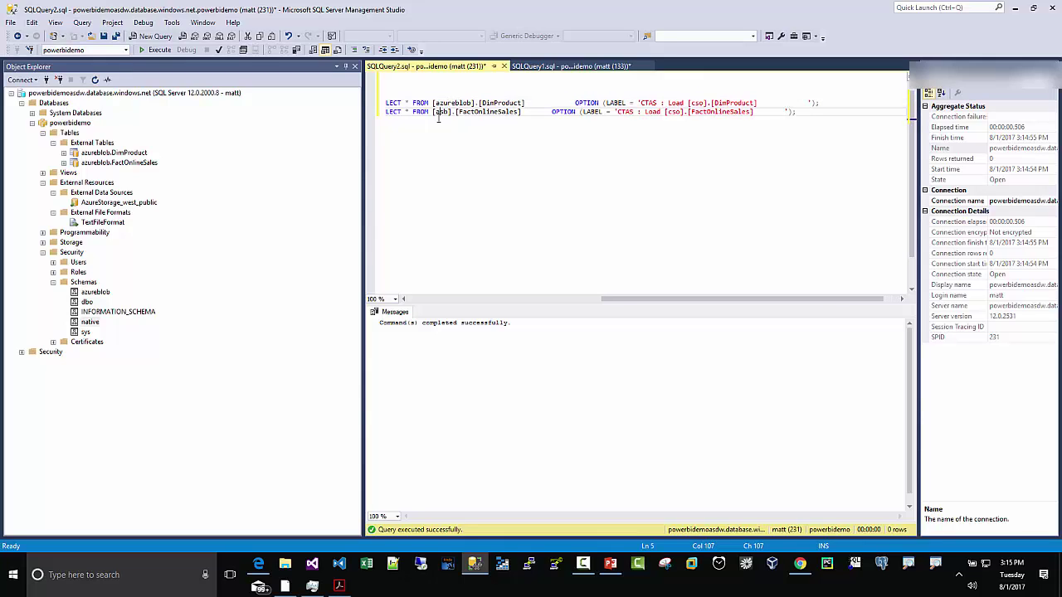
key("Delete")
key("Delete")
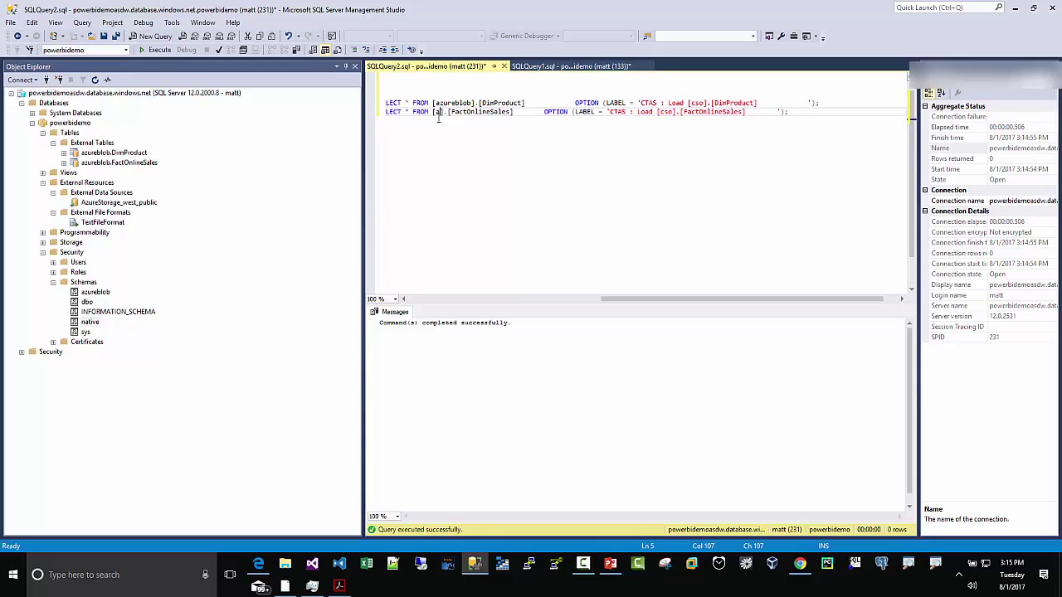
type("zureb")
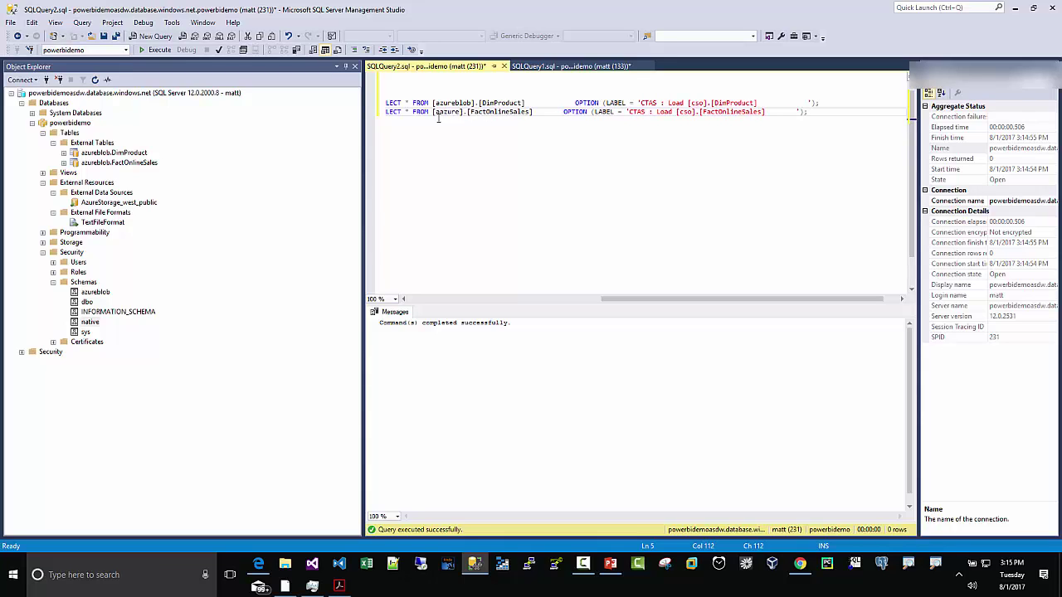
key("BackSpace")
key("BackSpace")
key("BackSpace")
key("BackSpace")
key("BackSpace")
type("zureblob")
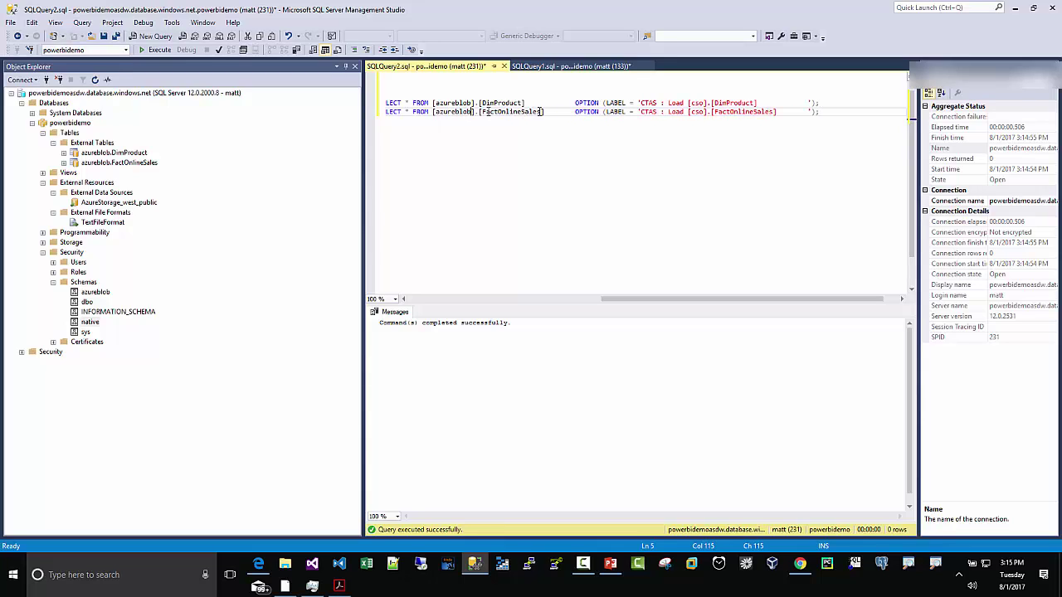
- Replace the cso schema with native in the OPTION labels of both CREATE TABLE statements
double_click(697, 103)
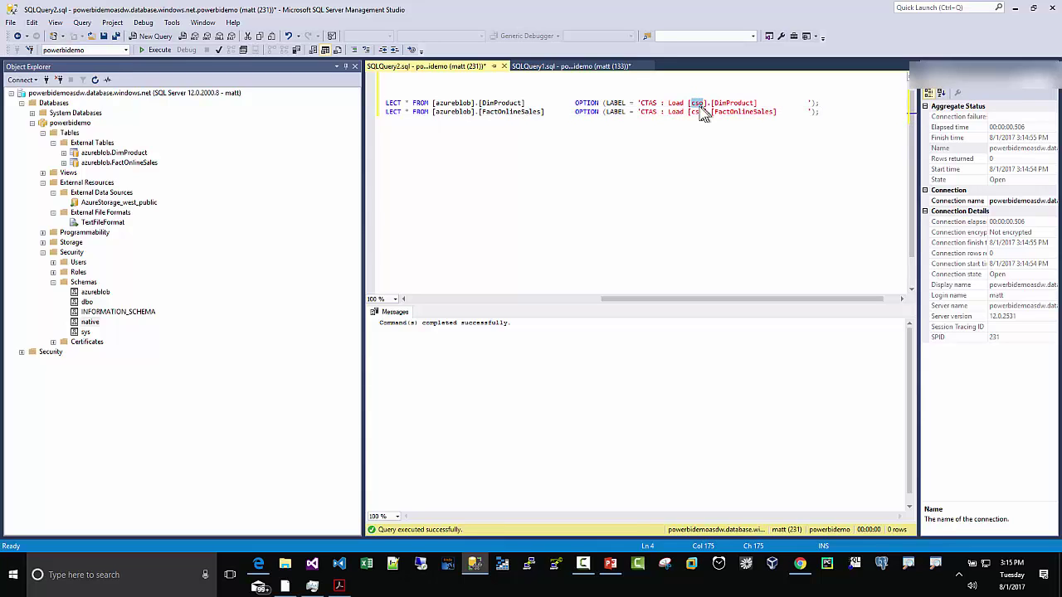
type("native")
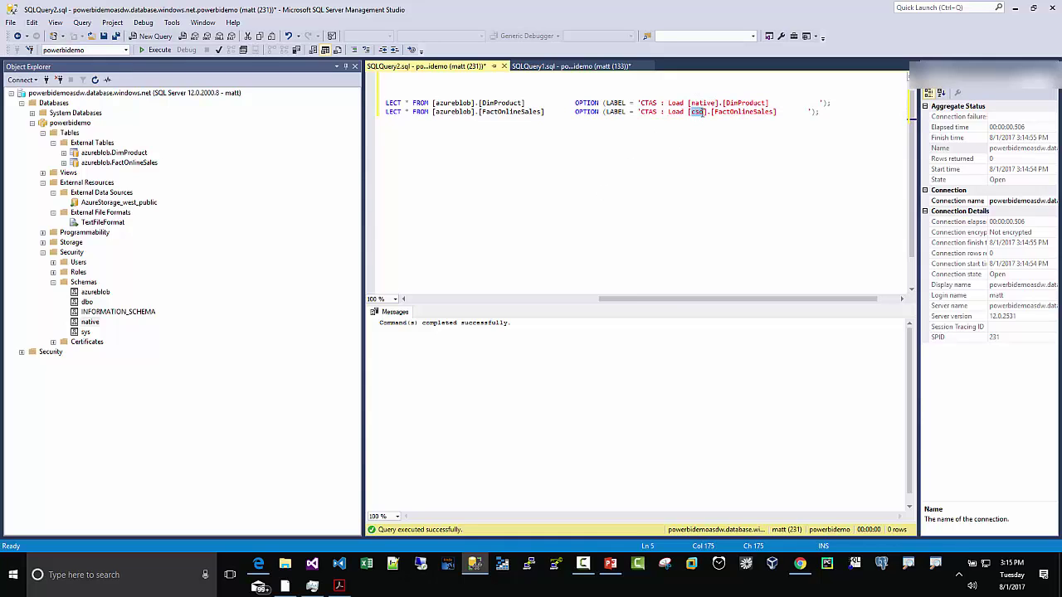
double_click(700, 113)
type("native")
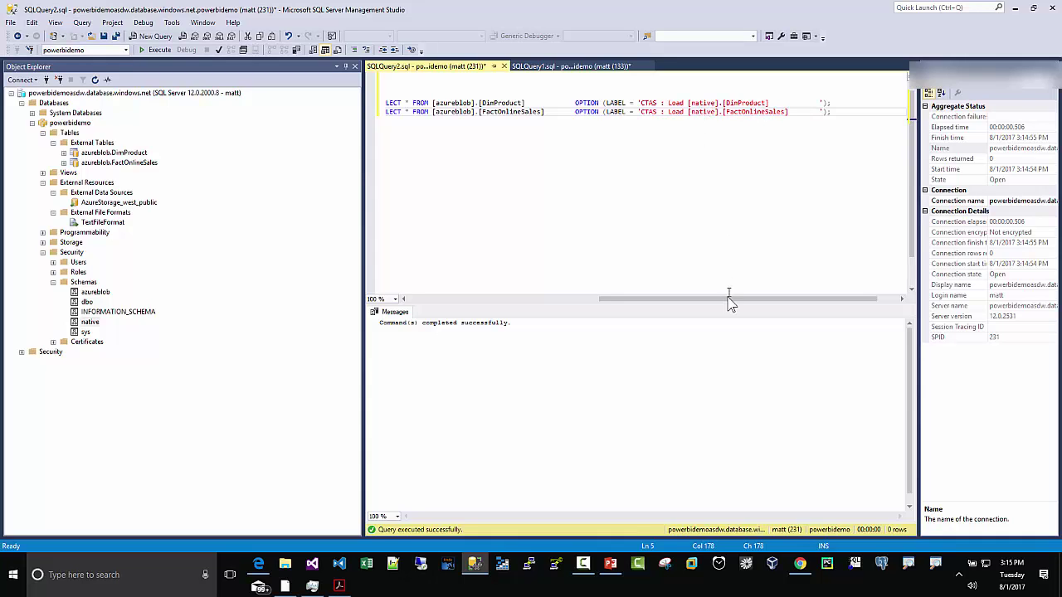
- Set native as the target schema of the DimProduct and FactOnlineSales tables in the two CREATE TABLE clauses
left_click_drag(725, 300, 515, 316)
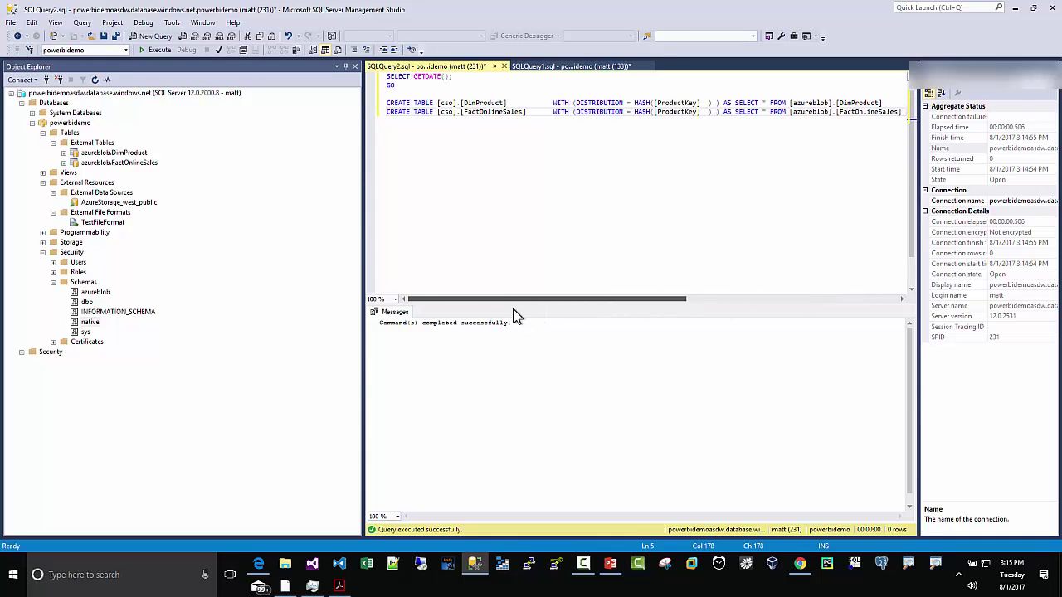
double_click(445, 103)
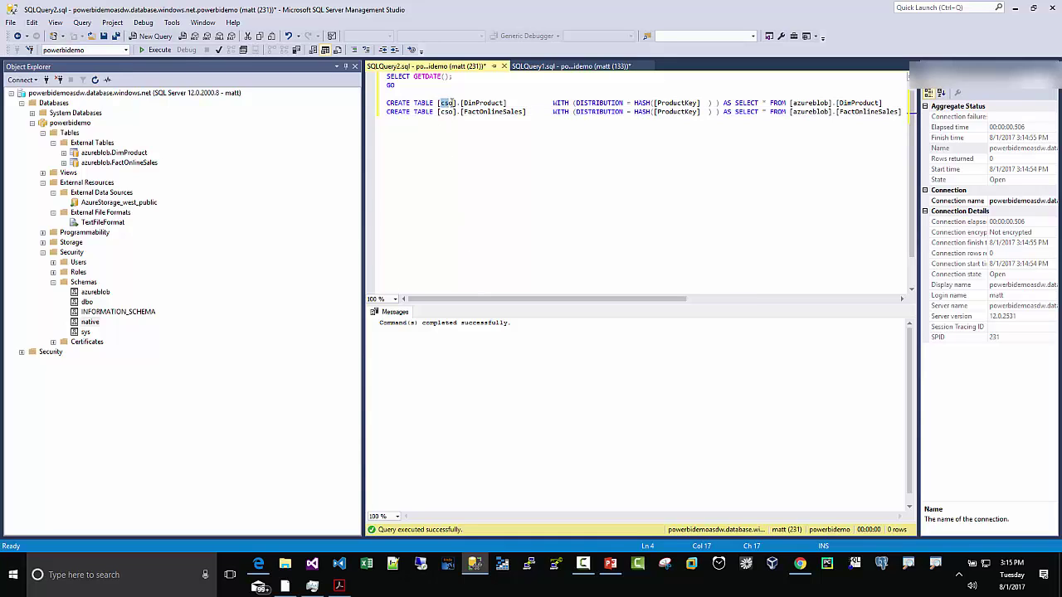
type("native")
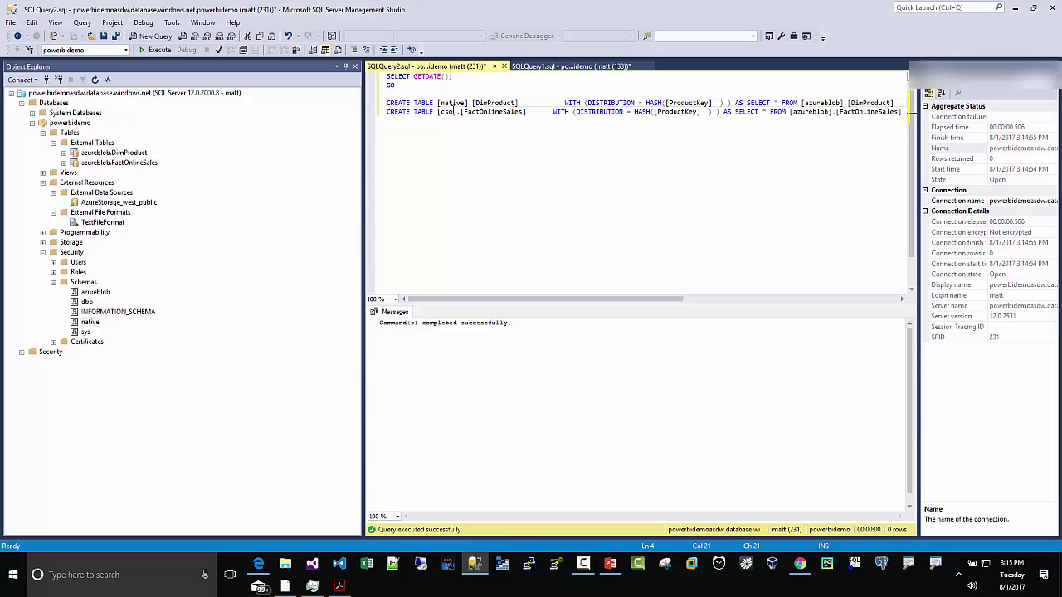
double_click(446, 111)
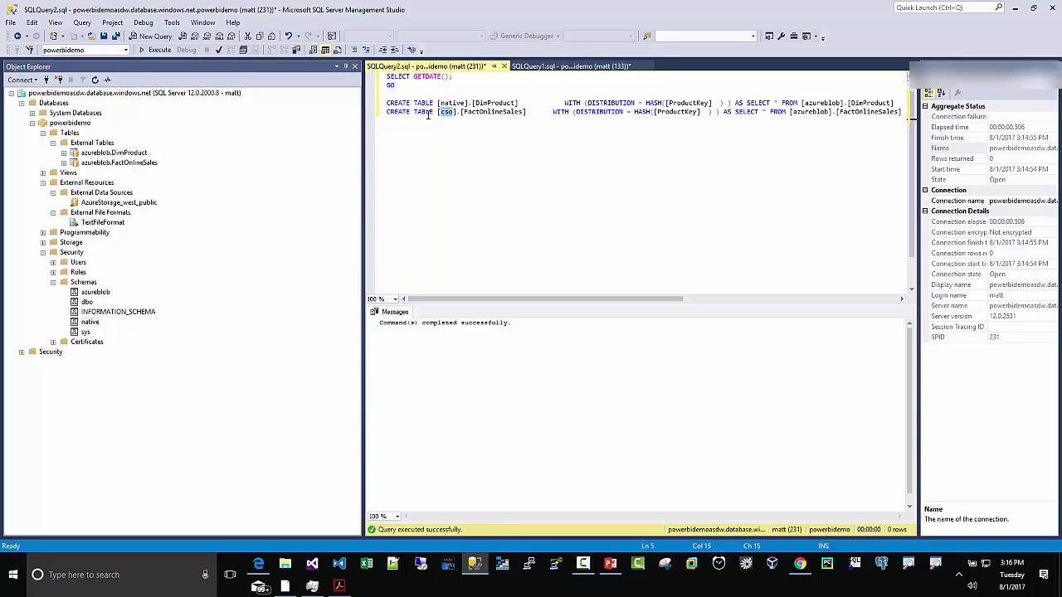
type("native")
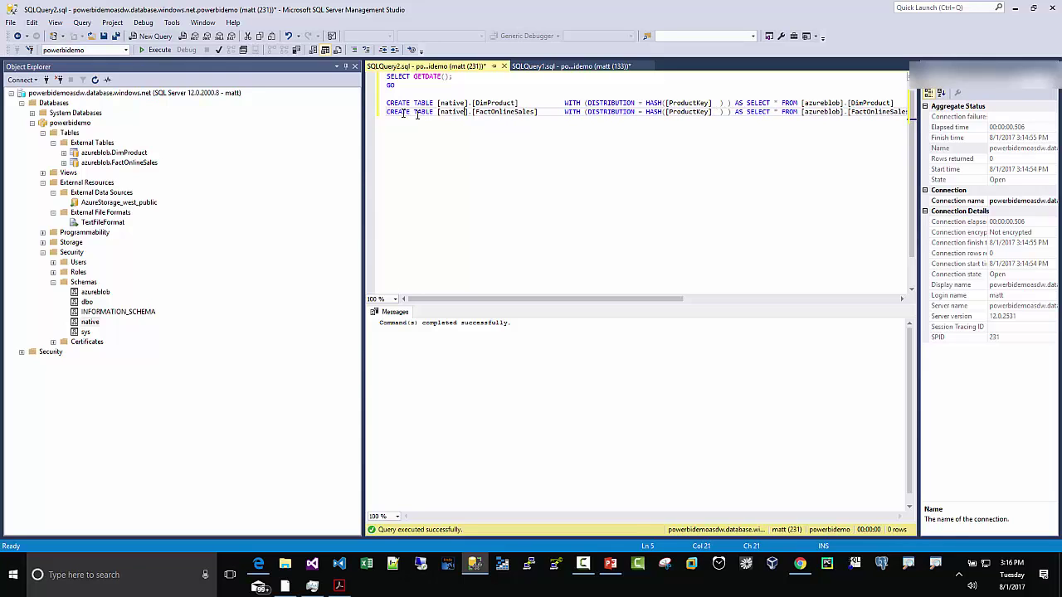
- Execute the CREATE TABLE AS SELECT script and refresh the Tables folder of powerbidemo
left_click(155, 50)
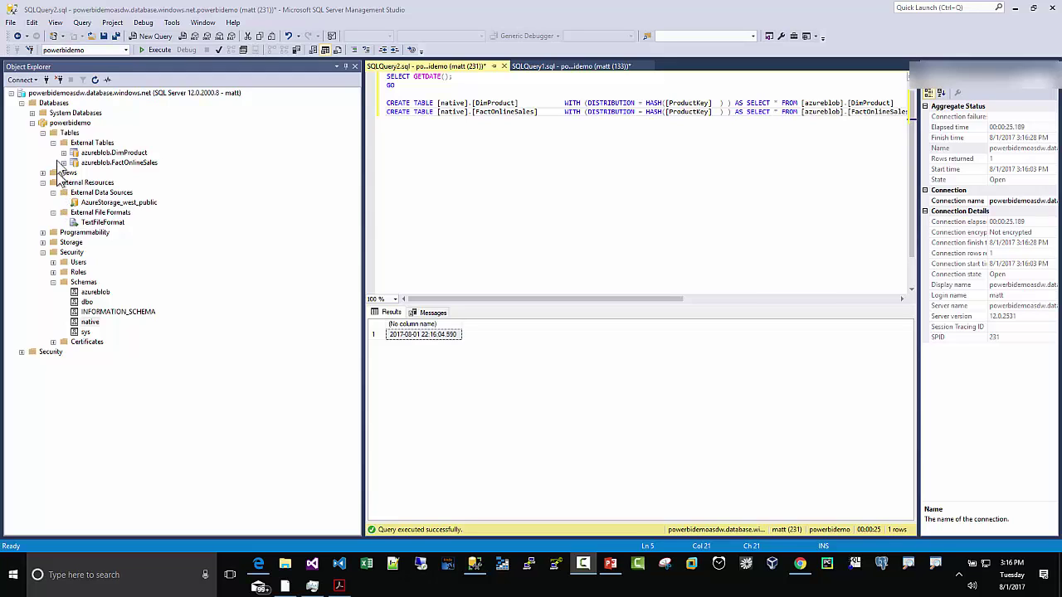
left_click(69, 133)
left_click(94, 79)
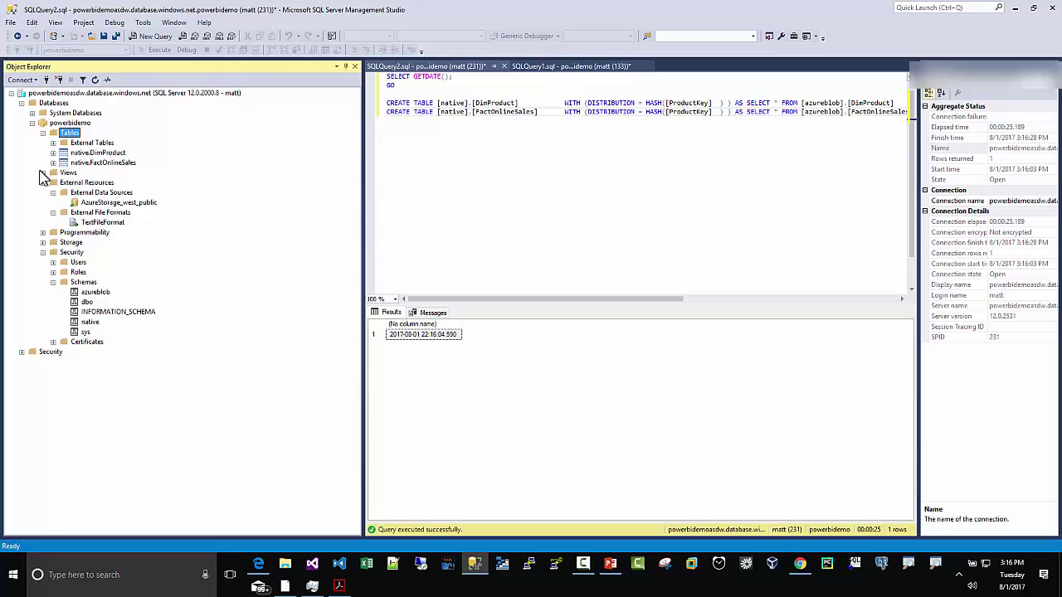
- Expand External Tables and compare the azureblob external tables with the native DimProduct and FactOnlineSales tables
left_click(99, 164)
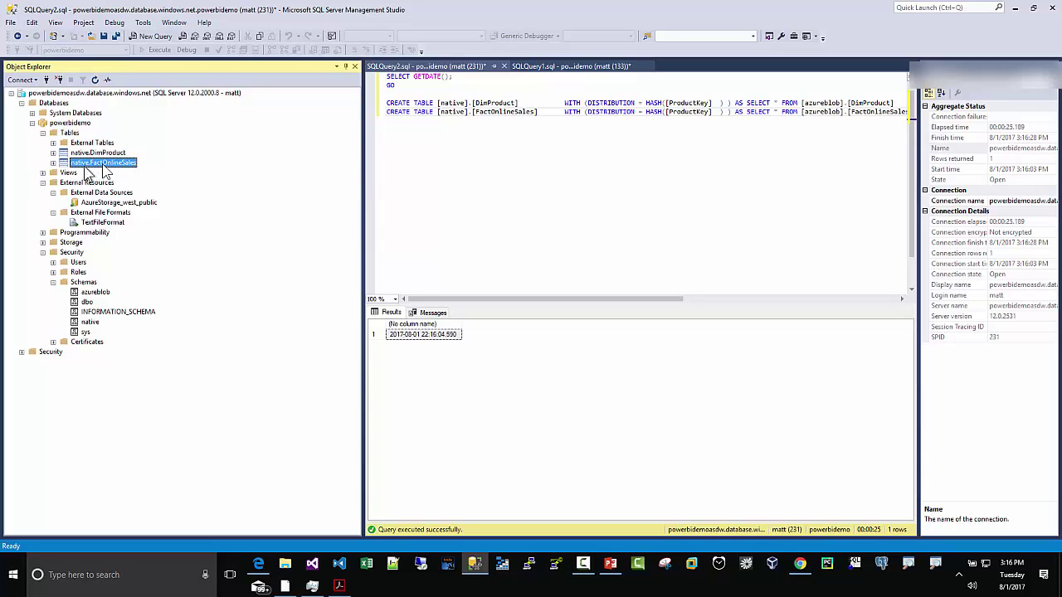
left_click(53, 143)
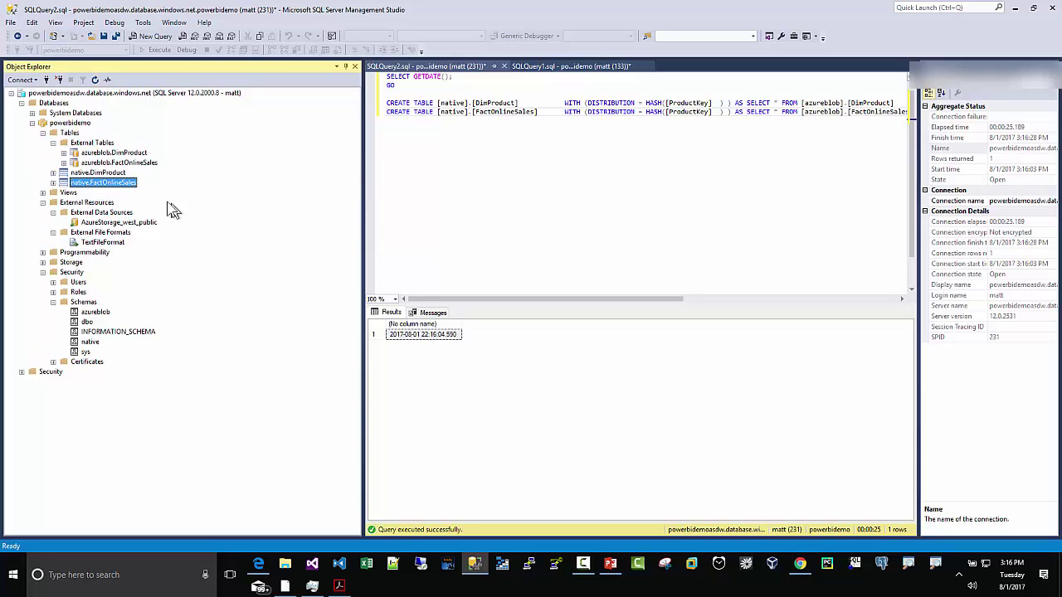
left_click(98, 154)
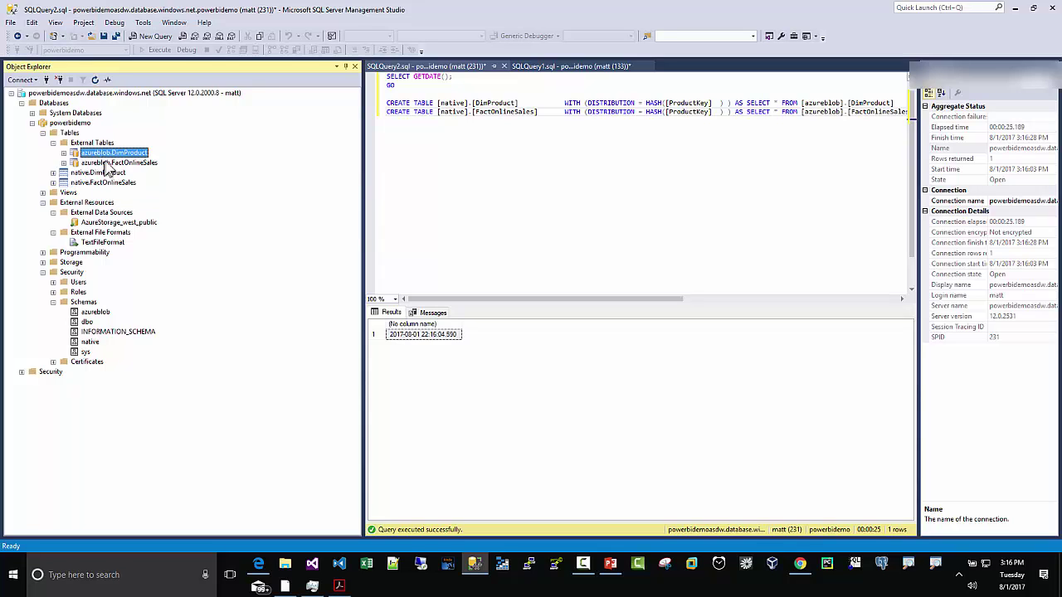
left_click(99, 163)
left_click(98, 173)
left_click(96, 182)
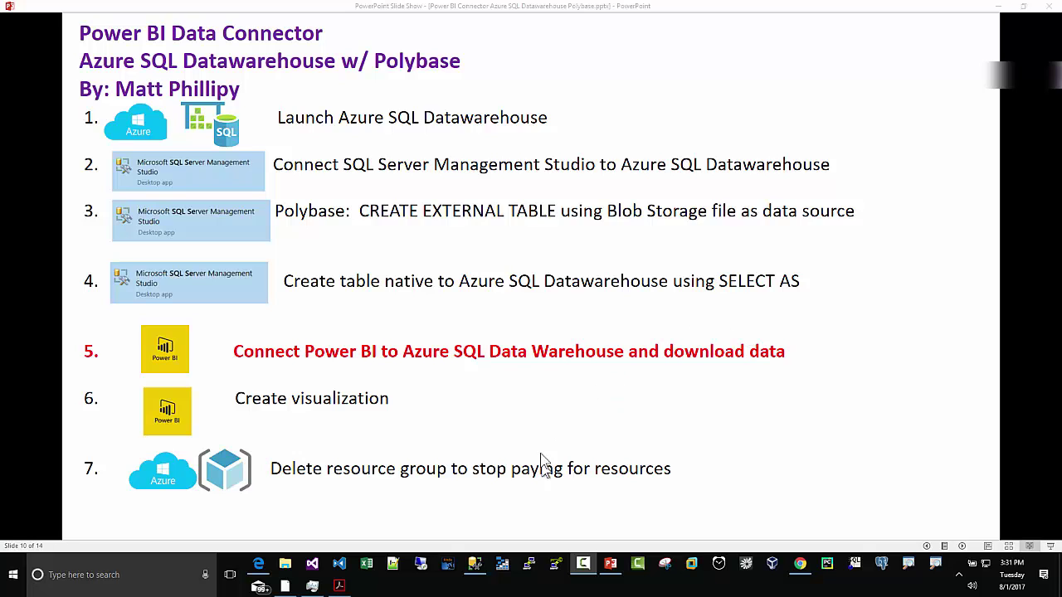
- Switch to the Azure portal in Edge, open the powerbidemo data warehouse from its resource group, and copy its server name
left_click(259, 565)
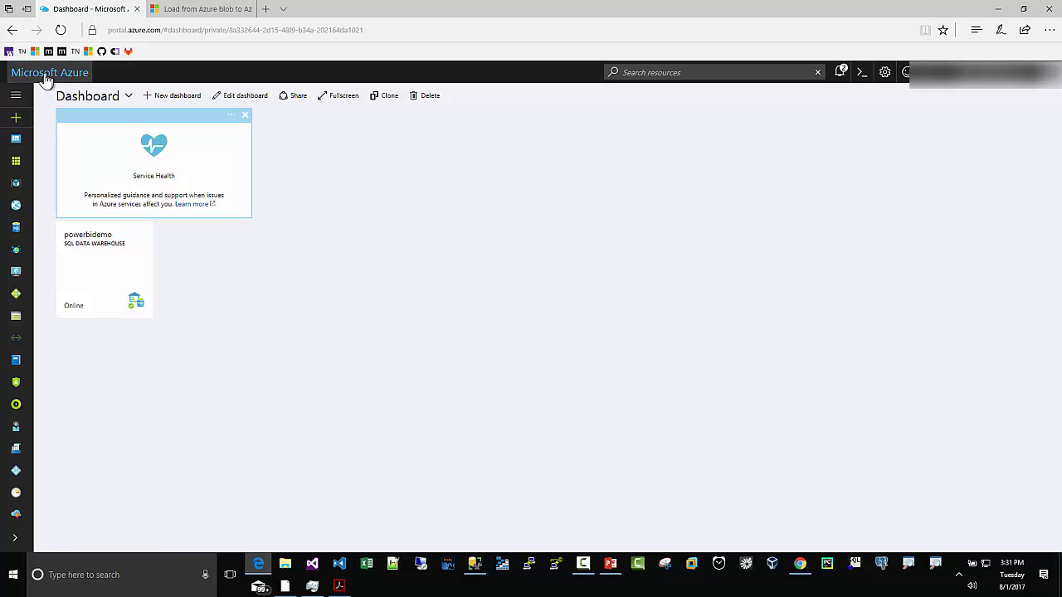
left_click(15, 184)
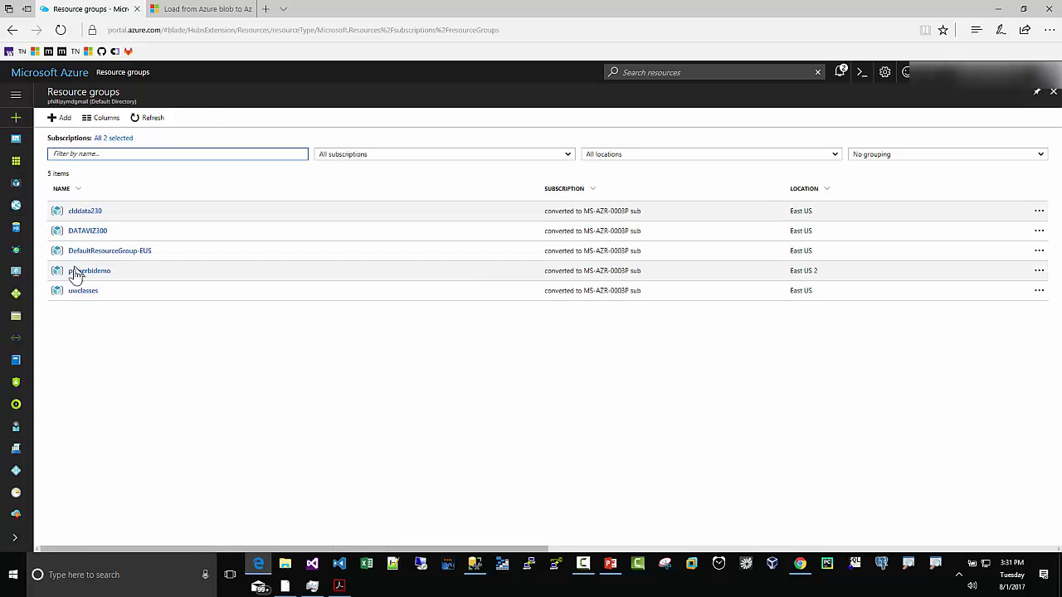
left_click(76, 275)
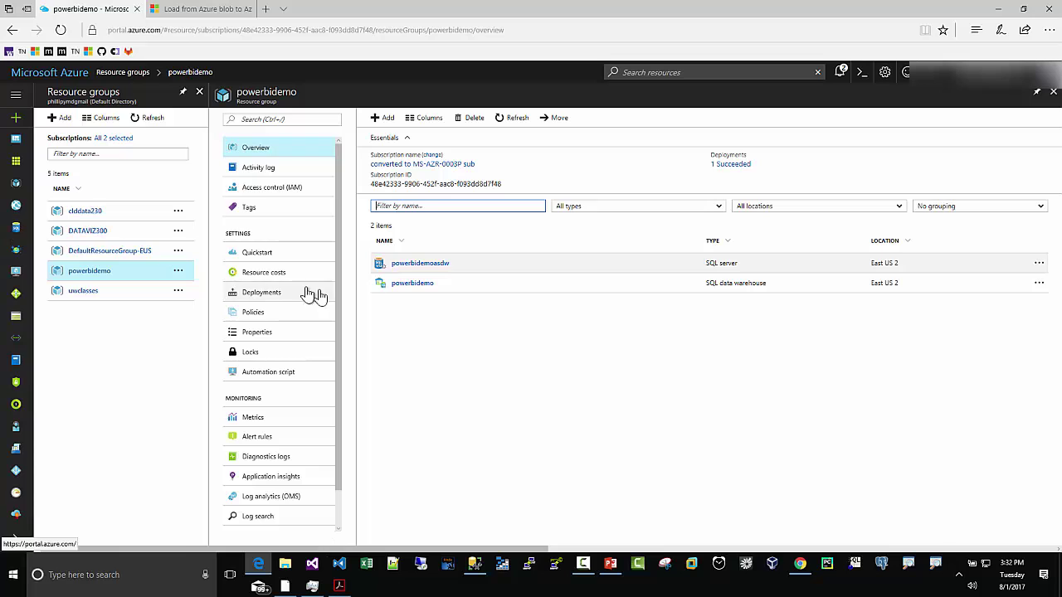
left_click(415, 284)
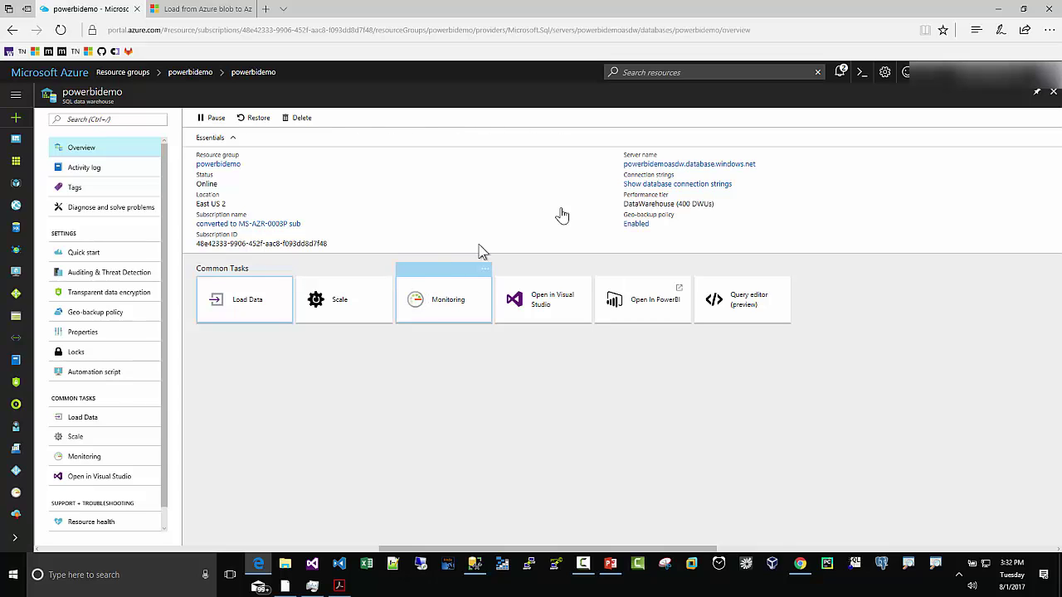
mouse_move(948, 172)
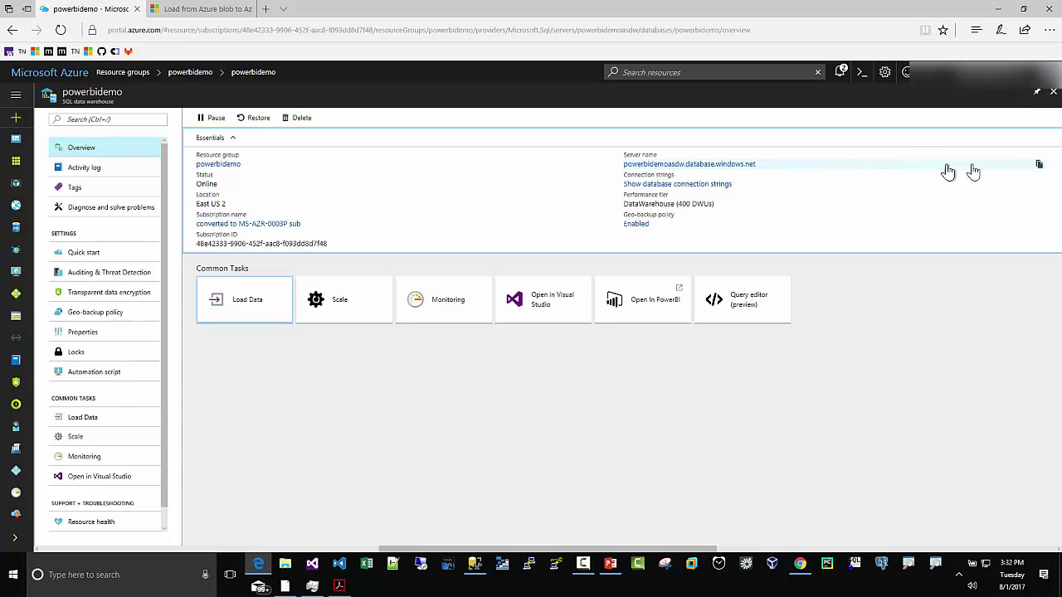
left_click(1039, 165)
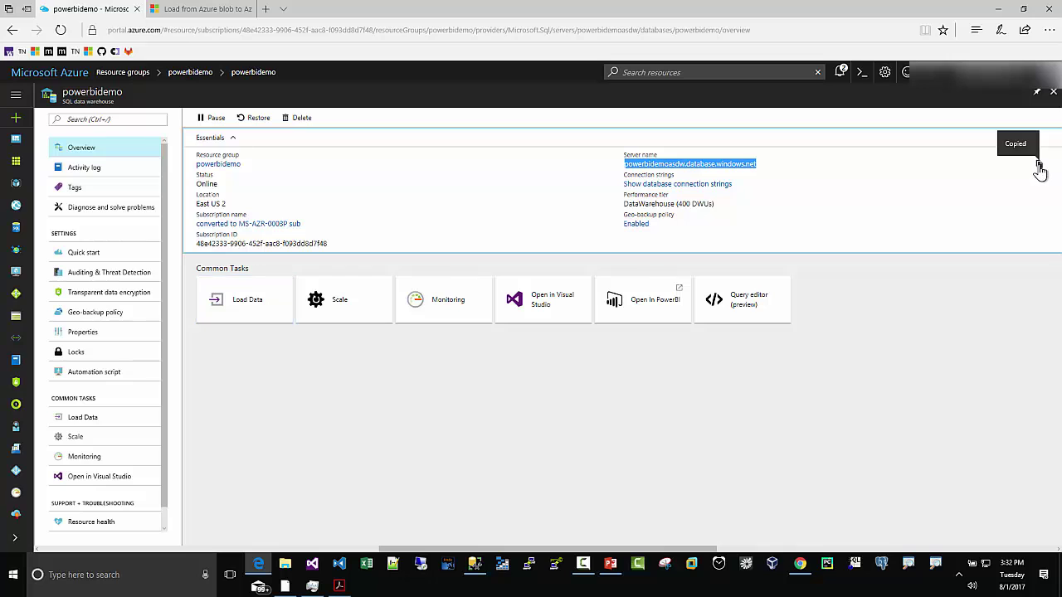
- Switch to Power BI Desktop and check its version information
left_click(285, 587)
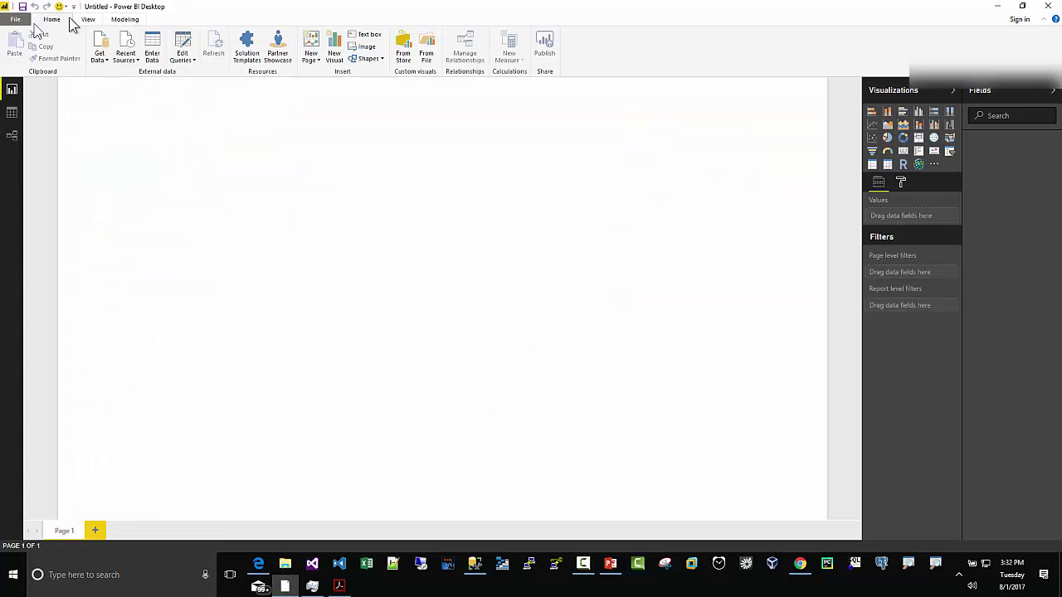
left_click(10, 18)
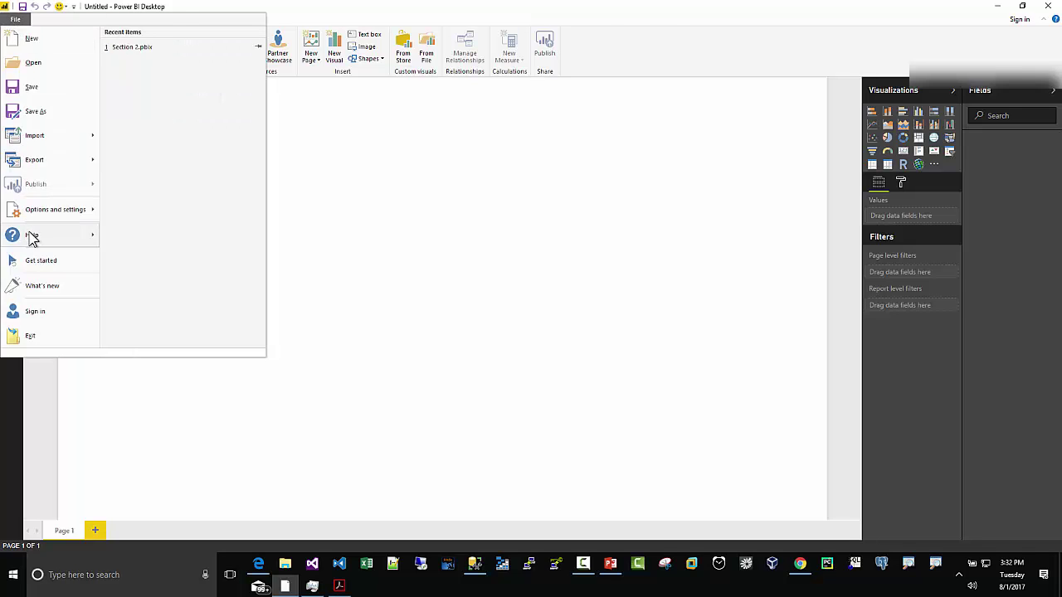
mouse_move(34, 238)
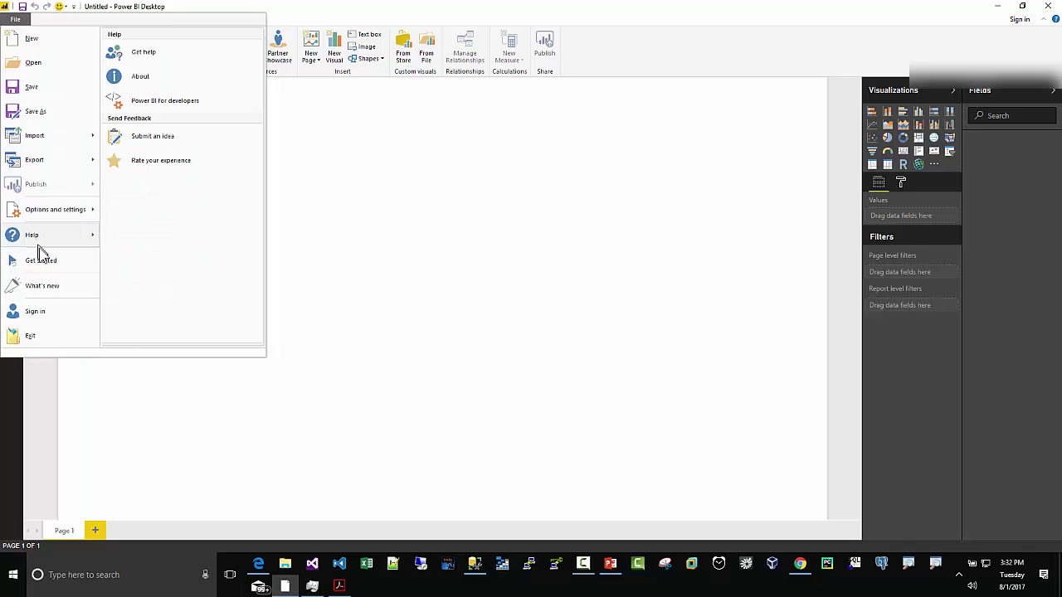
left_click(122, 76)
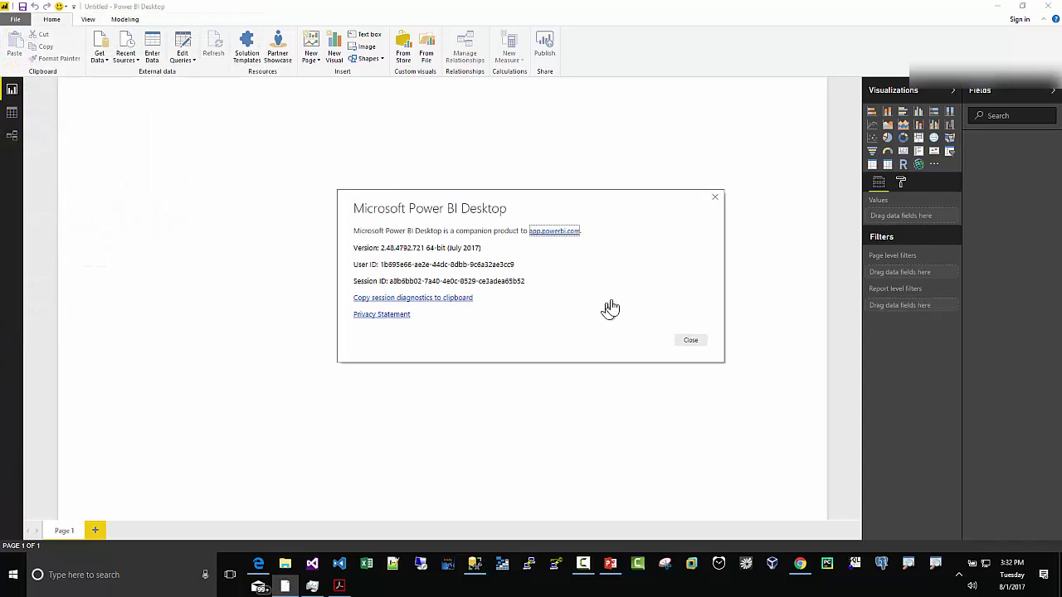
left_click(689, 344)
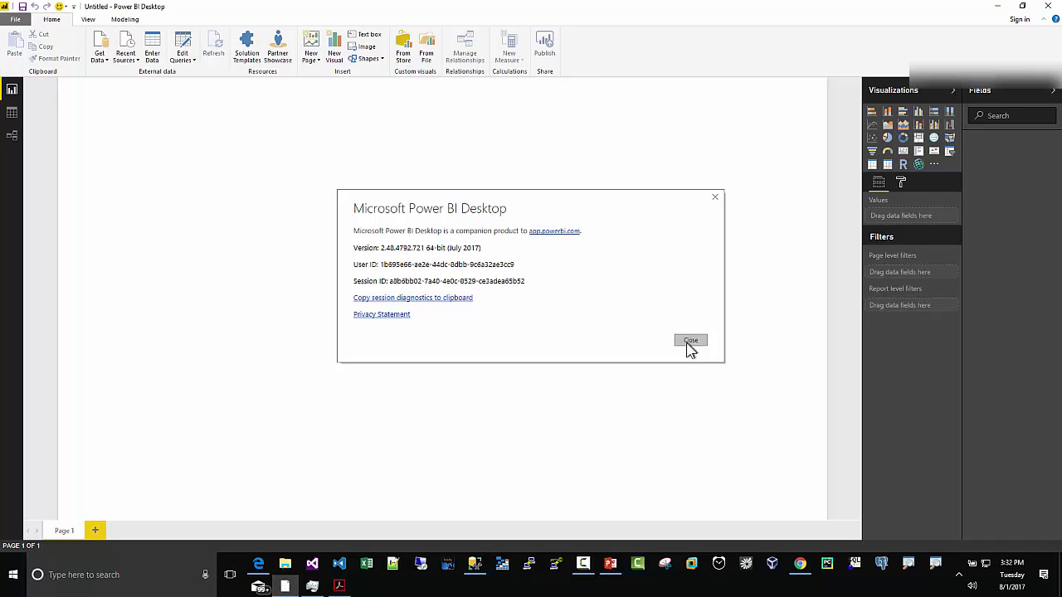
- Start a new data connection using the Azure SQL Data Warehouse connector
left_click(103, 56)
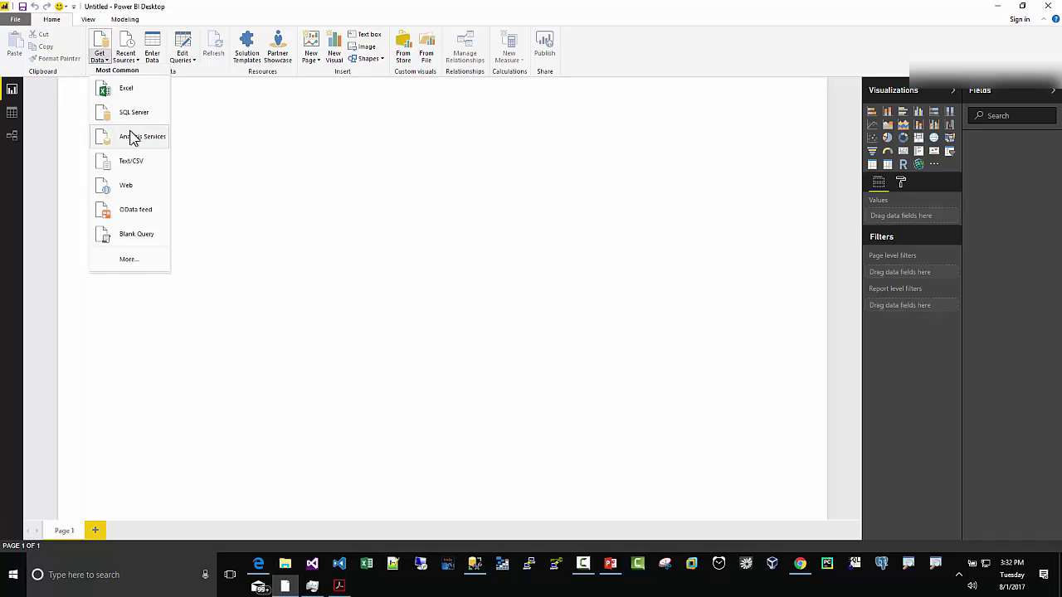
left_click(139, 262)
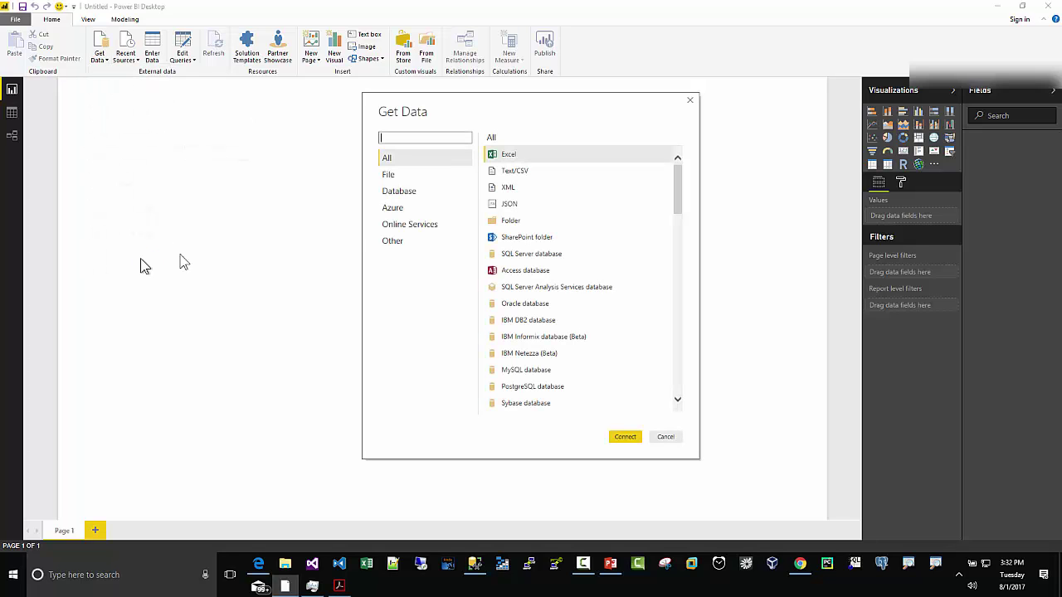
left_click(396, 209)
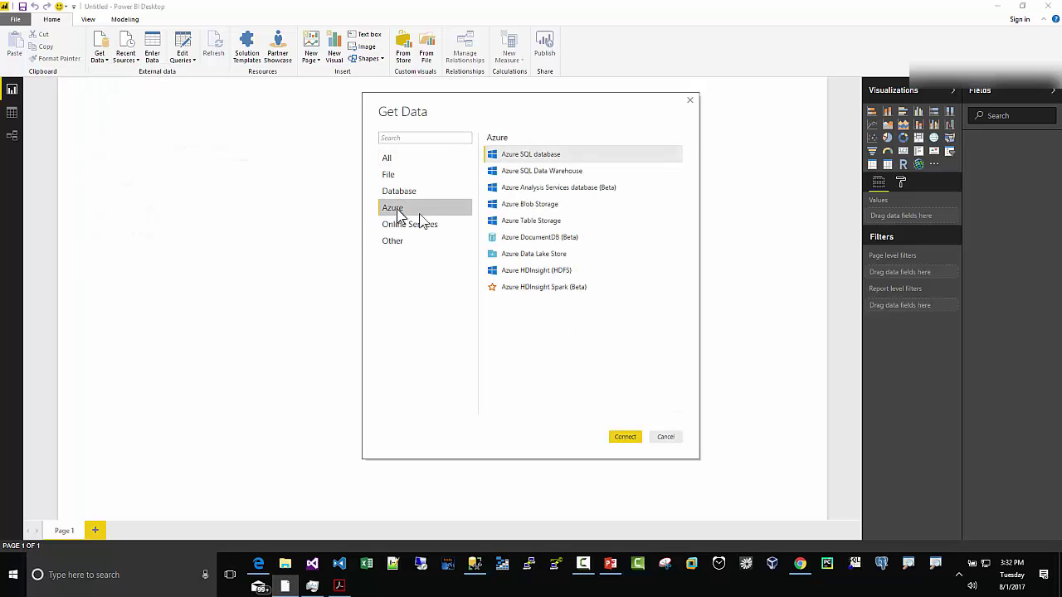
left_click(517, 172)
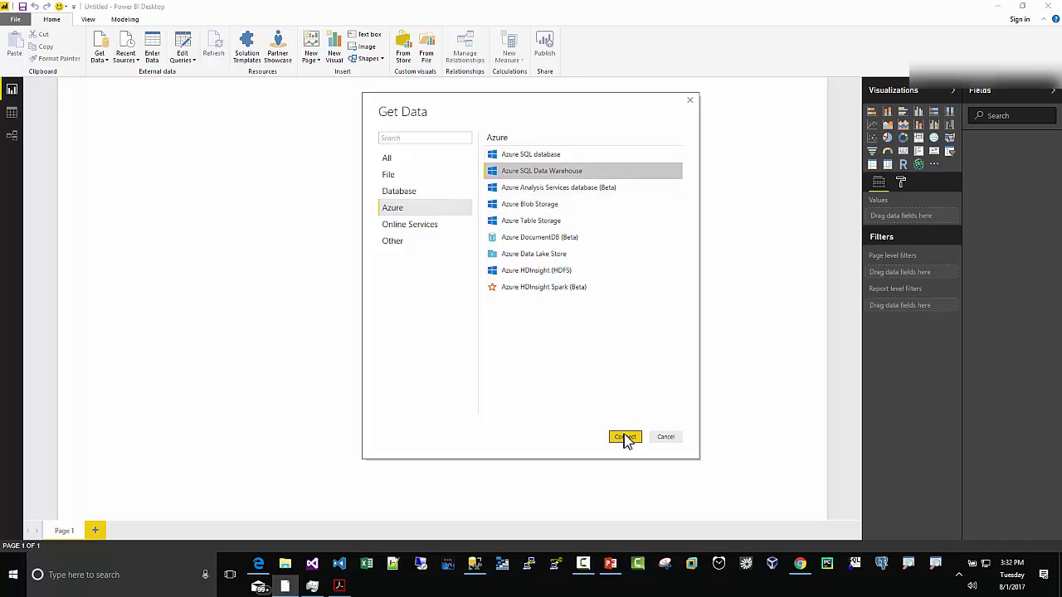
left_click(626, 437)
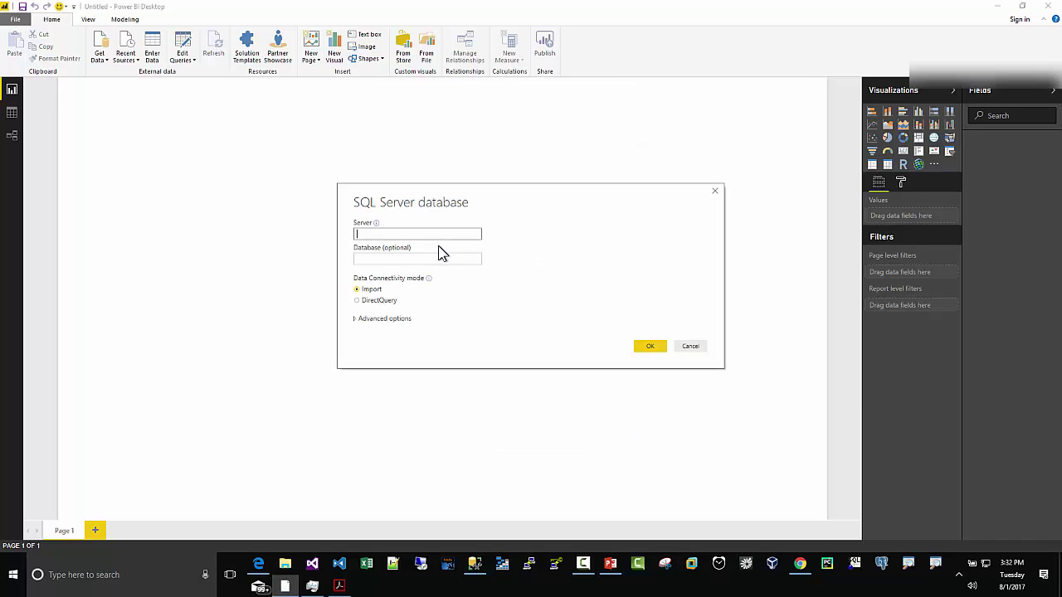
- Paste powerbidemoasdw.database.windows.net as the server, review the advanced options, and continue in Import mode without a database name
right_click(377, 234)
left_click(402, 281)
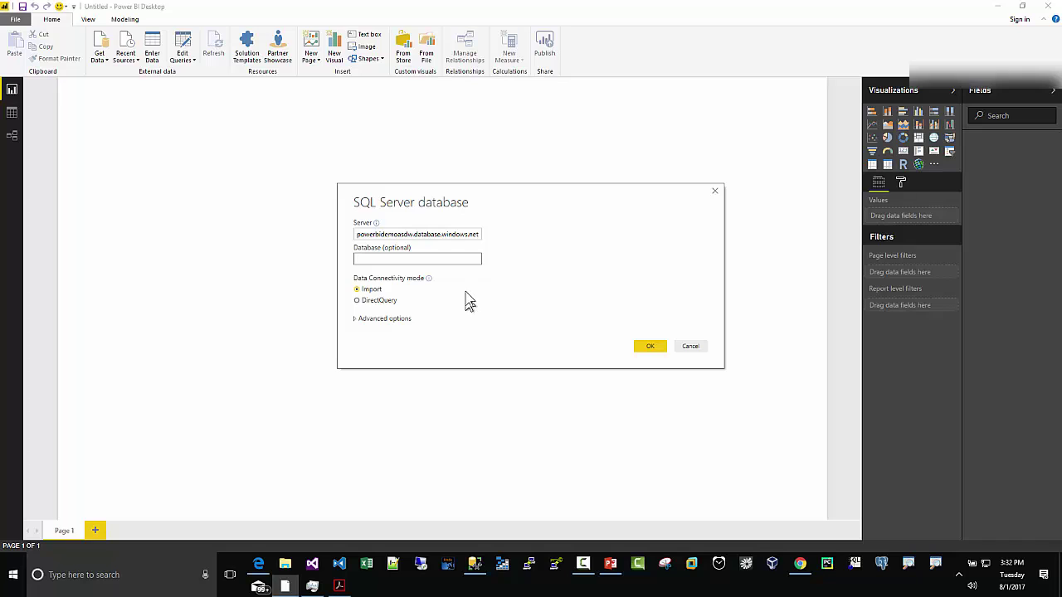
left_click(355, 321)
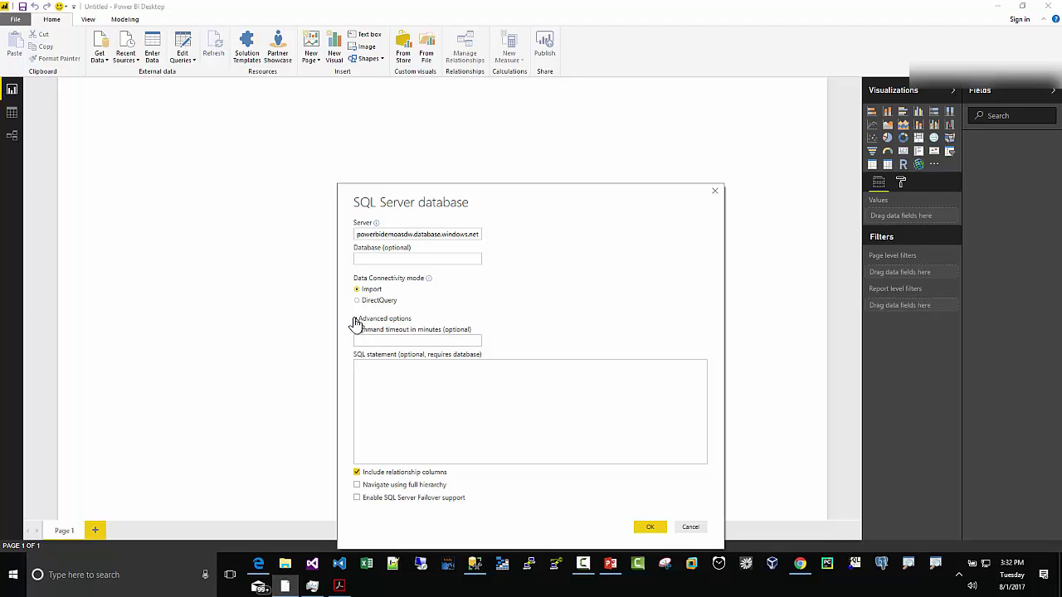
left_click(355, 320)
left_click(649, 347)
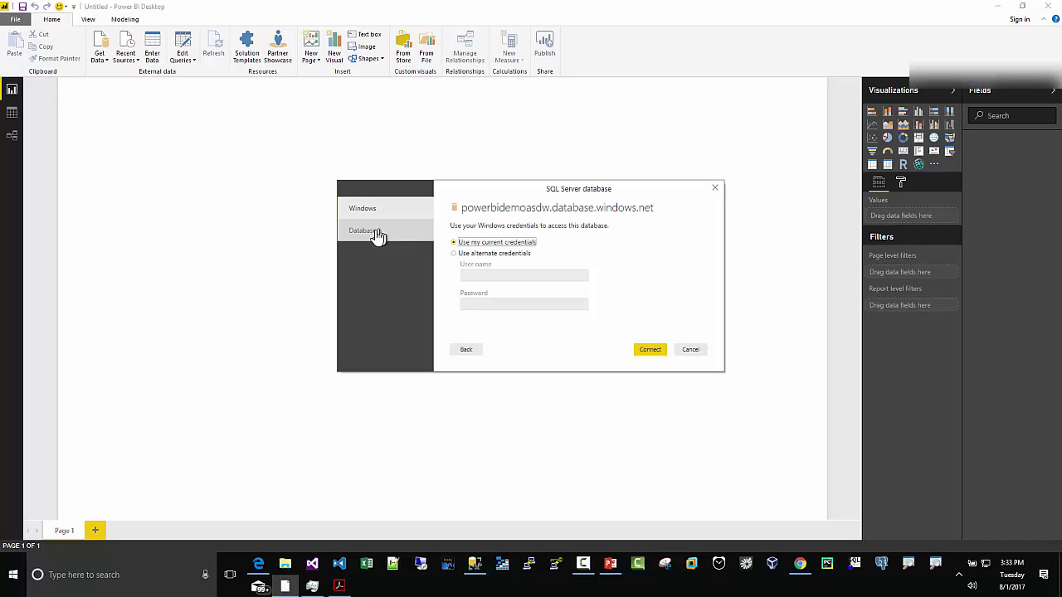
- Connect to the server with database authentication, entering the login's user name and password
left_click(363, 237)
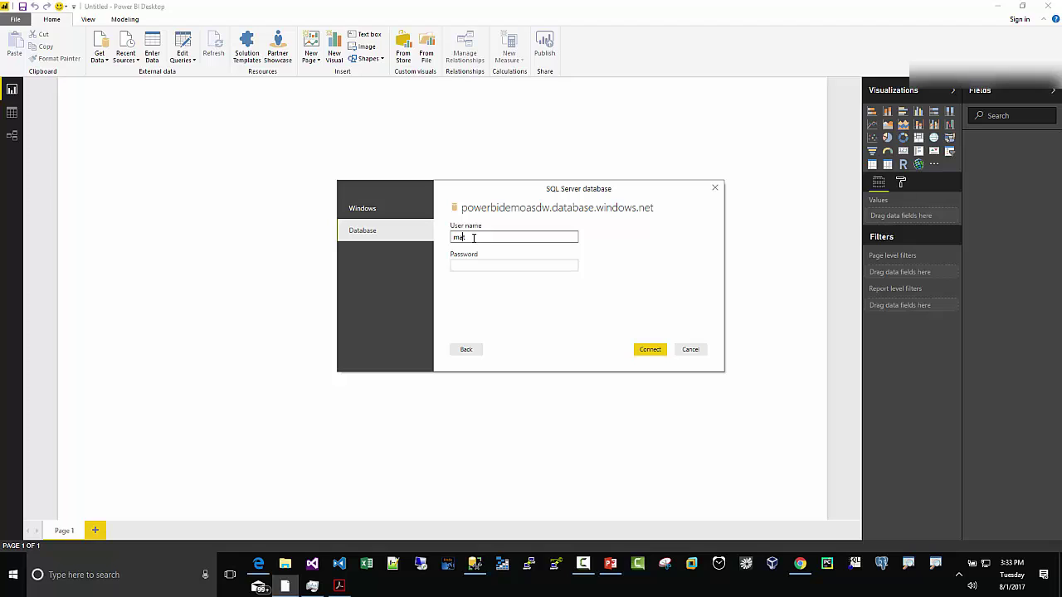
left_click(473, 238)
type("matt")
key("Tab")
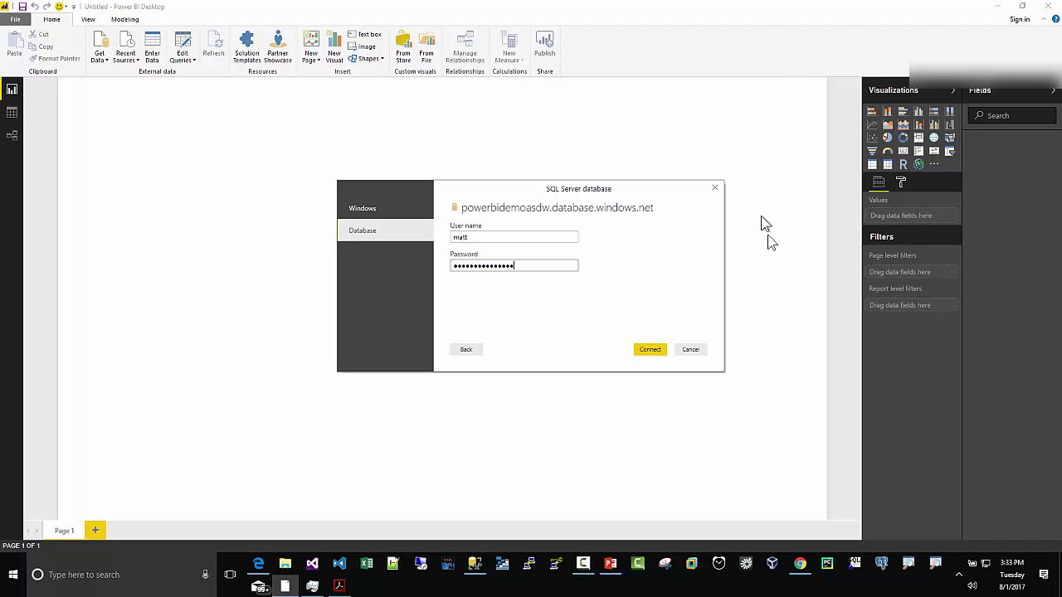
left_click(645, 349)
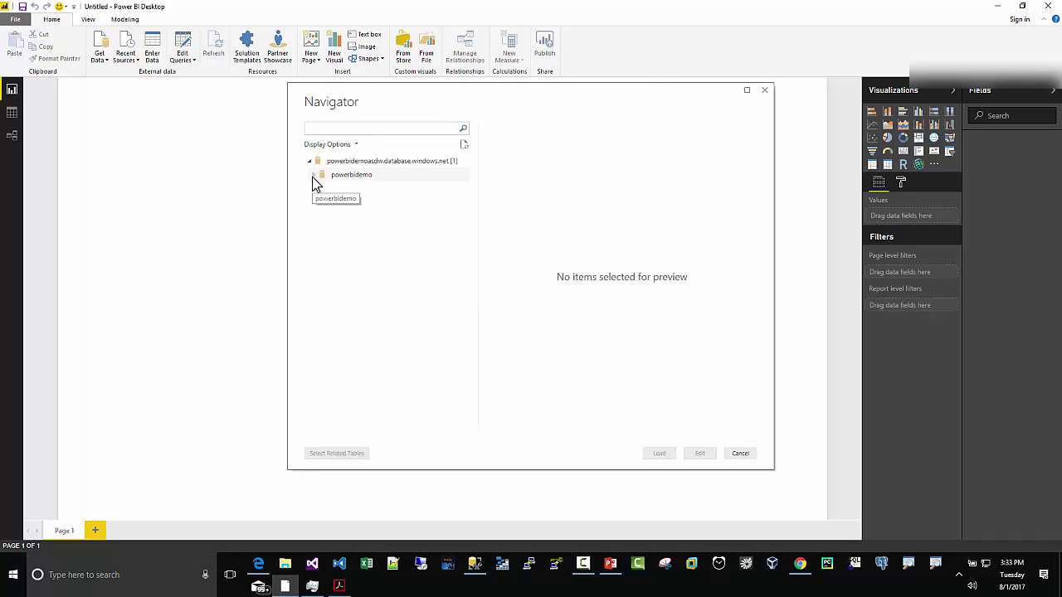
- Select the azureblob.FactOnlineSales and azureblob.DimProduct tables of the powerbidemo database and load them
left_click(314, 176)
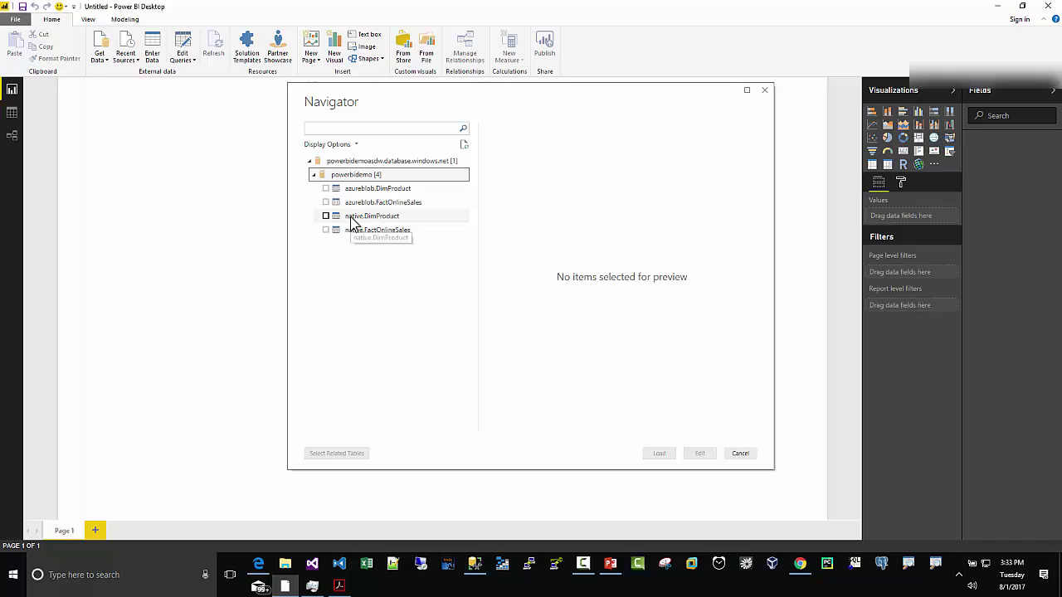
left_click(325, 202)
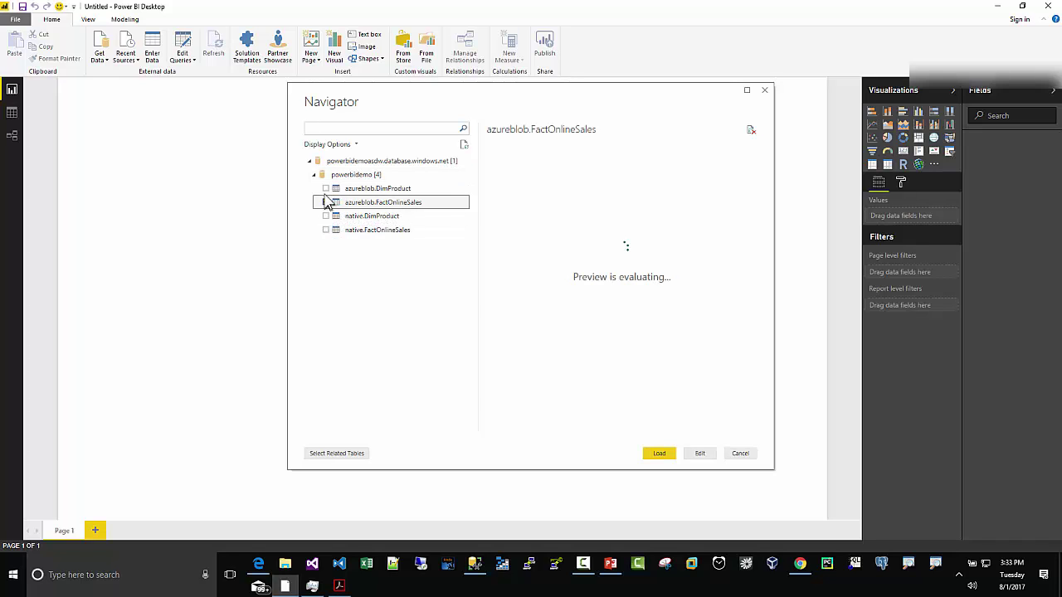
left_click(325, 188)
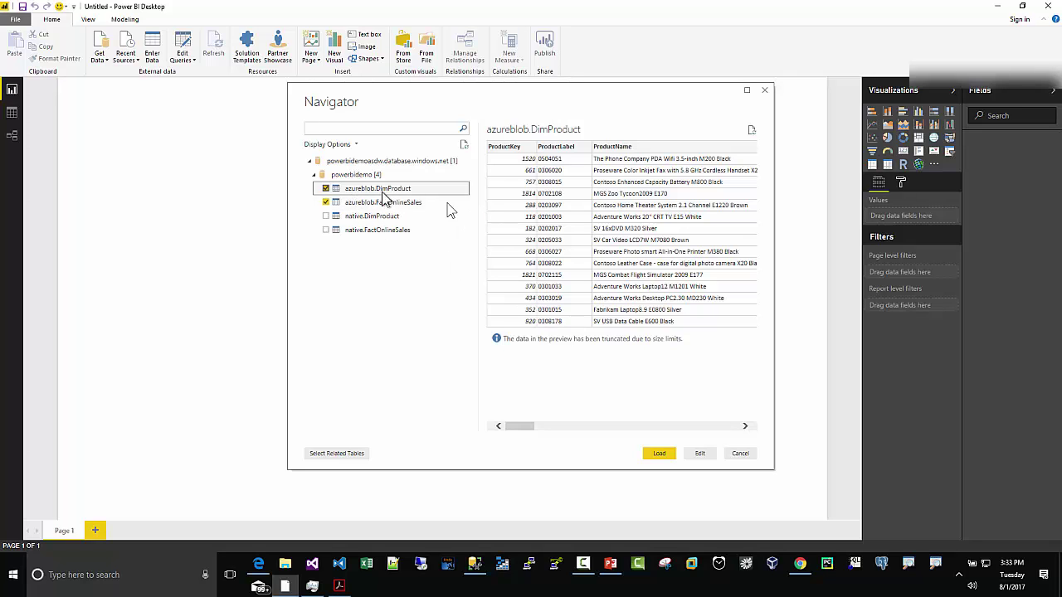
left_click(656, 454)
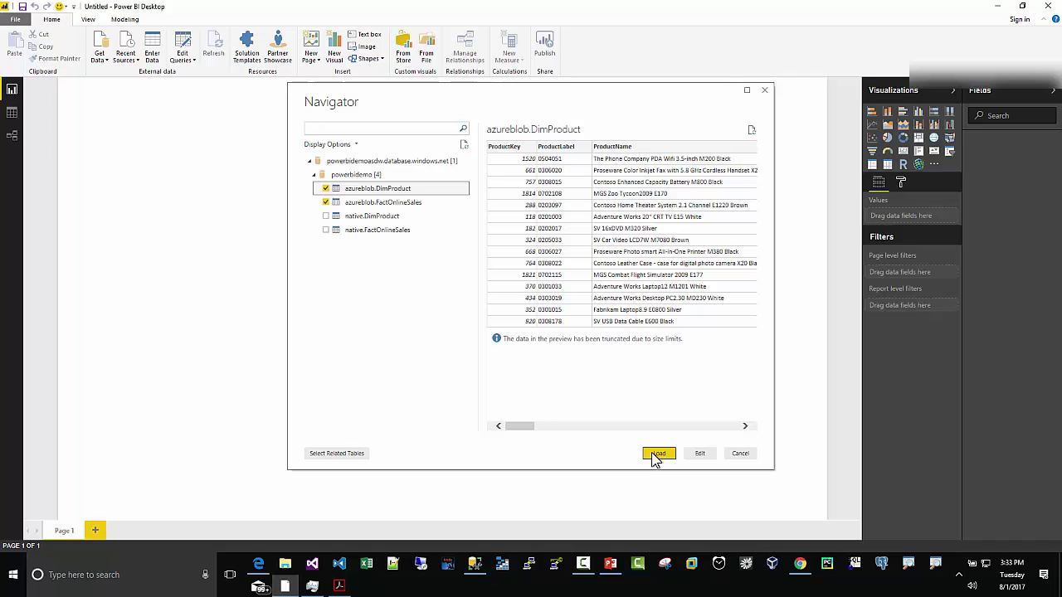
- Open Alarms & Clock, reset its stopwatch, and restart it to time the data load
left_click(124, 575)
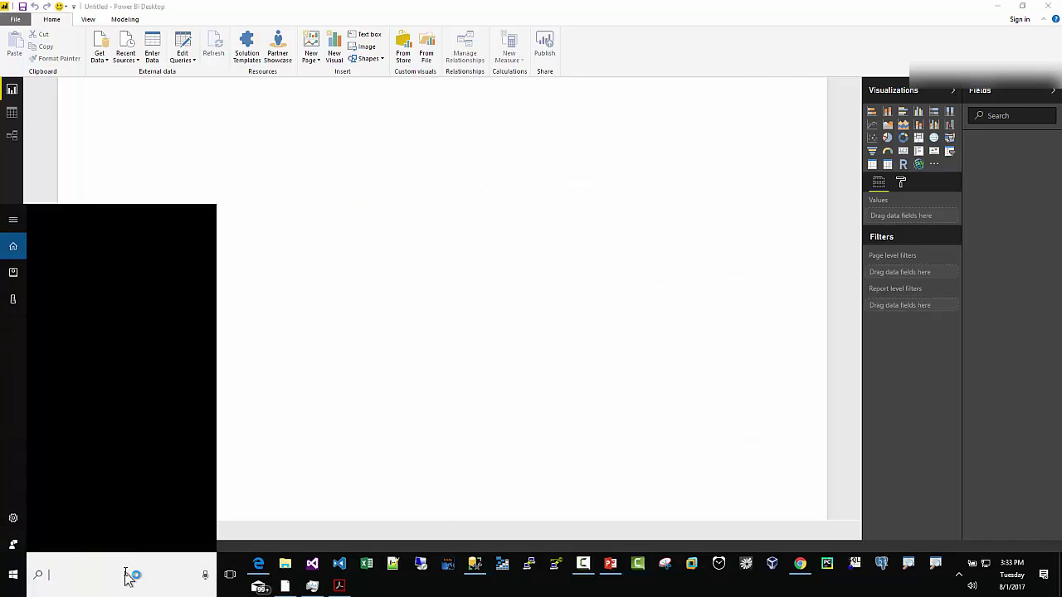
type("d")
type("lock")
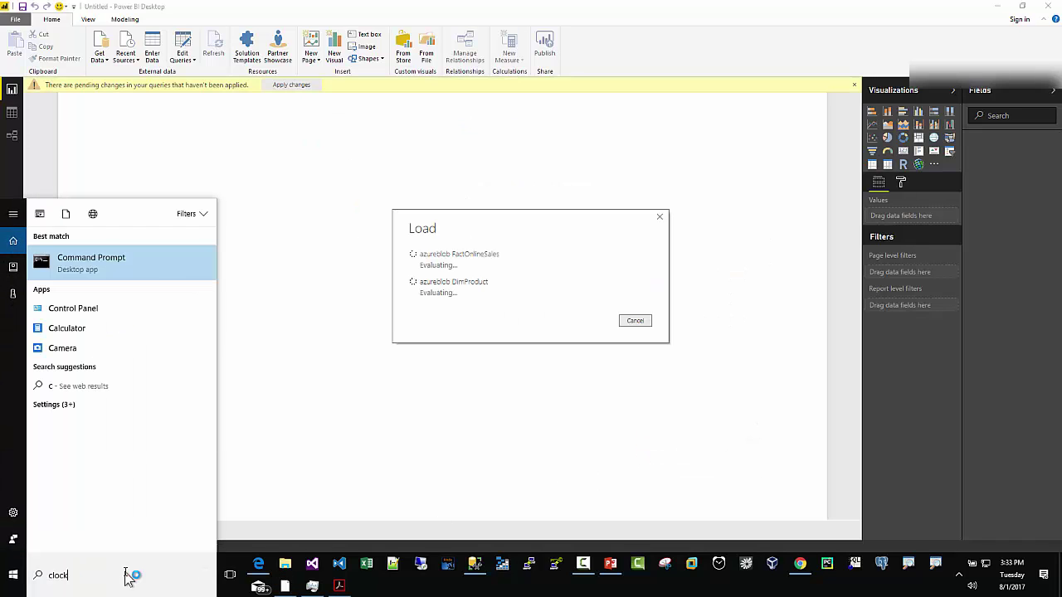
left_click(83, 259)
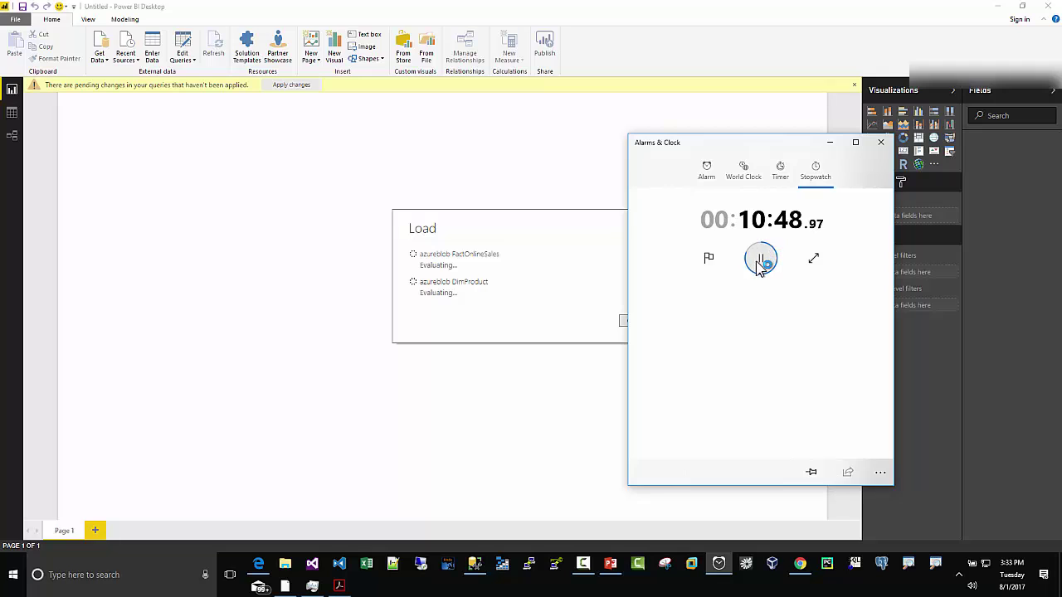
left_click(754, 260)
left_click(706, 262)
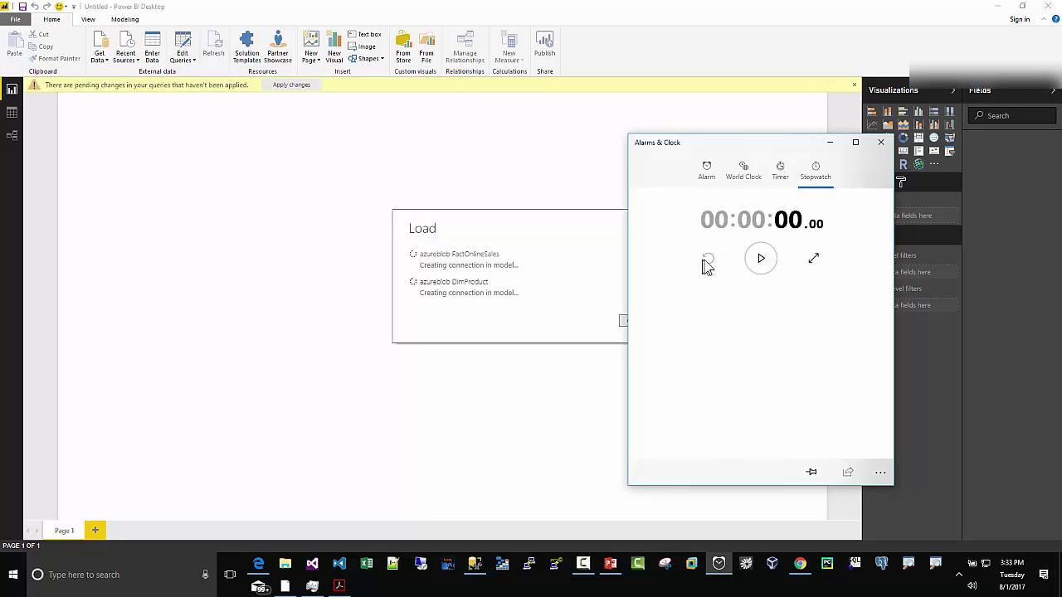
left_click(761, 260)
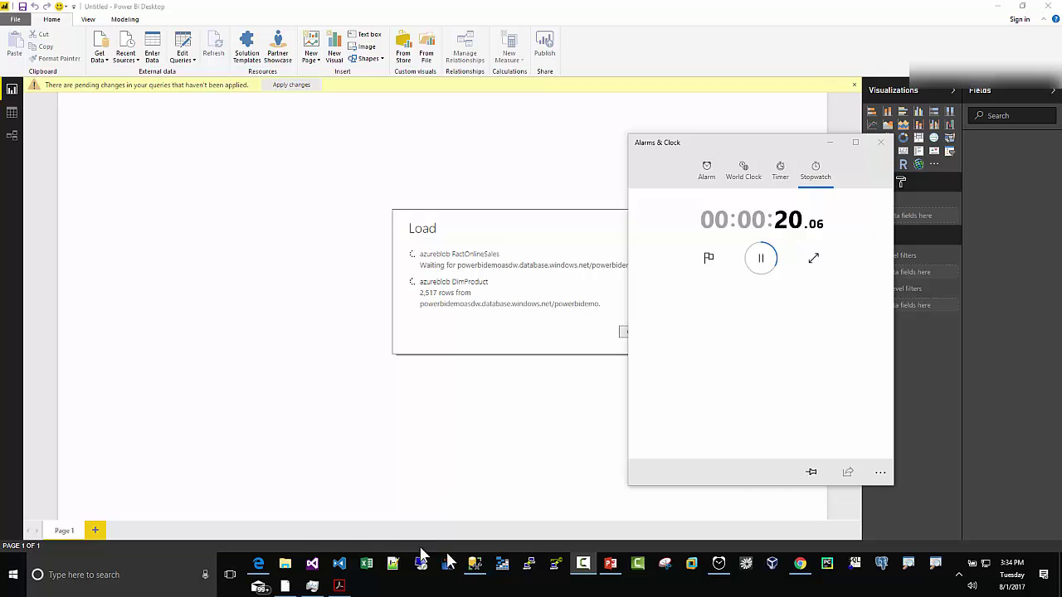
- Switch to SQL Server Management Studio, change the count query's schema to azureblob, and execute it on FactOnlineSales
left_click(478, 569)
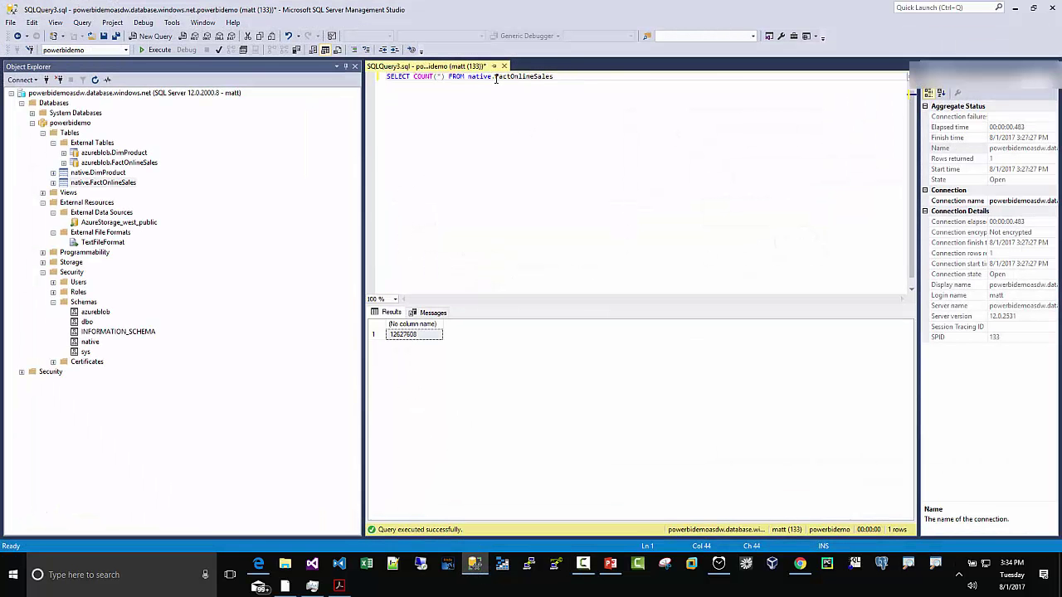
left_click_drag(469, 77, 486, 76)
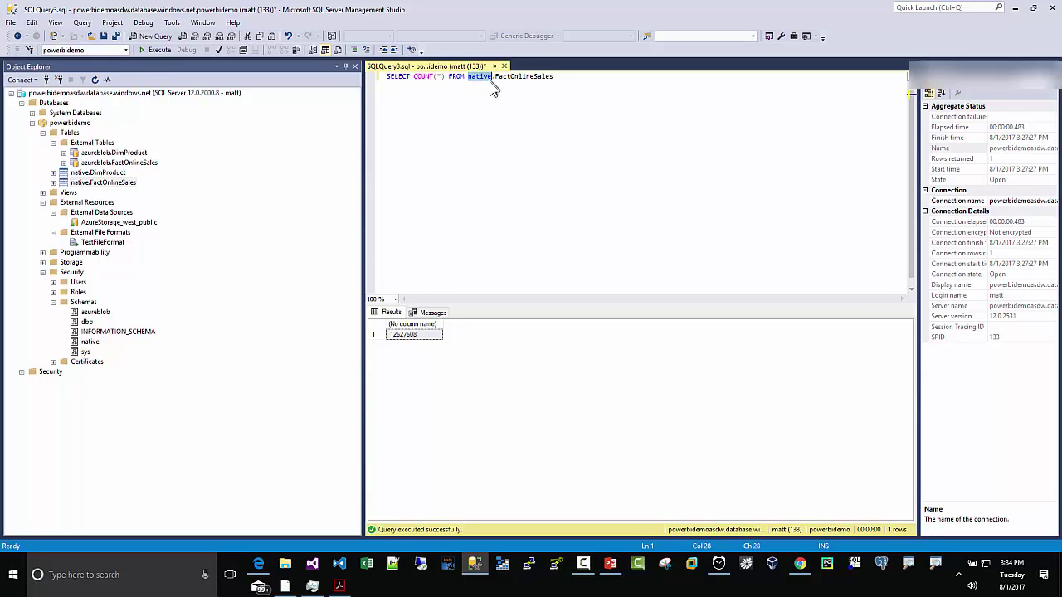
type("azureblob")
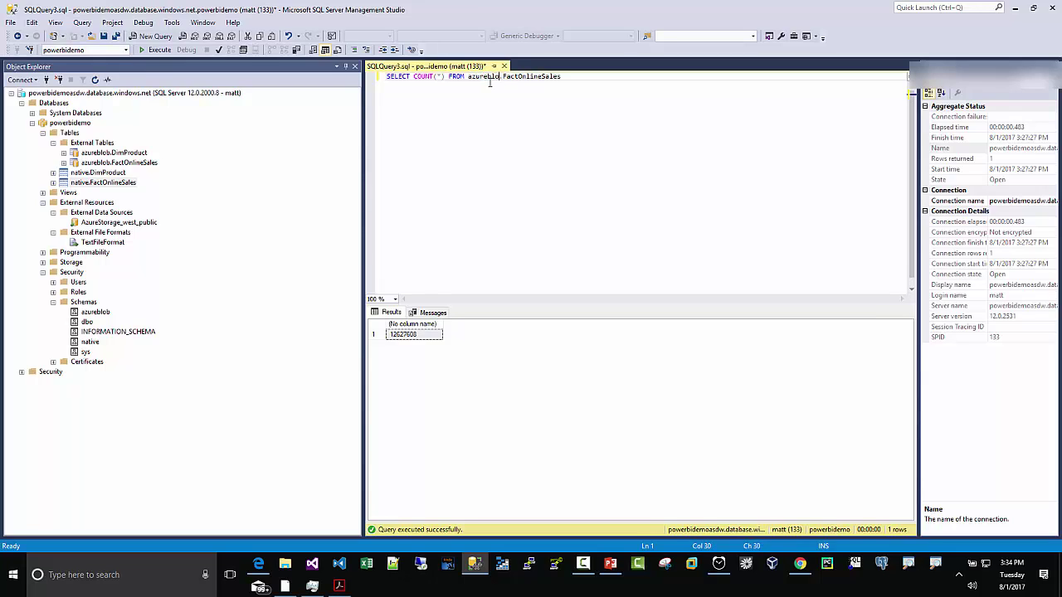
left_click(157, 50)
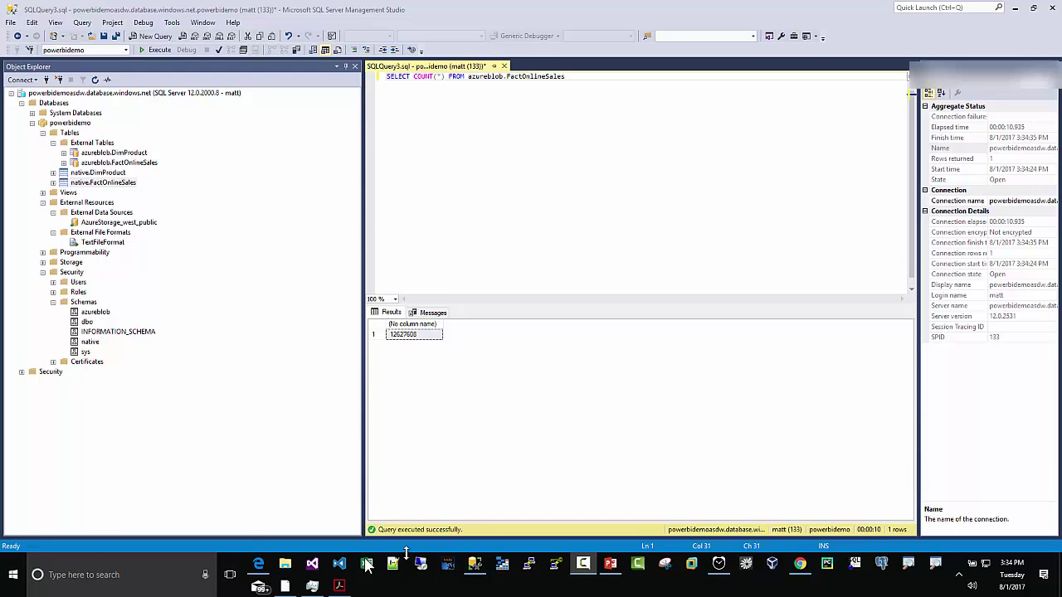
- Return to Power BI Desktop to check the load progress, and stop the Alarms & Clock stopwatch once both tables are loaded
left_click(286, 587)
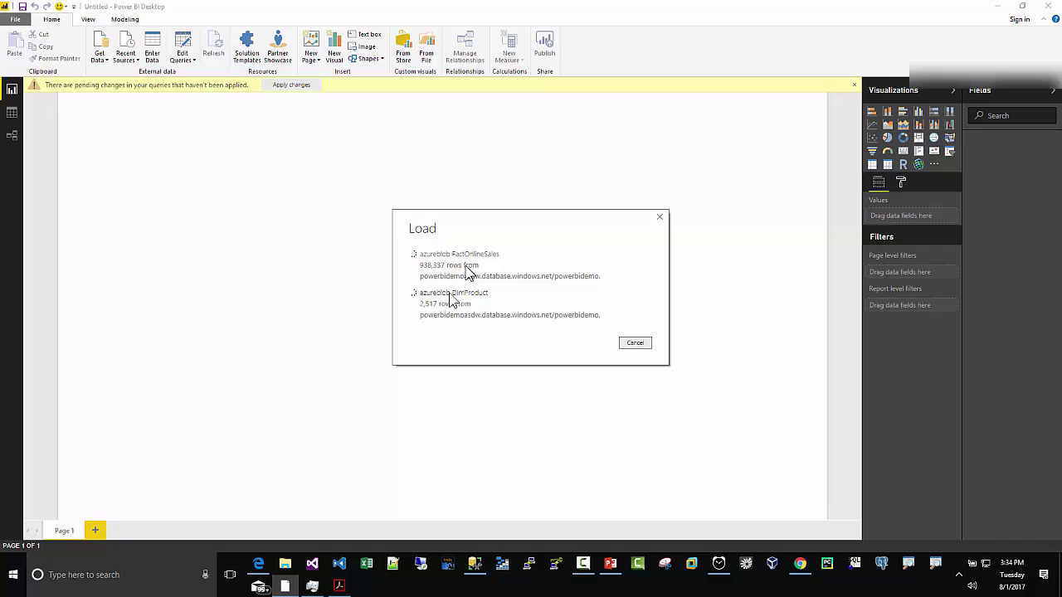
left_click(155, 574)
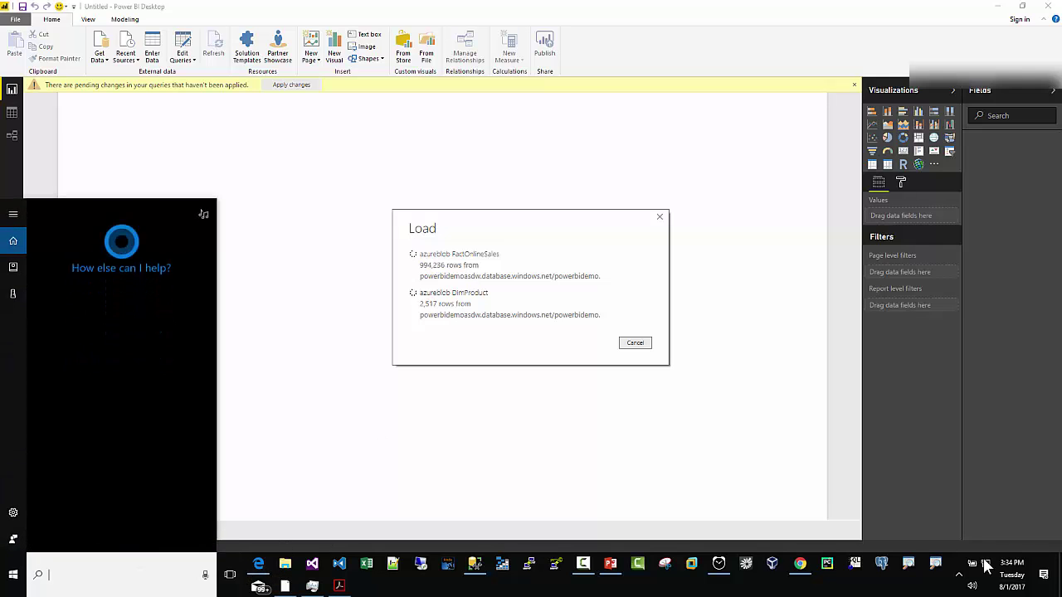
type("clock")
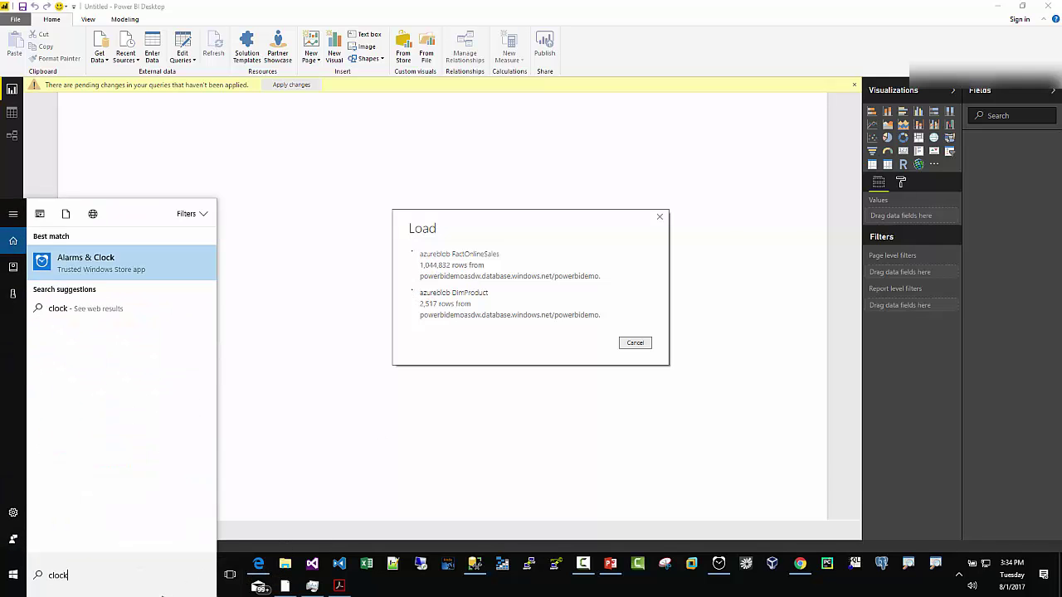
key("Return")
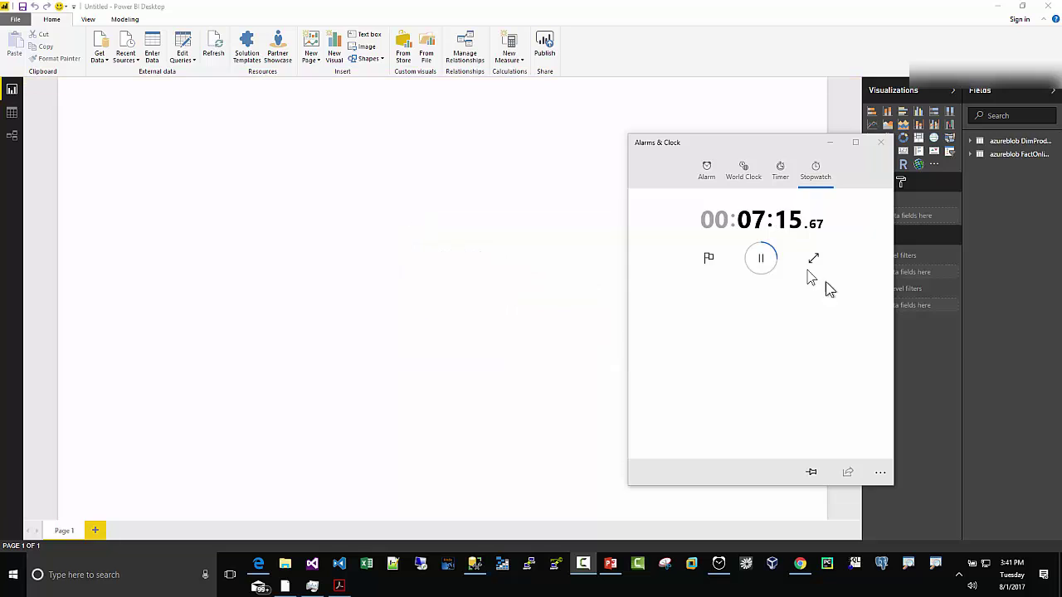
left_click(762, 259)
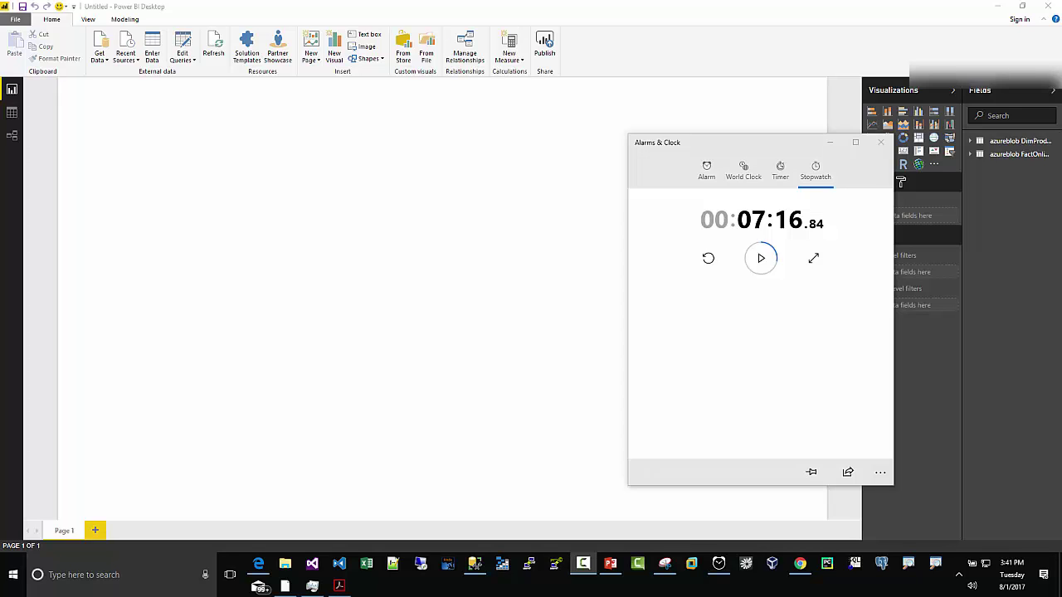
- Start a new data import with the Azure SQL Data Warehouse connector
left_click(98, 56)
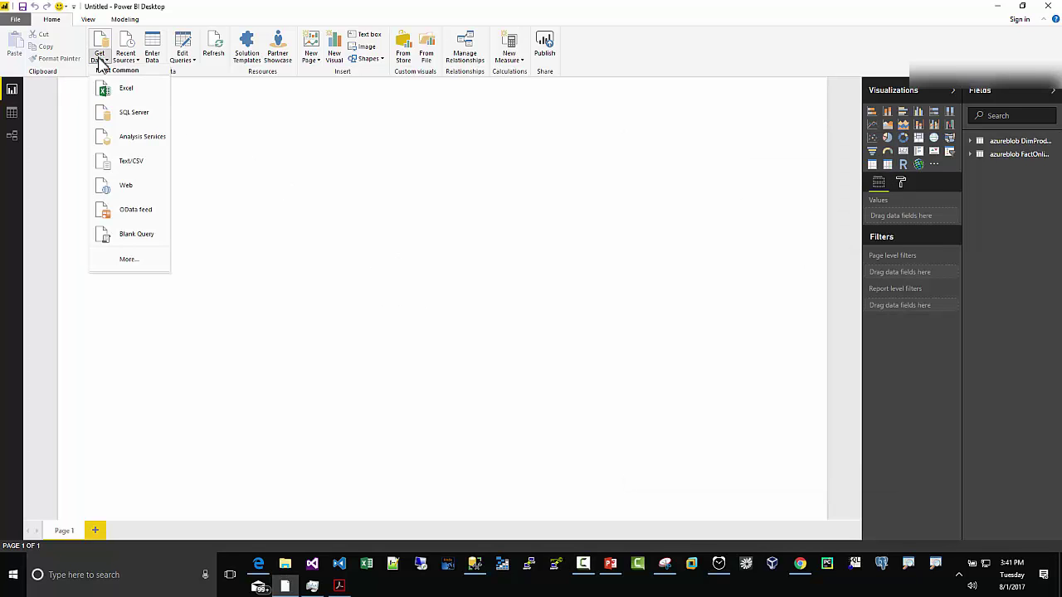
left_click(128, 258)
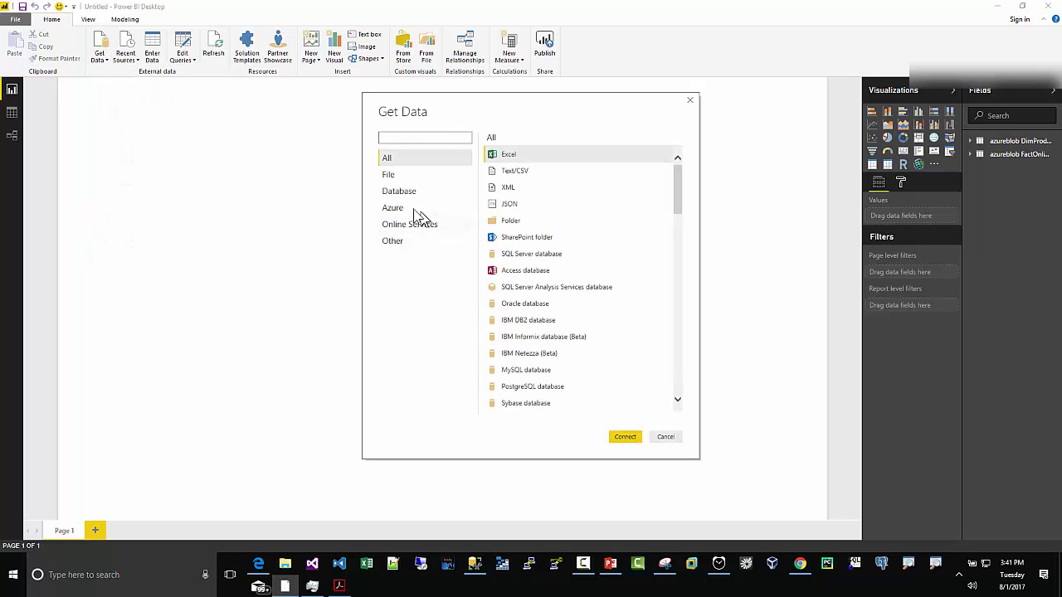
left_click(406, 209)
left_click(525, 172)
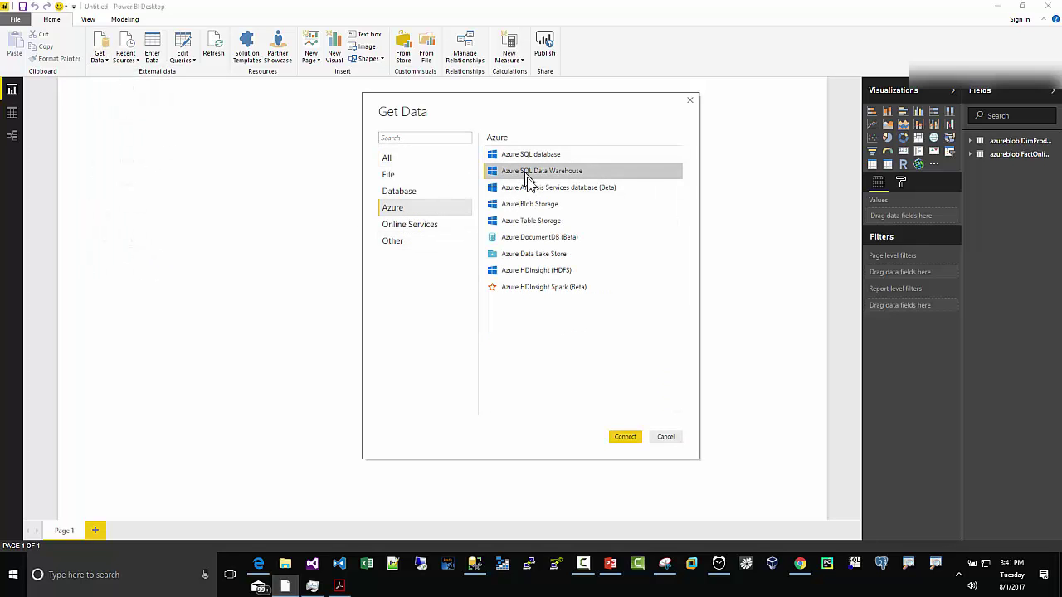
left_click(624, 436)
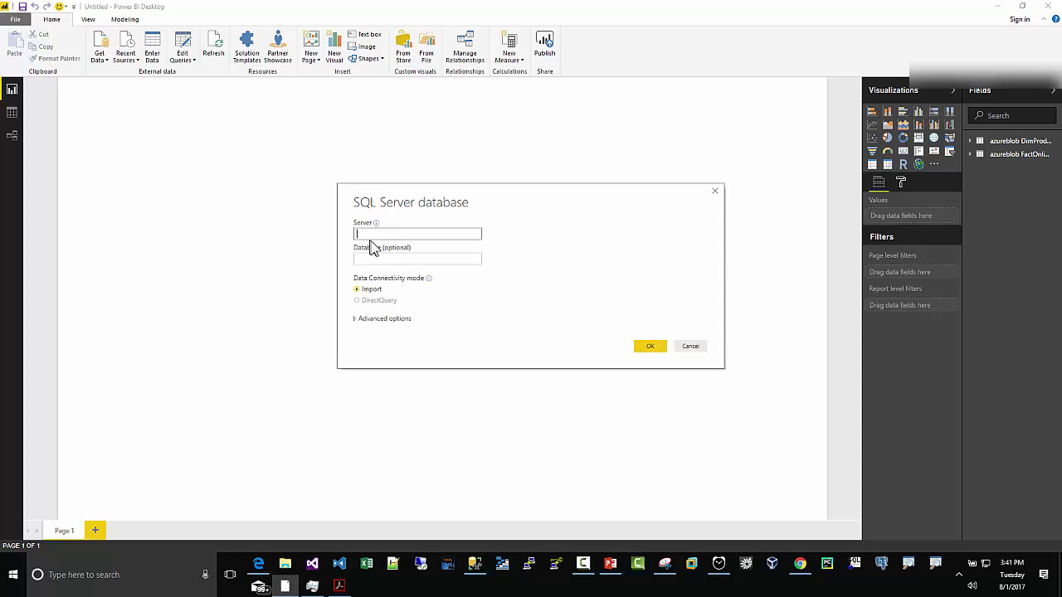
- Copy the data warehouse's server name from the Azure portal in Edge and connect to it from Power BI Desktop in Import mode
right_click(372, 235)
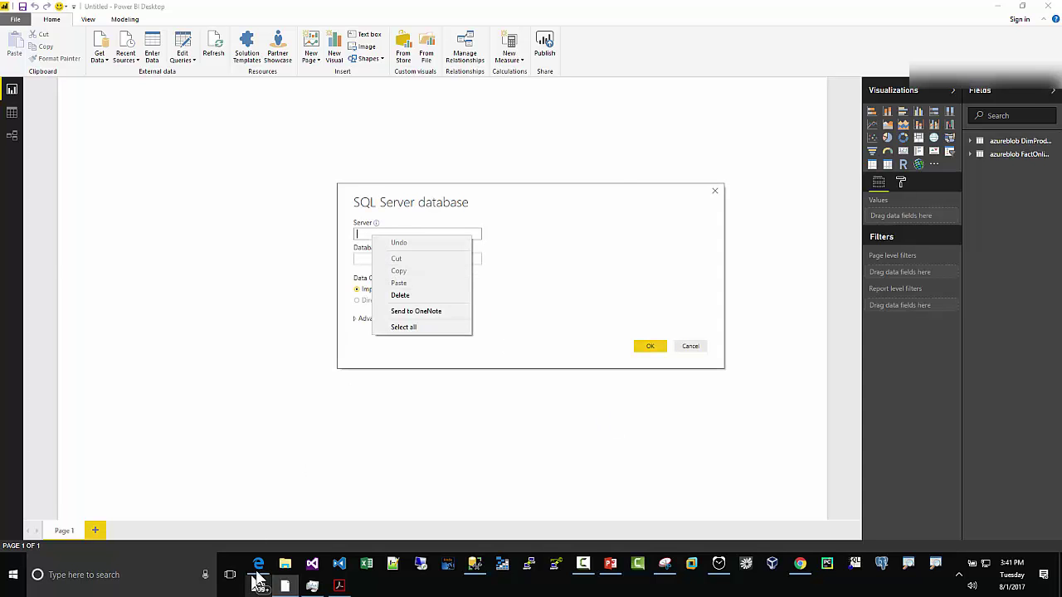
left_click(258, 564)
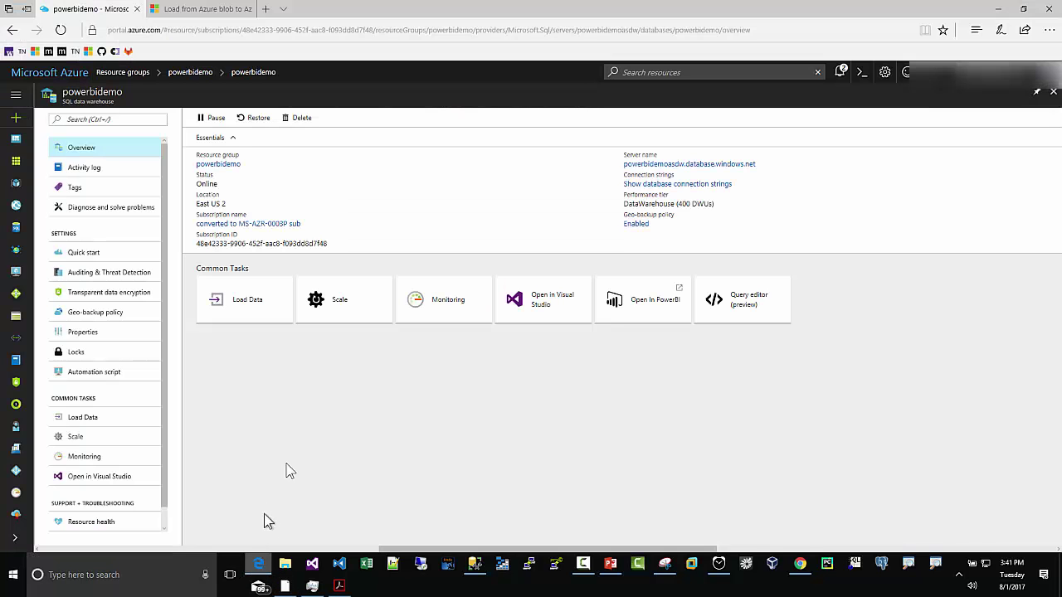
left_click(1039, 166)
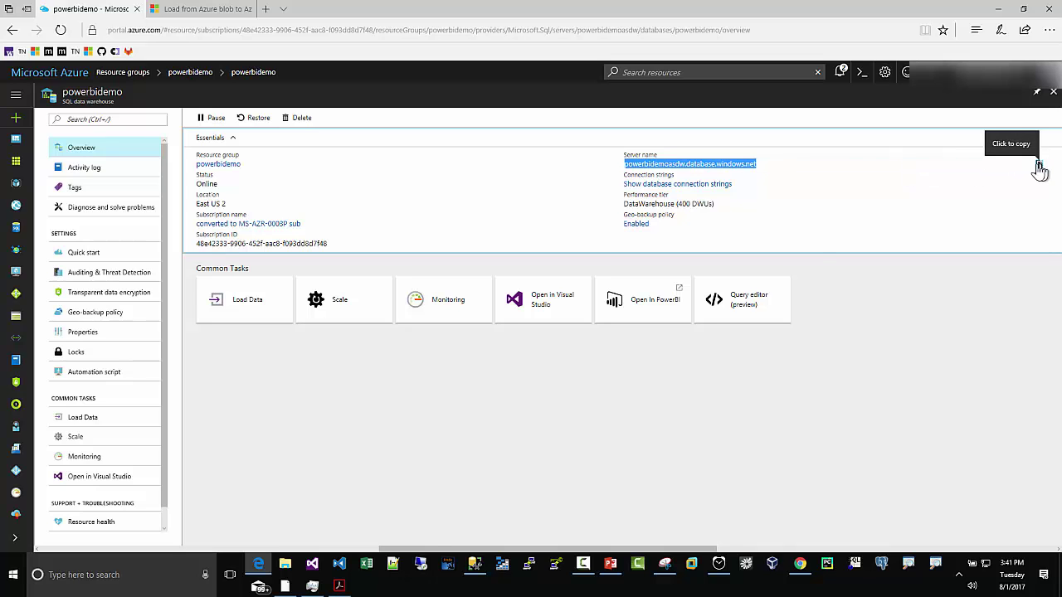
left_click(336, 587)
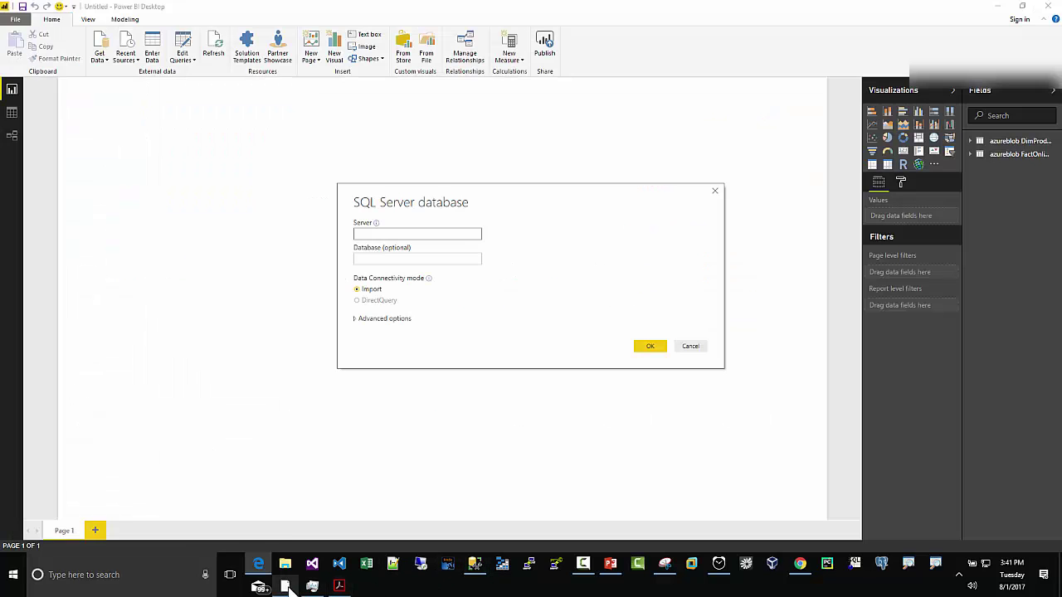
right_click(376, 233)
left_click(403, 278)
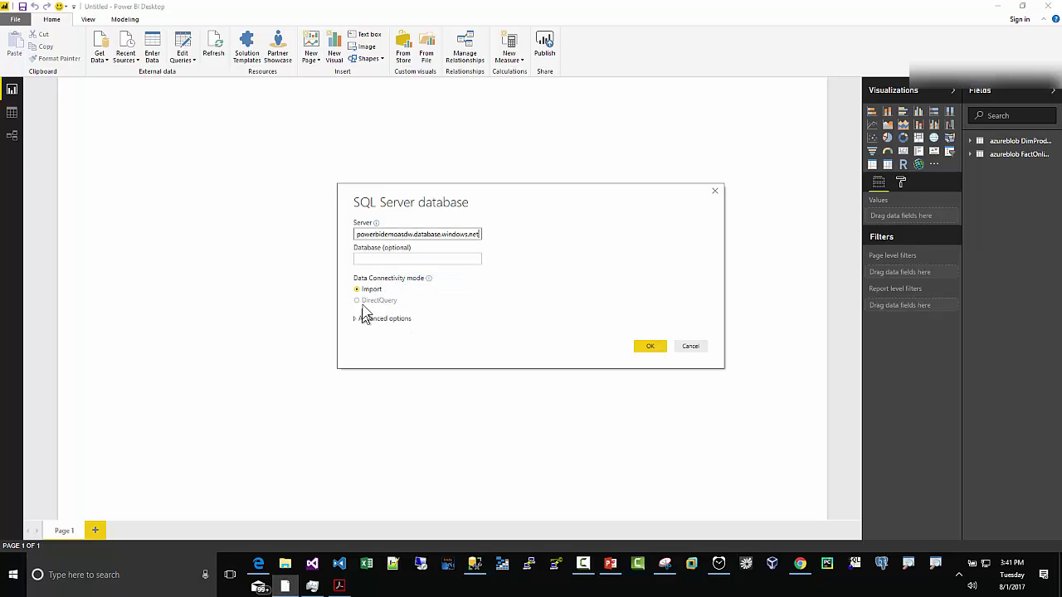
left_click(648, 347)
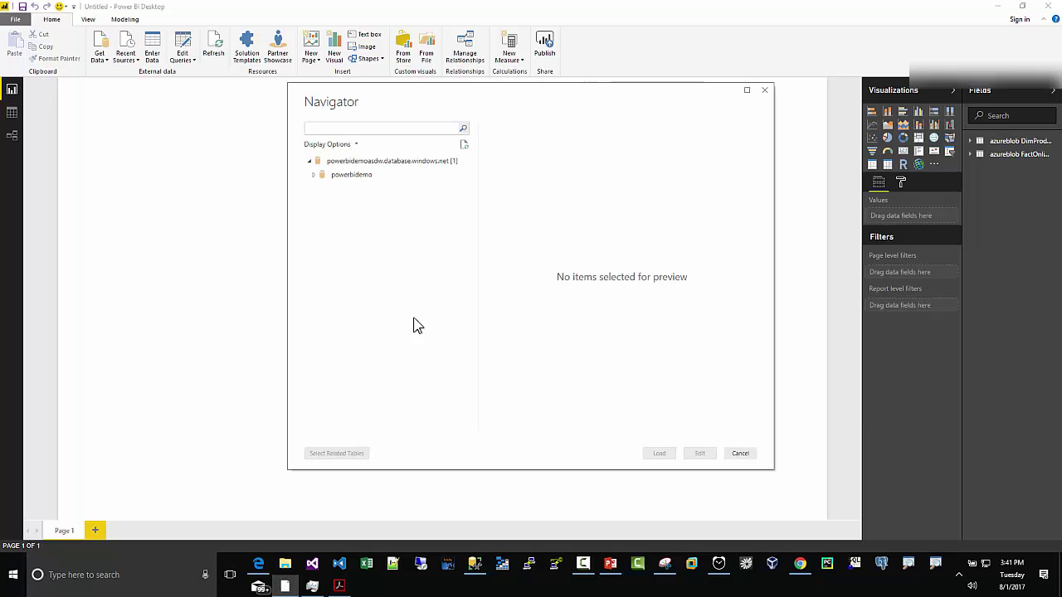
- Select the native.DimProduct and native.FactOnlineSales tables of the powerbidemo database and load them
left_click(310, 174)
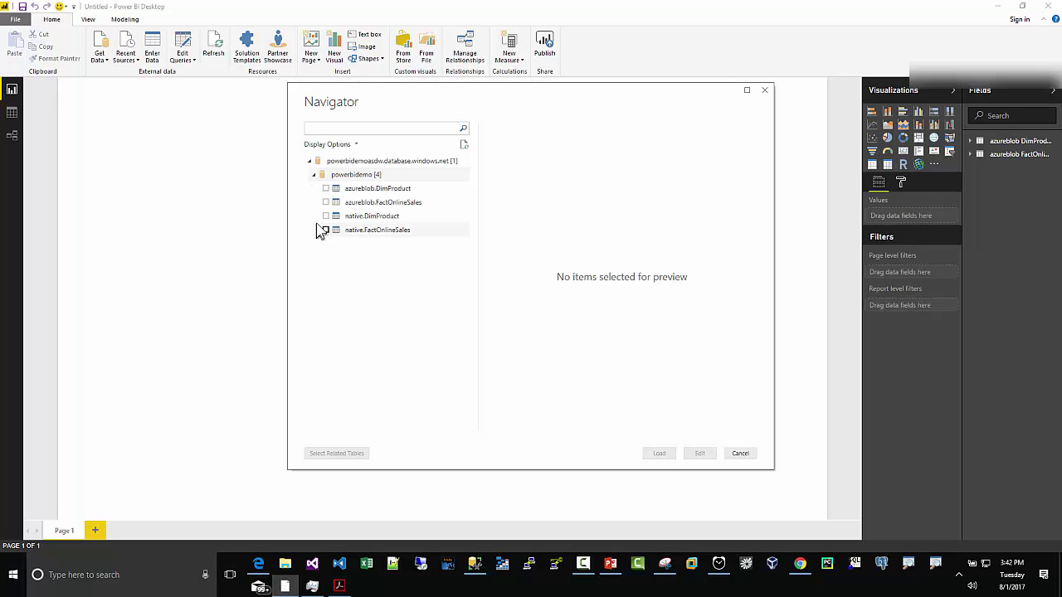
left_click(325, 215)
left_click(325, 230)
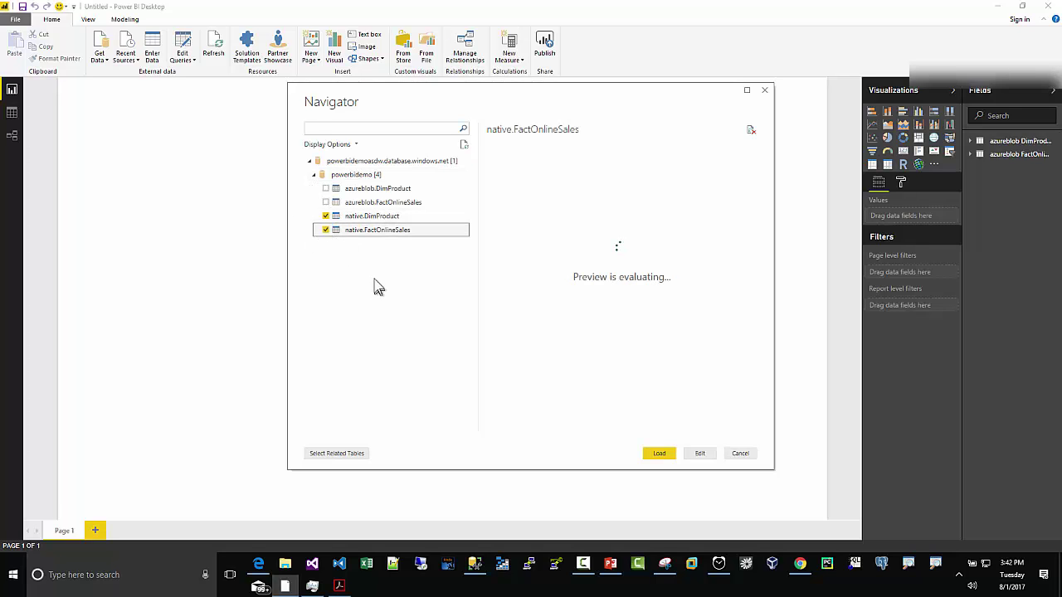
left_click(661, 461)
- Switch to Alarms & Clock, reset the stopwatch, and restart it to time the native tables' load
left_click(114, 575)
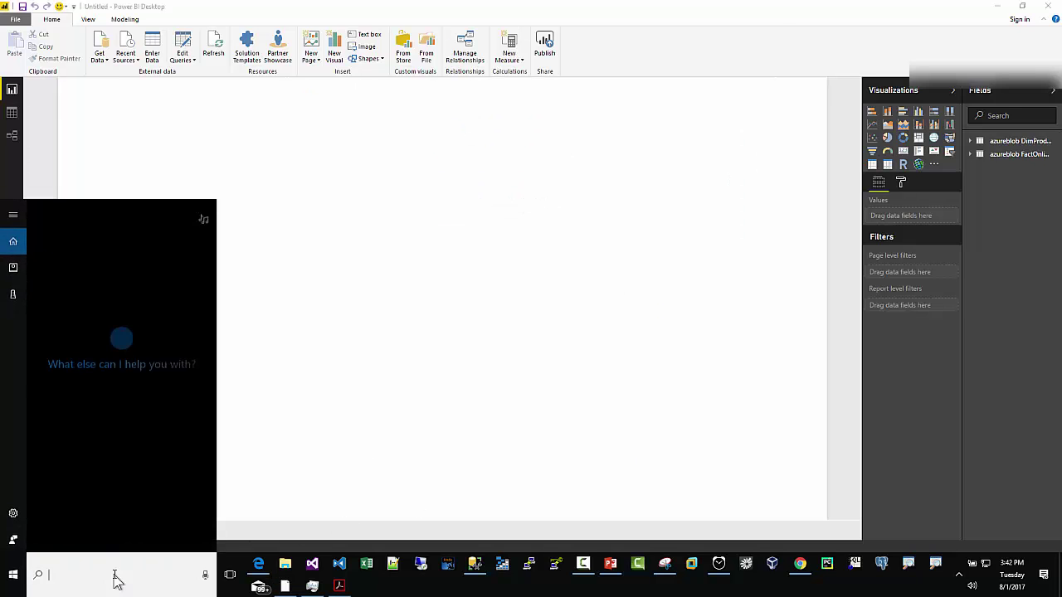
type("clock")
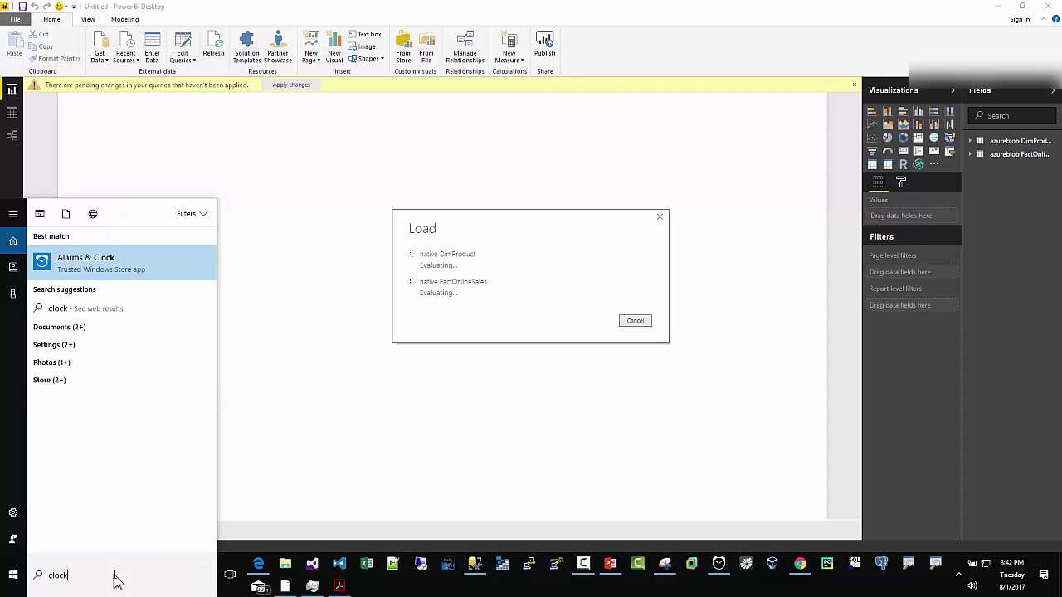
left_click(64, 267)
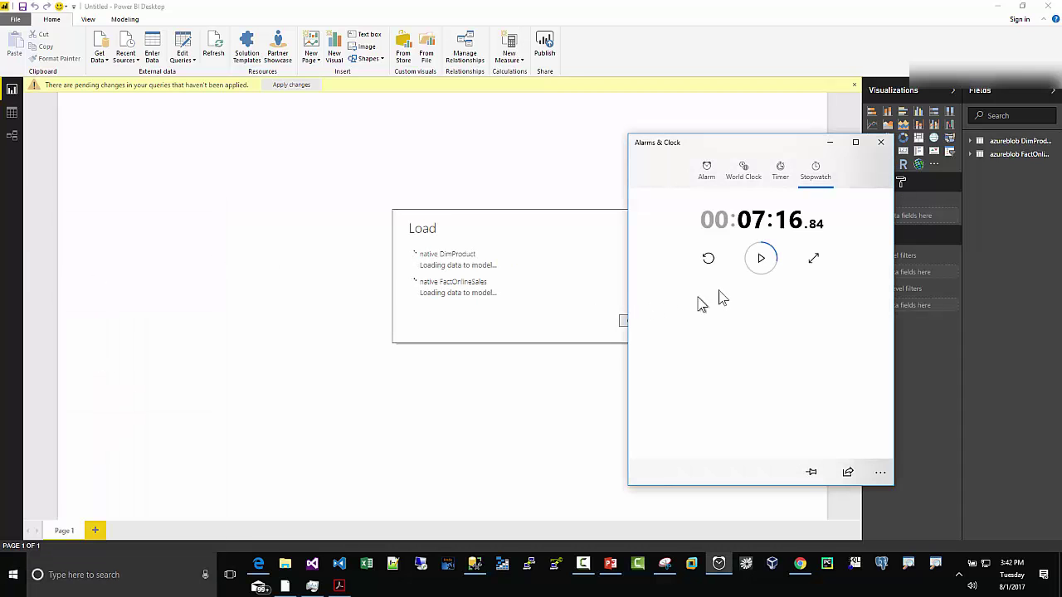
left_click(710, 260)
left_click(760, 258)
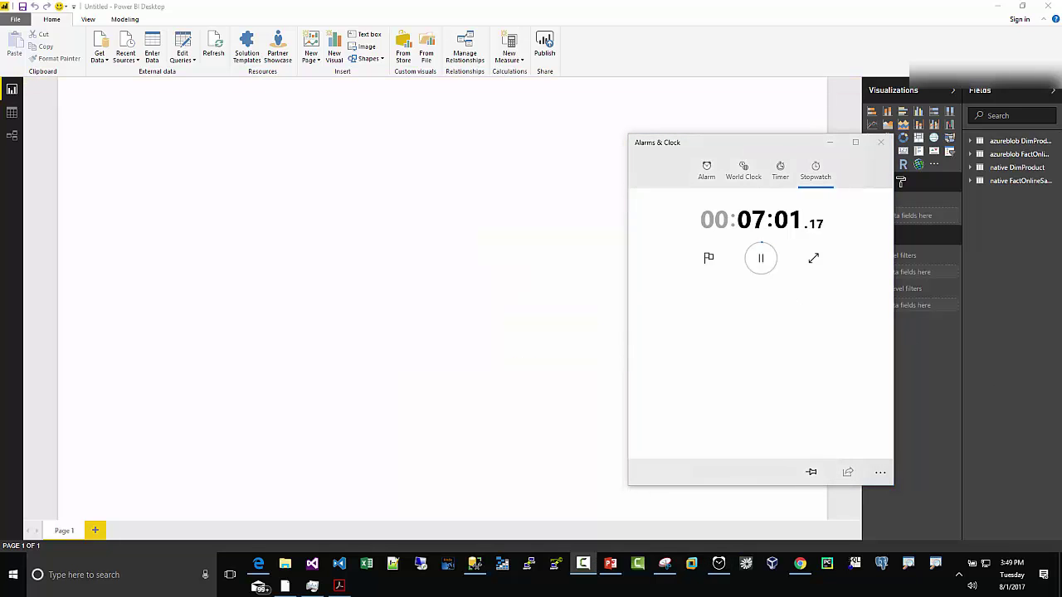
- Stop the stopwatch once the native tables are loaded and place the Snipping Tool capture of the earlier load time beside it
left_click(761, 264)
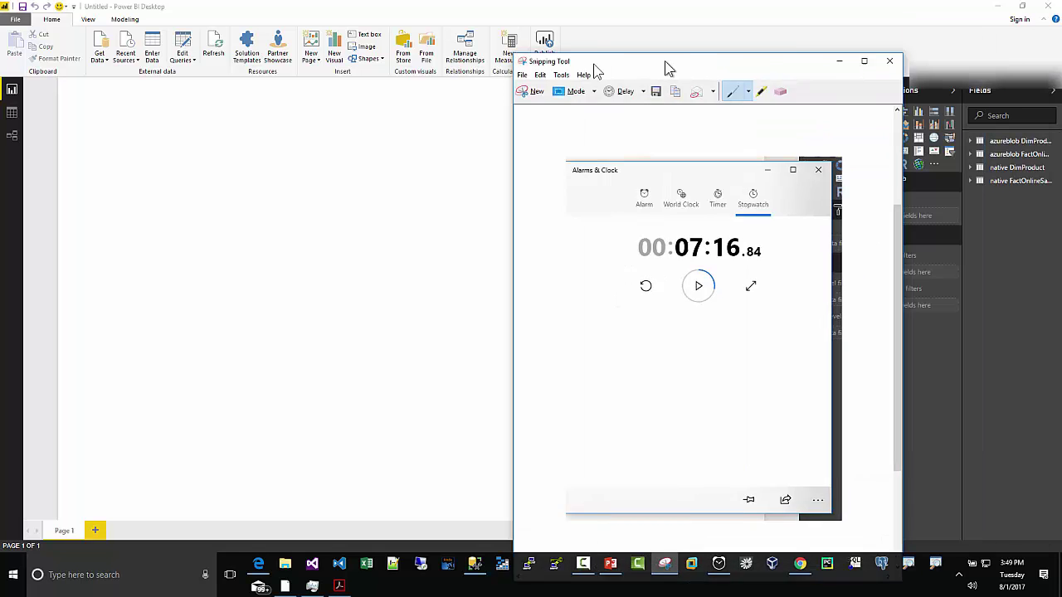
left_click_drag(665, 60, 371, 47)
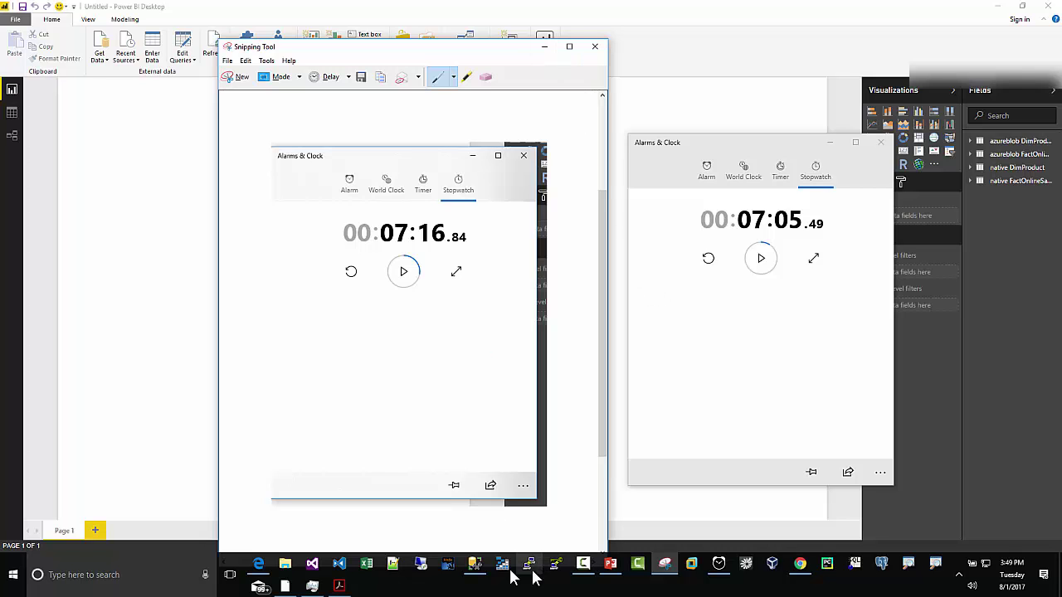
- Switch to SQL Server Management Studio to examine native.FactOnlineSales' clustered columnstore index and the azureblob.FactOnlineSales external table
left_click(474, 564)
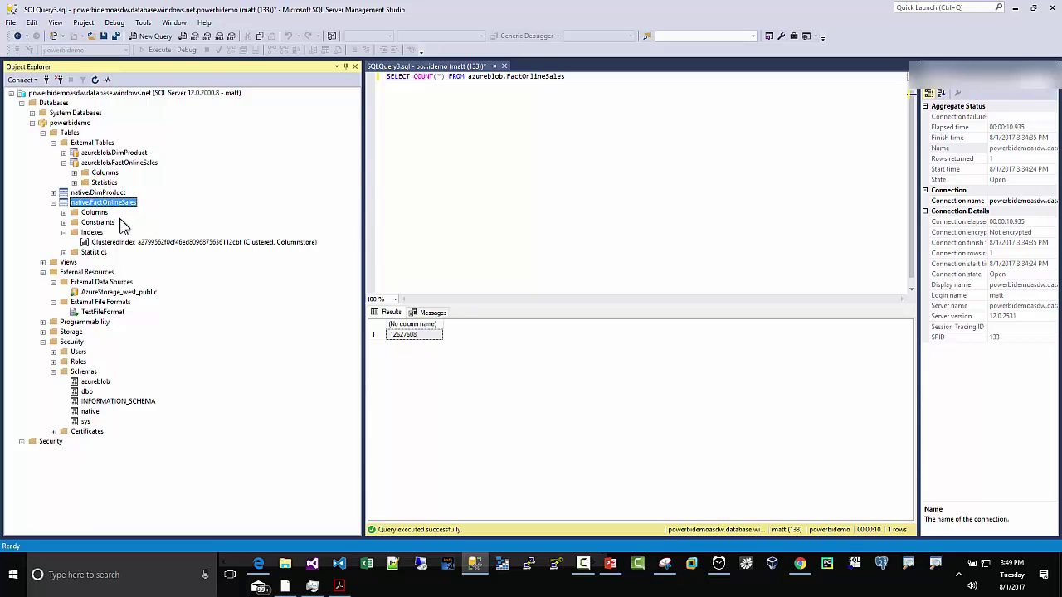
left_click(117, 243)
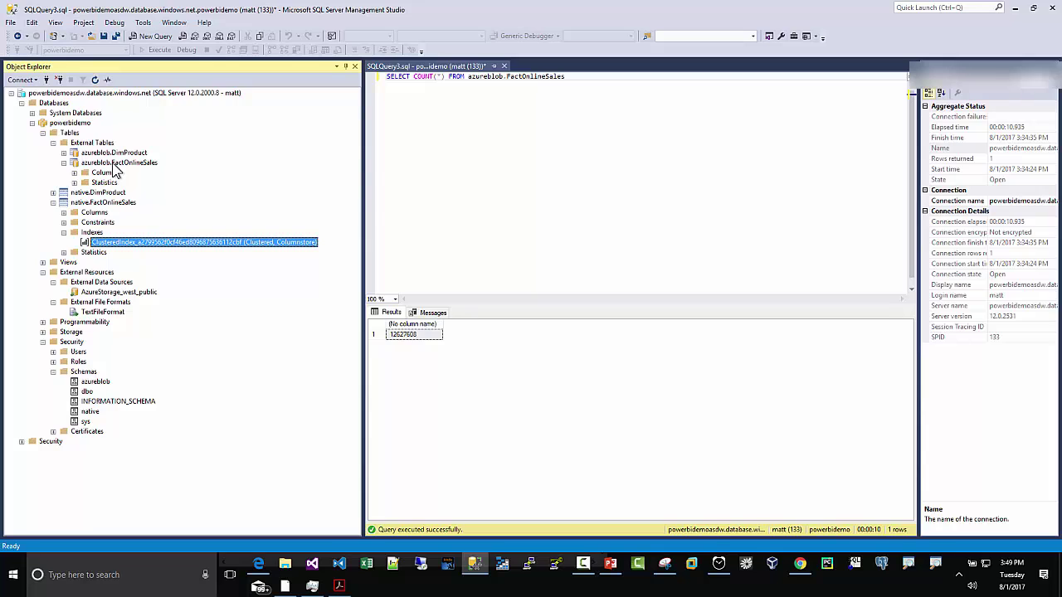
left_click(116, 163)
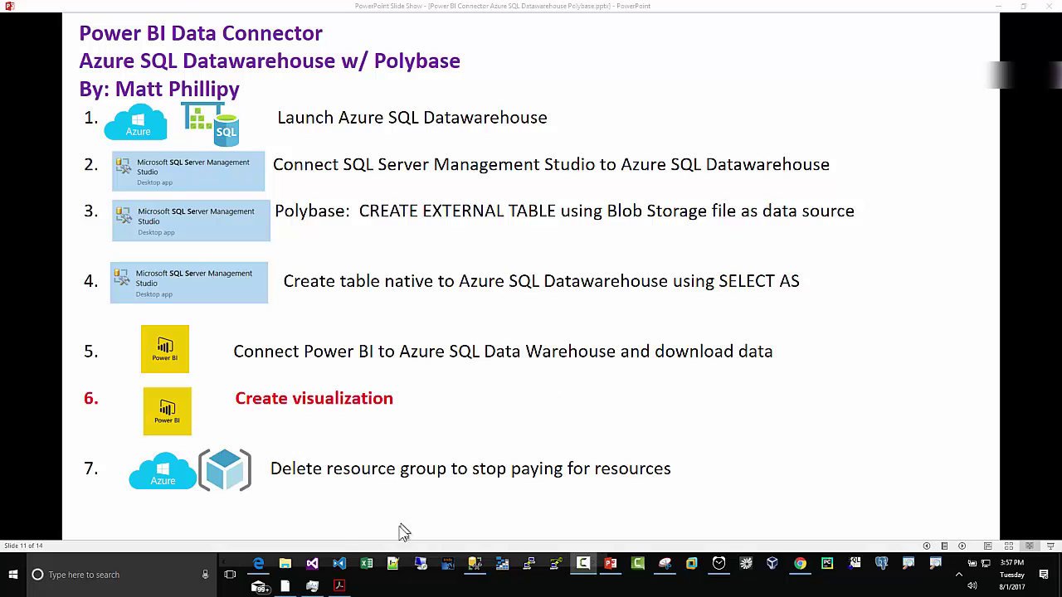
- Return to Power BI Desktop, open the relationship diagram, and move native FactOnlineSales and azureblob DimProduct away from the other two tables
left_click(285, 586)
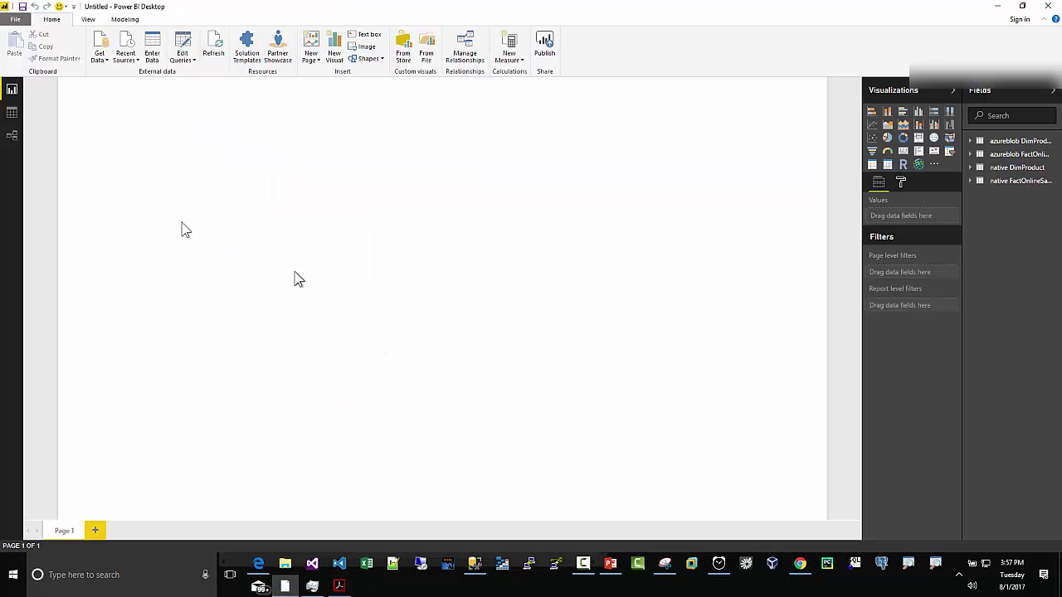
left_click(12, 115)
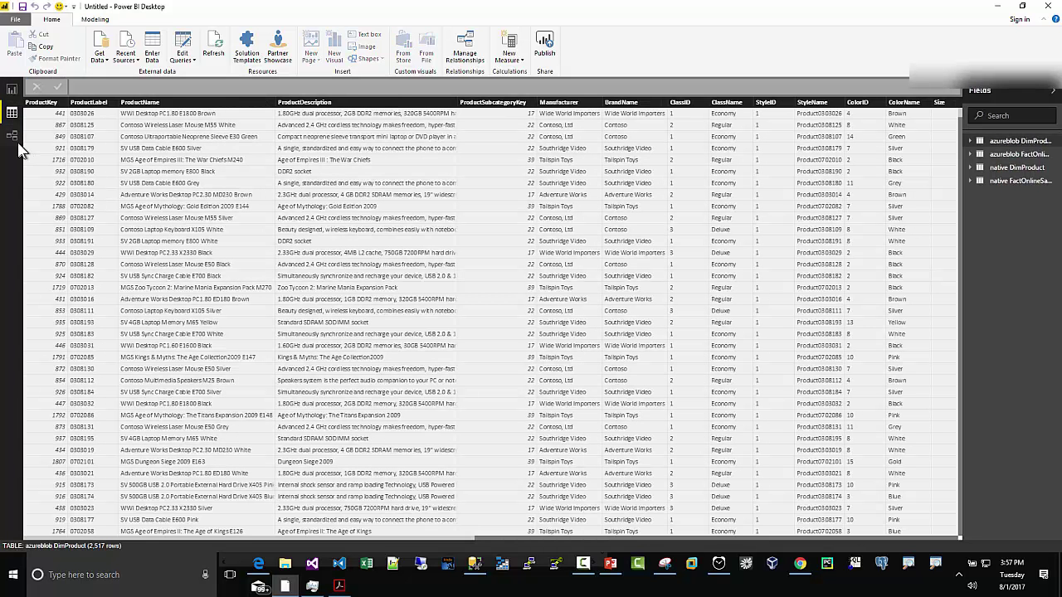
left_click(13, 137)
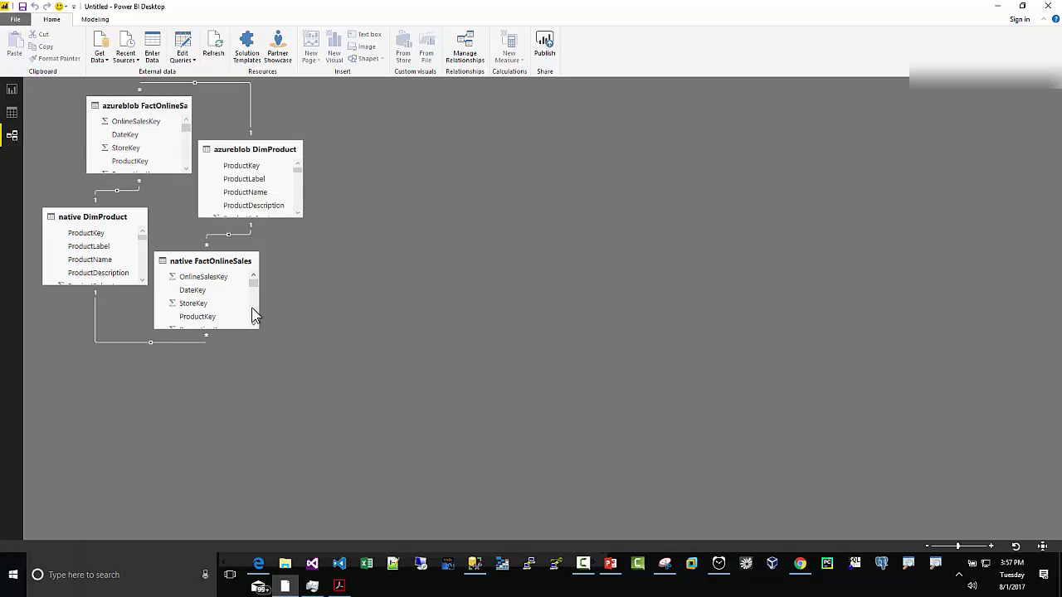
left_click_drag(193, 262, 365, 269)
left_click(235, 158)
left_click_drag(235, 158, 371, 139)
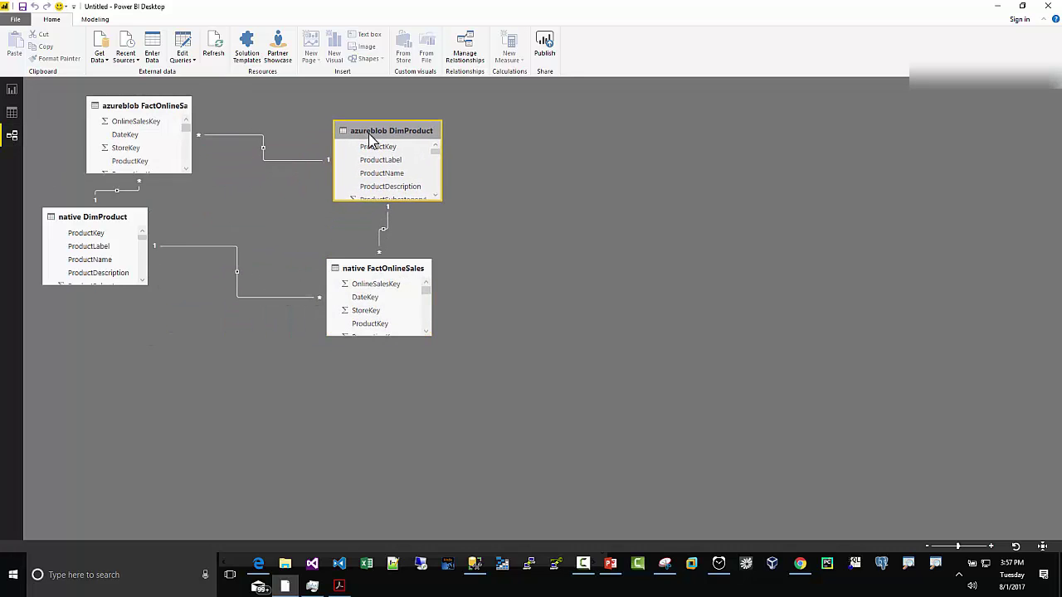
- Delete the relationships linking native FactOnlineSales to azureblob DimProduct and to native DimProduct
left_click(380, 243)
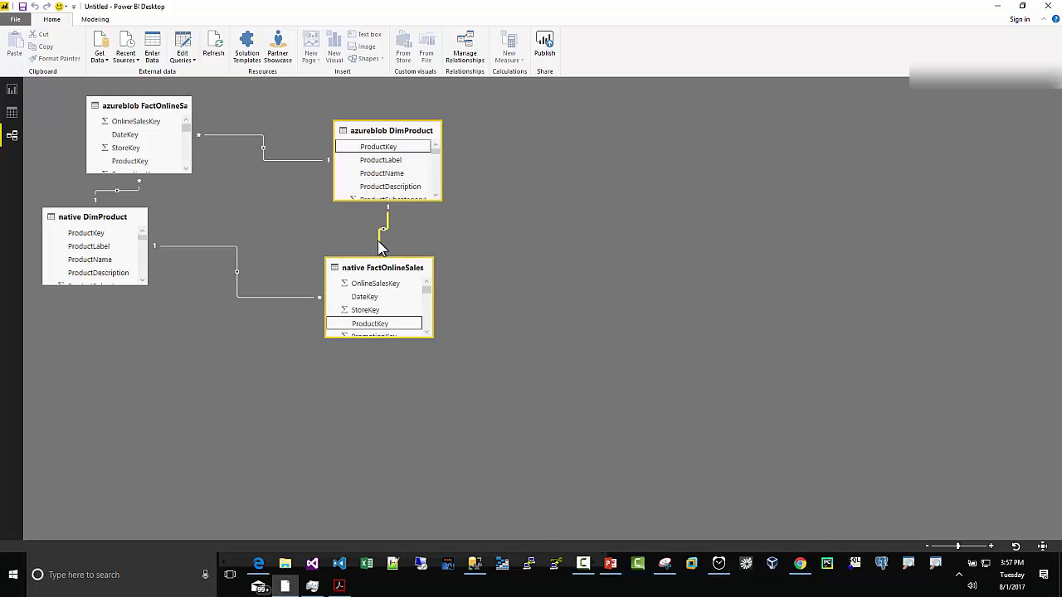
key("Delete")
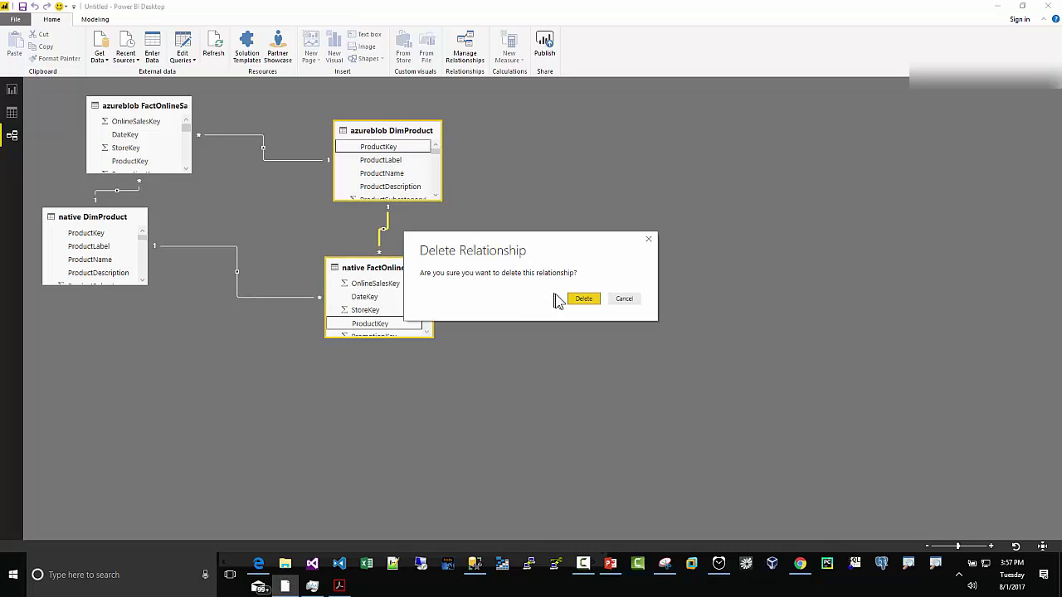
left_click(572, 301)
left_click(249, 296)
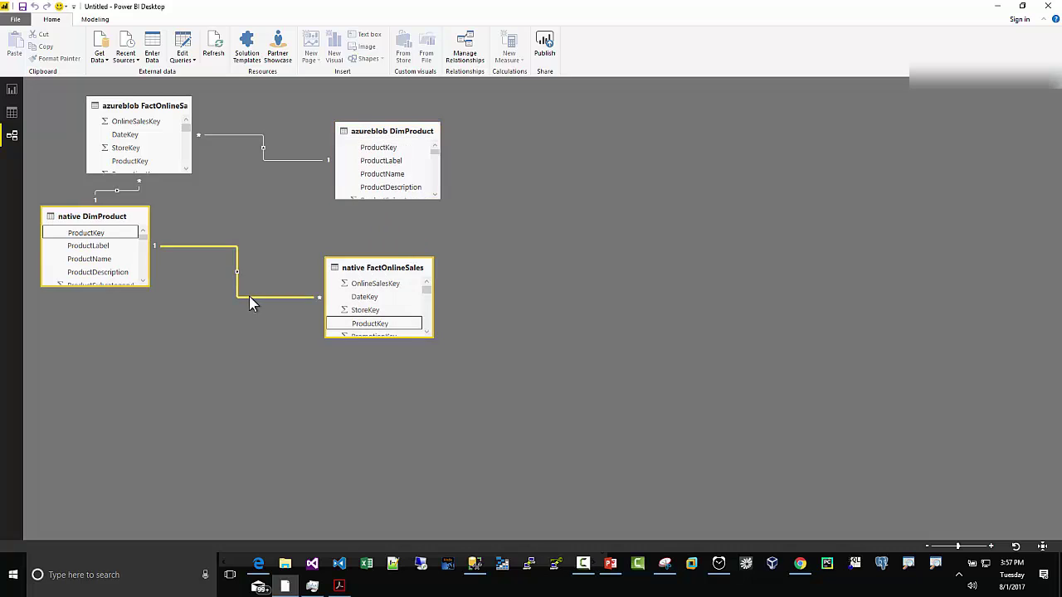
key("Delete")
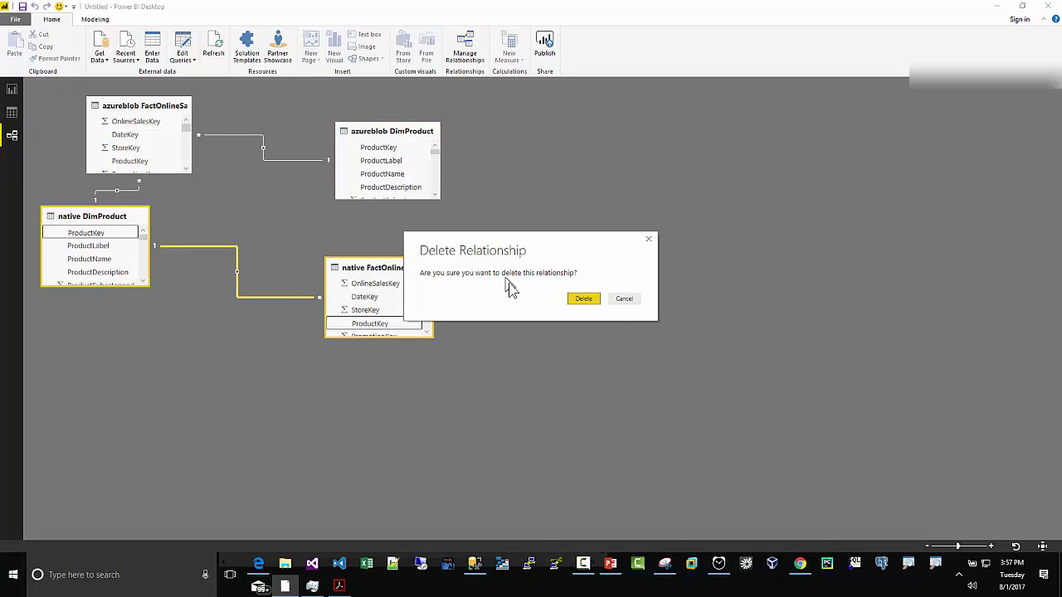
left_click(585, 300)
- Delete the relationships linking azureblob FactOnlineSales to azureblob DimProduct and to native DimProduct
left_click(268, 159)
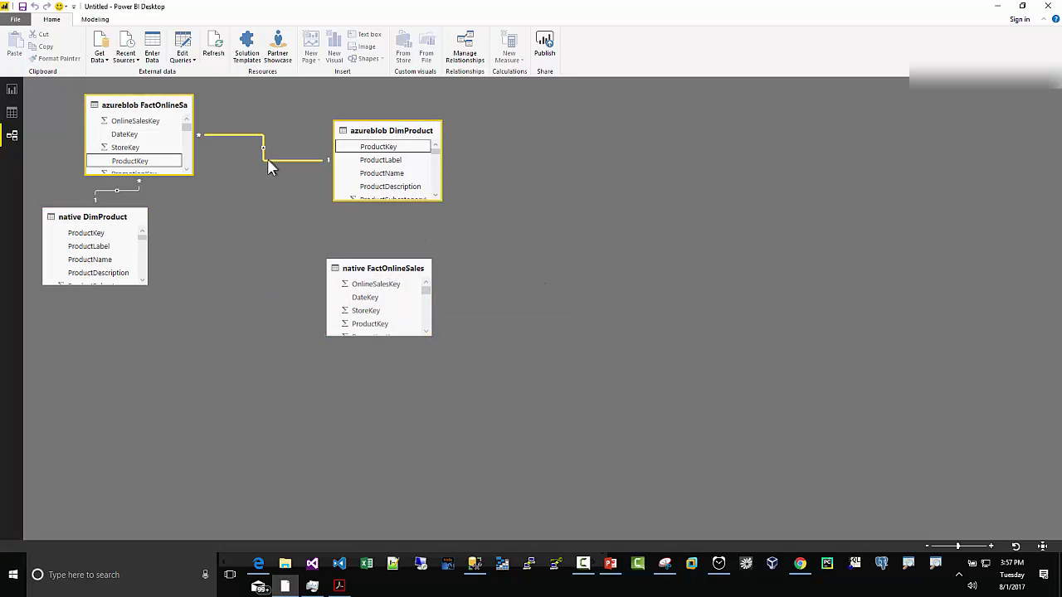
key("Delete")
left_click(584, 299)
left_click(109, 191)
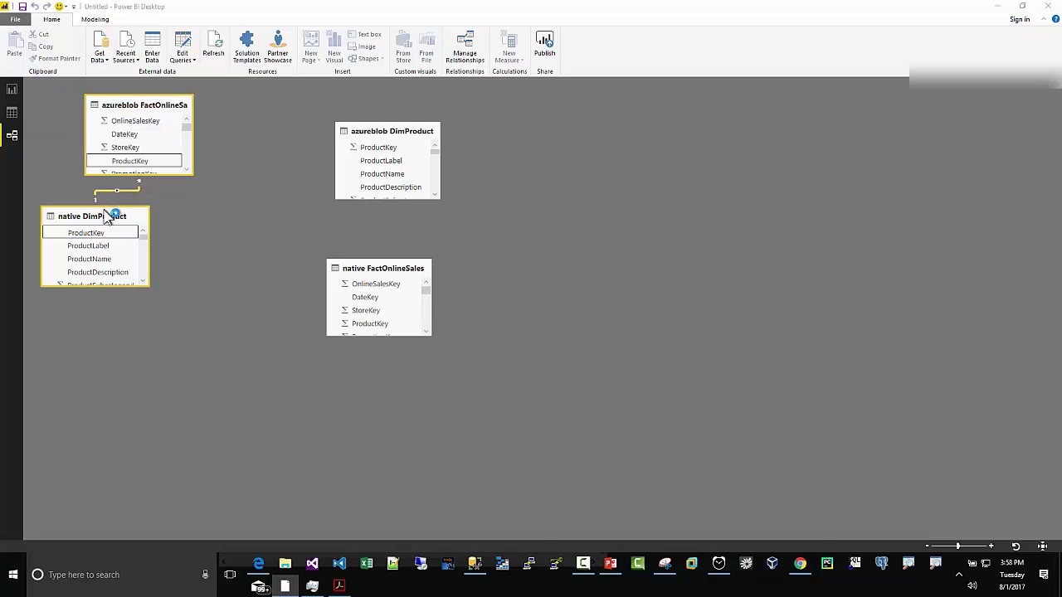
key("Delete")
left_click(585, 299)
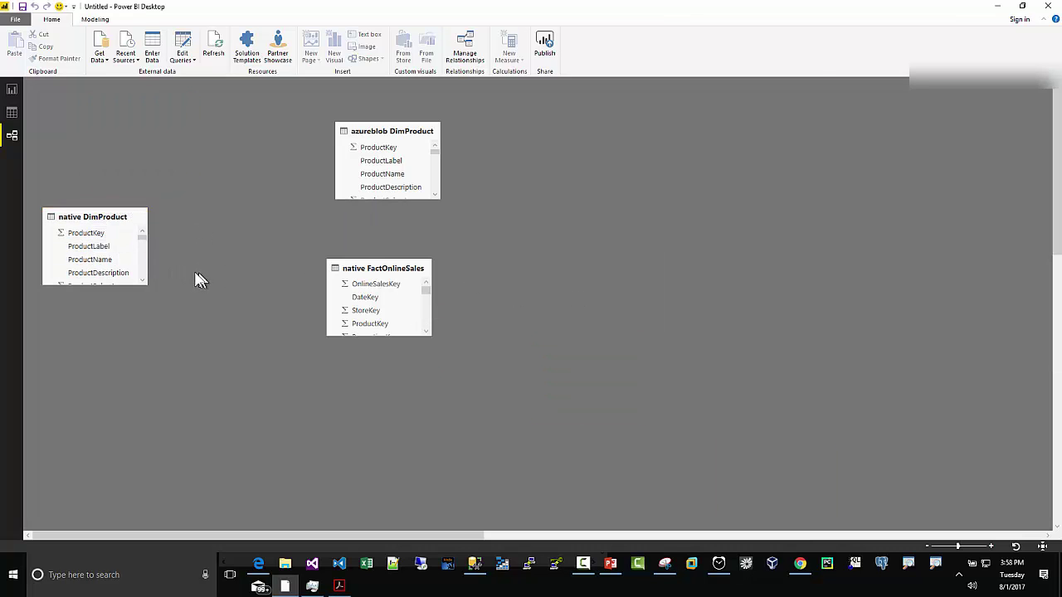
- Move native DimProduct beside native FactOnlineSales and relate the two tables on ProductKey
left_click_drag(96, 220, 235, 273)
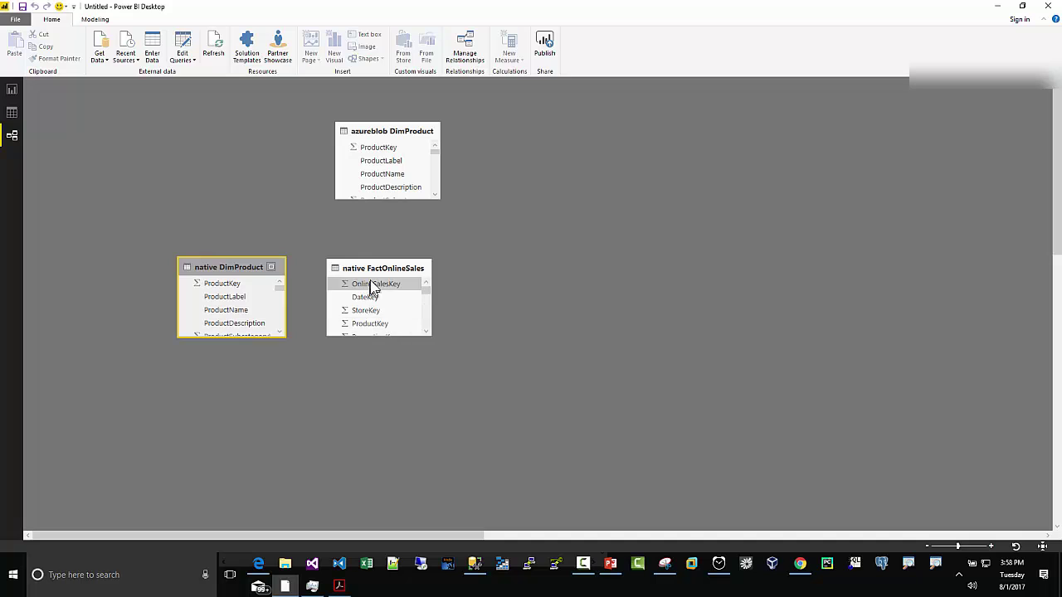
left_click(368, 324)
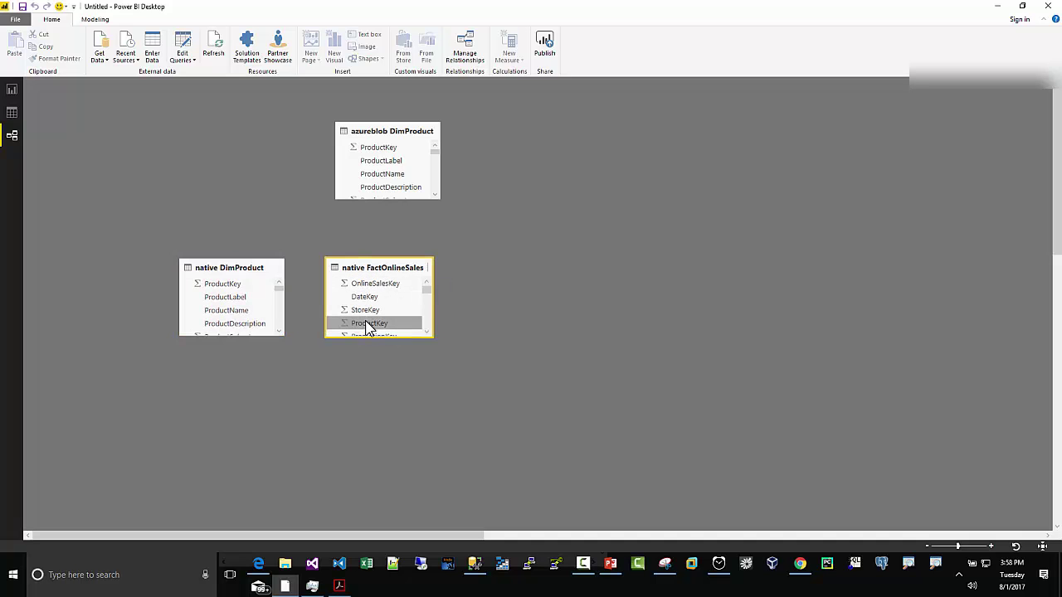
left_click(237, 285)
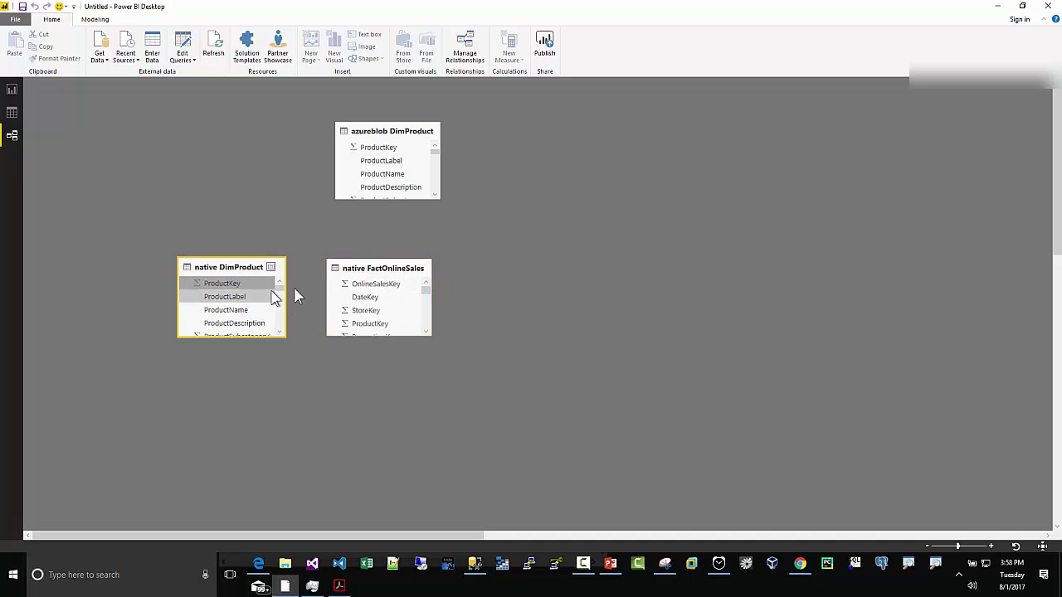
left_click_drag(365, 324, 237, 285)
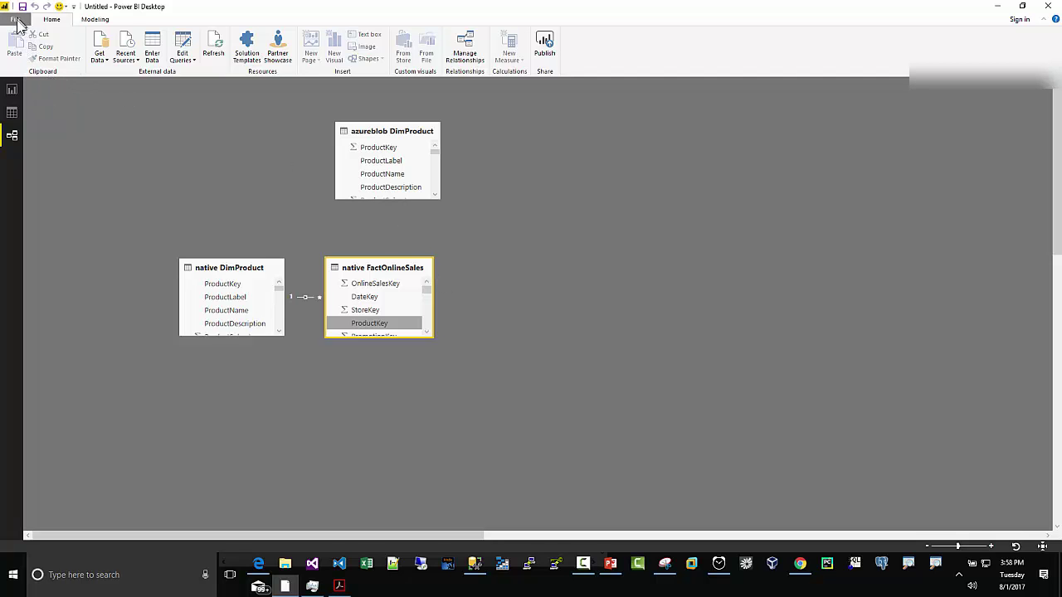
- On the blank report page, create a table visual with BrandName from native DimProduct and SalesAmount from native FactOnlineSales
left_click(12, 112)
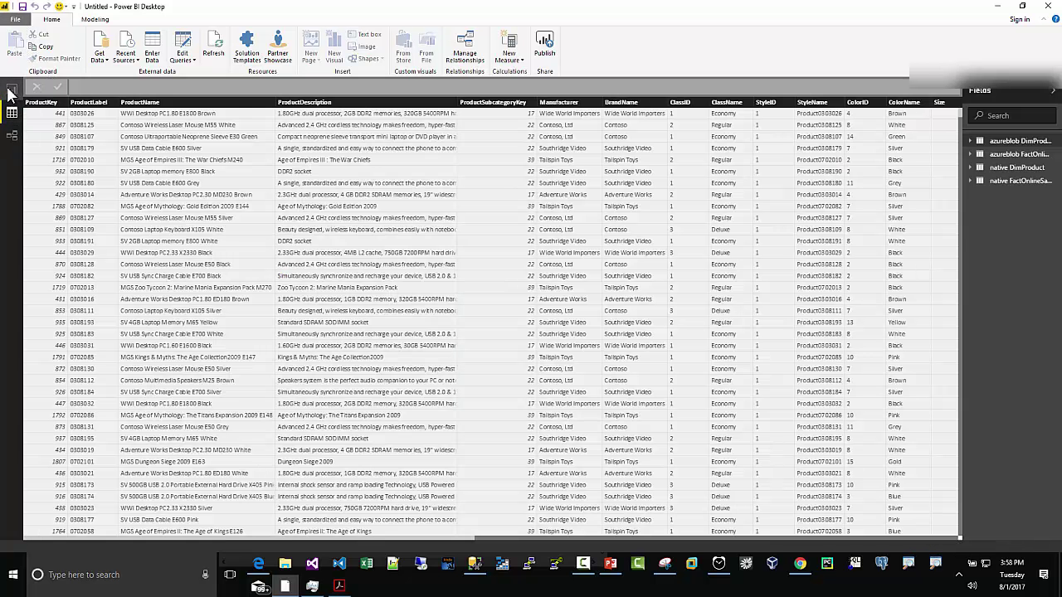
left_click(11, 89)
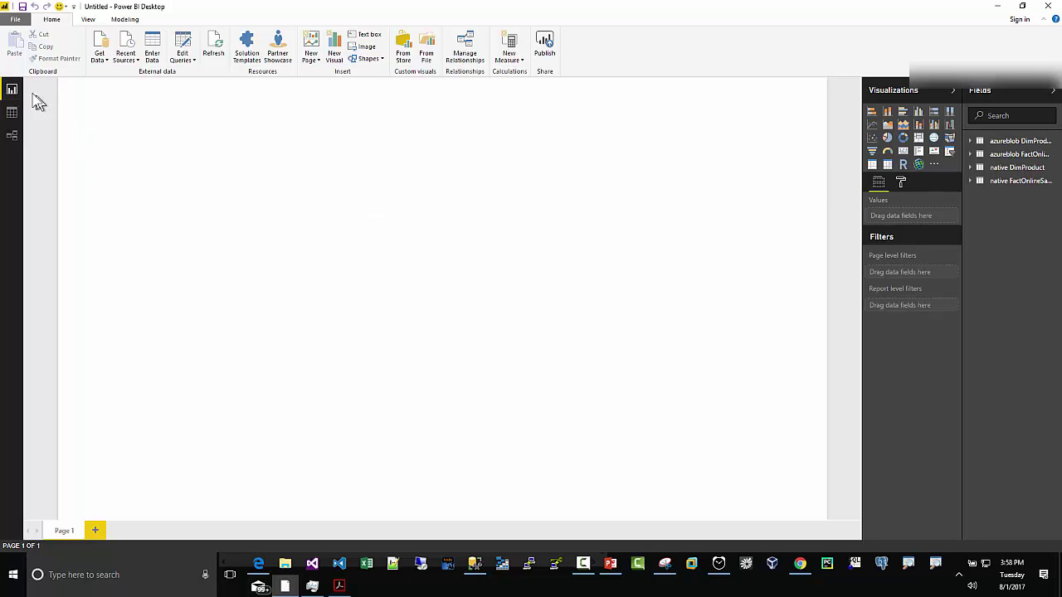
left_click(980, 168)
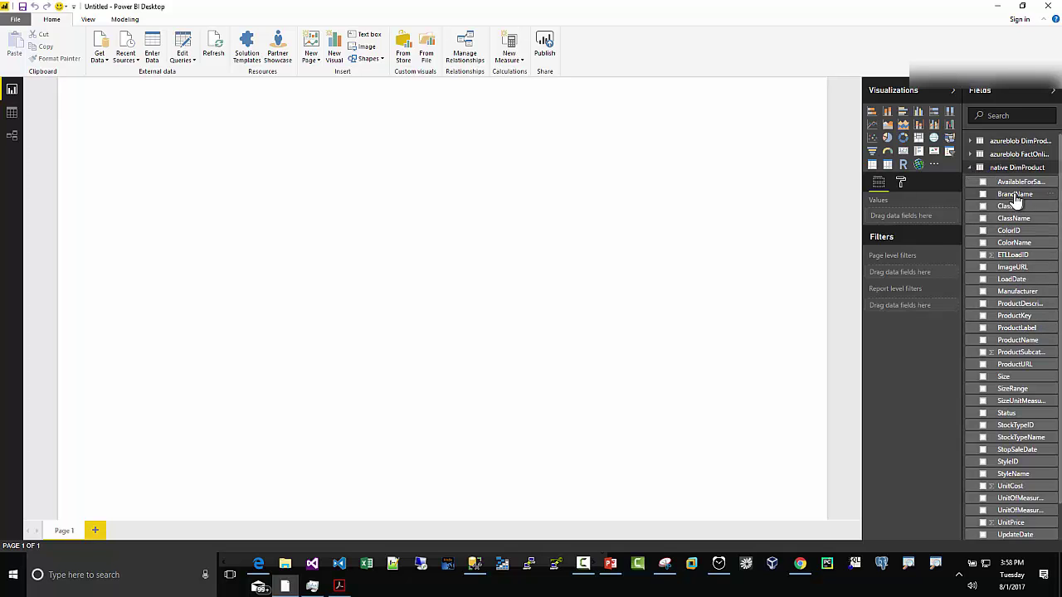
left_click_drag(1012, 202, 278, 230)
left_click(972, 169)
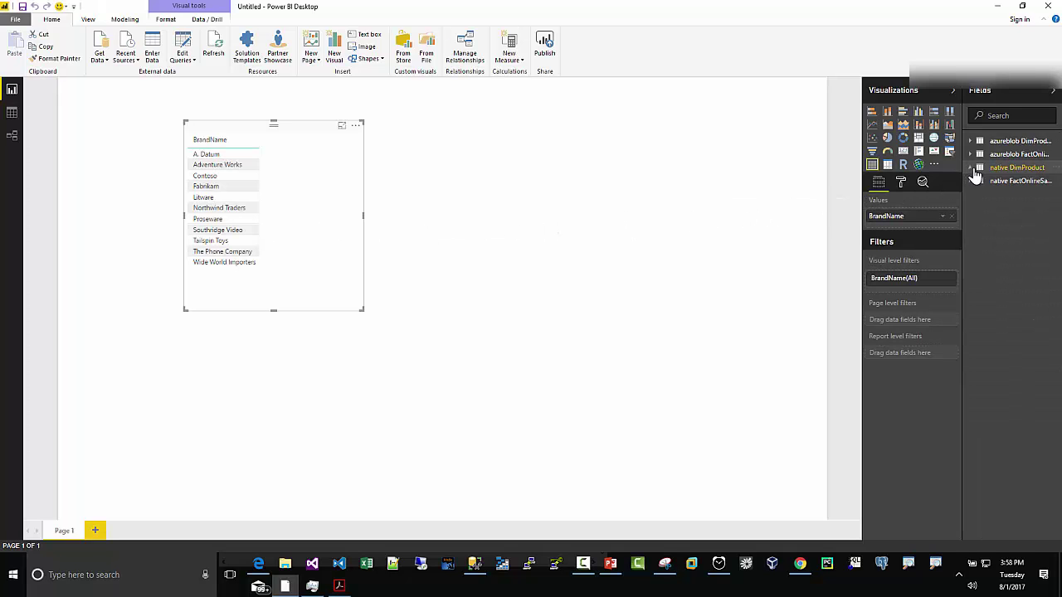
left_click(972, 182)
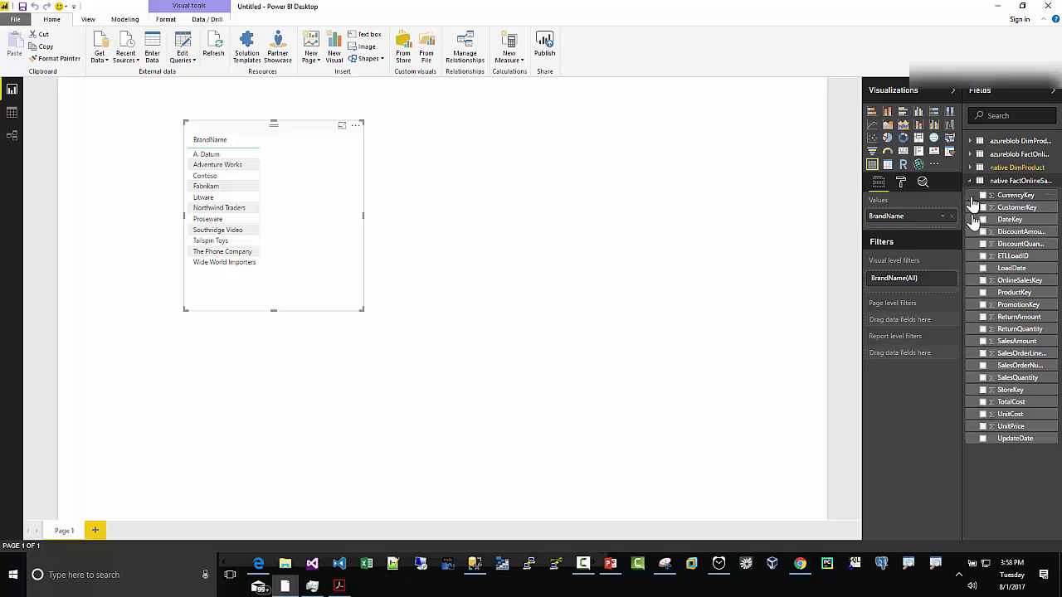
left_click_drag(984, 345, 302, 211)
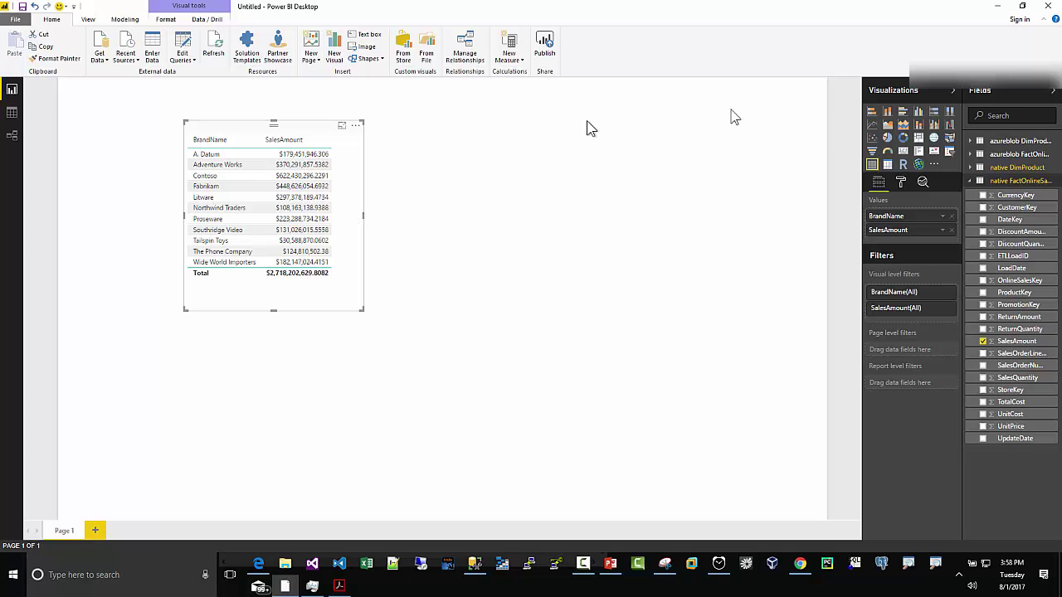
- Convert the BrandName and SalesAmount table into a stacked bar chart and enlarge it on the page
left_click(872, 113)
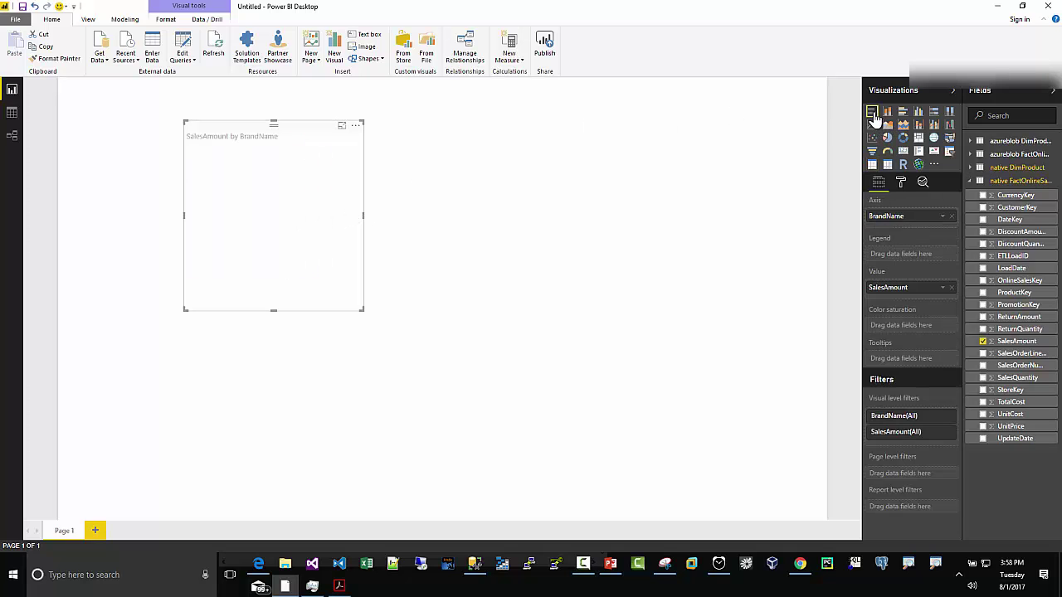
left_click_drag(360, 310, 508, 441)
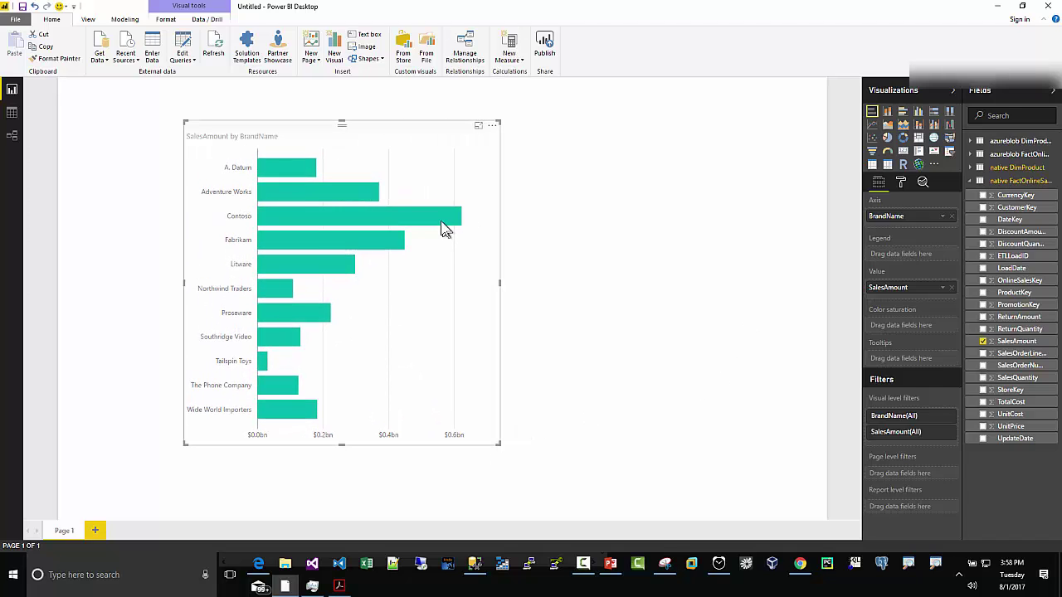
mouse_move(442, 226)
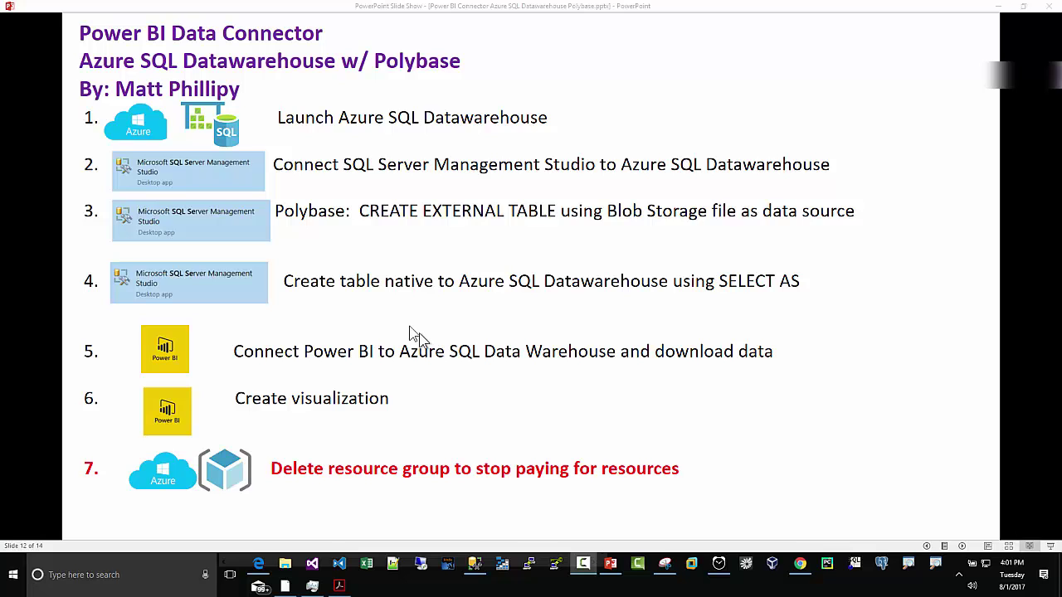
- Switch to the Azure portal in Edge and open the powerbidemo resource group
mouse_move(258, 572)
left_click(258, 573)
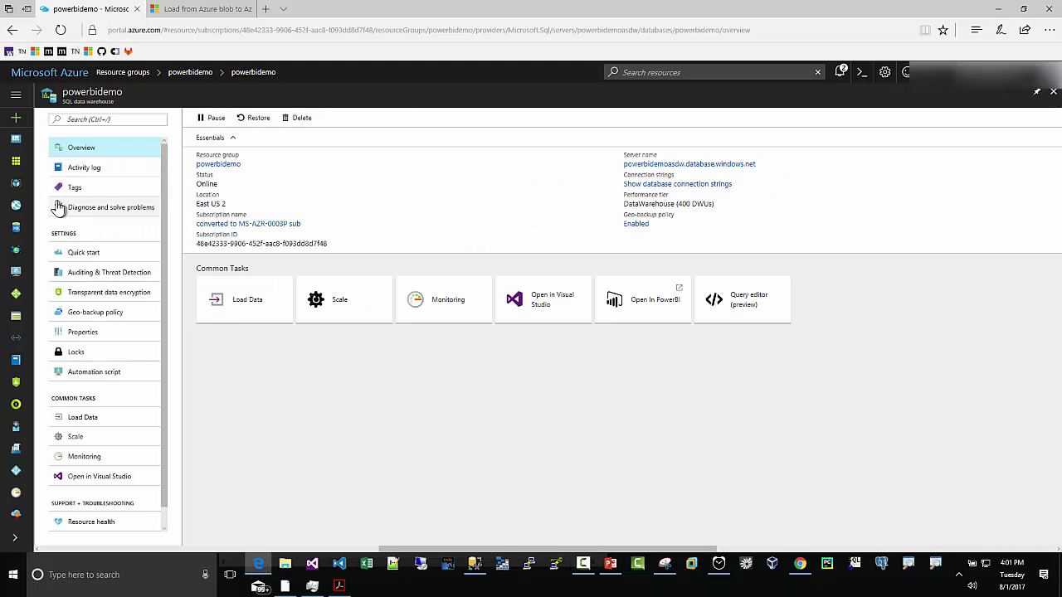
left_click(16, 184)
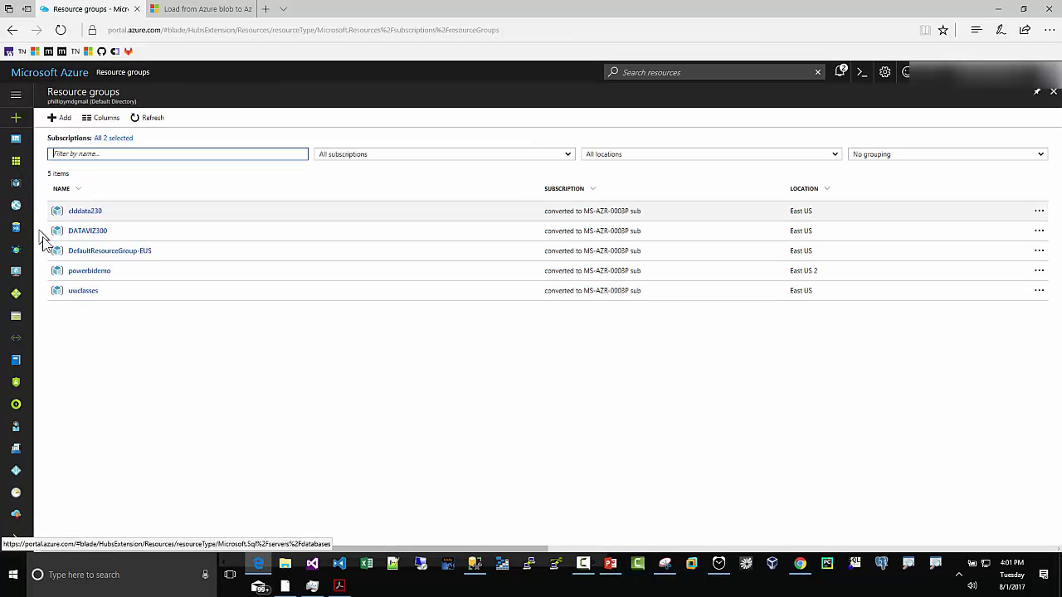
left_click(79, 278)
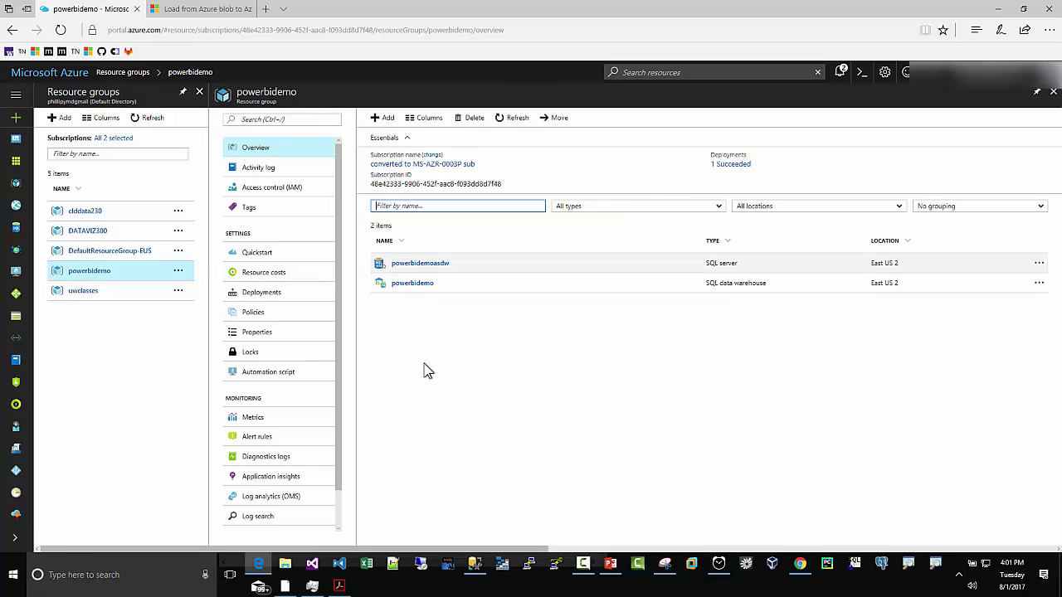
- Delete the powerbidemo resource group, copying its name from the warning into the confirmation field
left_click(467, 121)
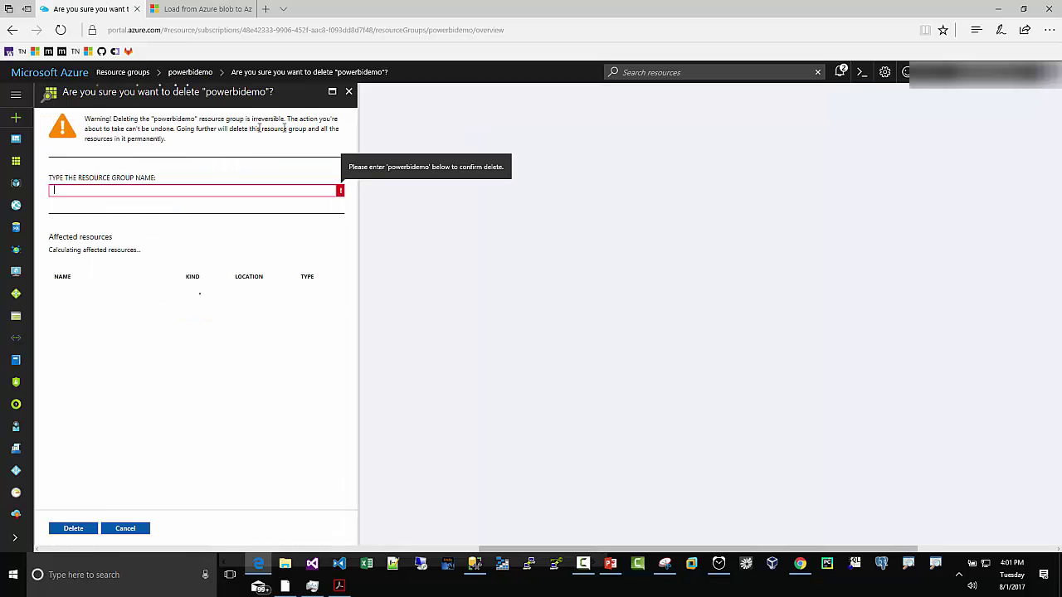
left_click_drag(152, 119, 196, 122)
right_click(192, 123)
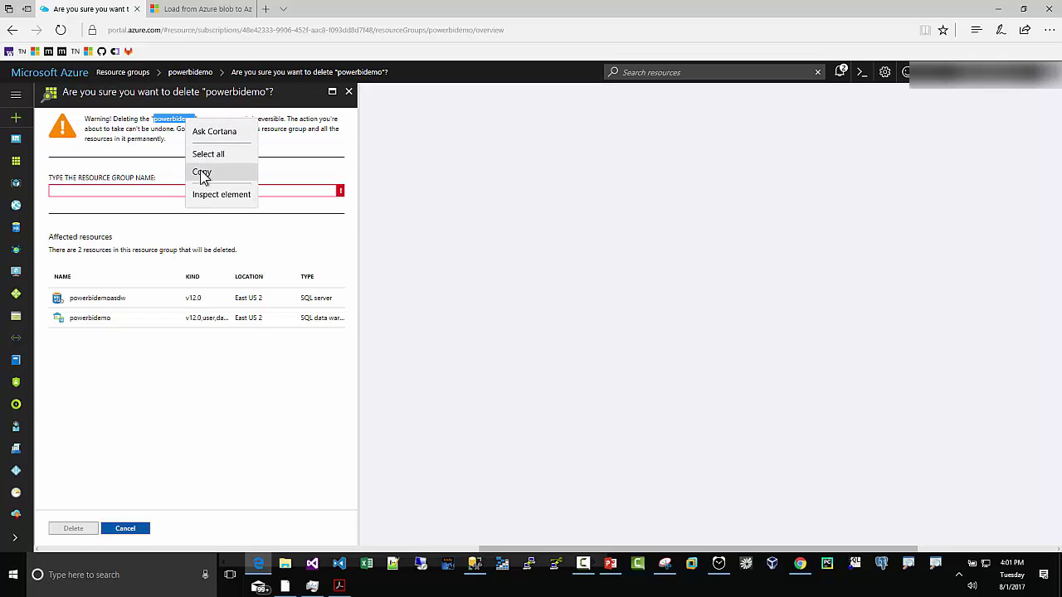
left_click(201, 172)
left_click(139, 188)
right_click(135, 189)
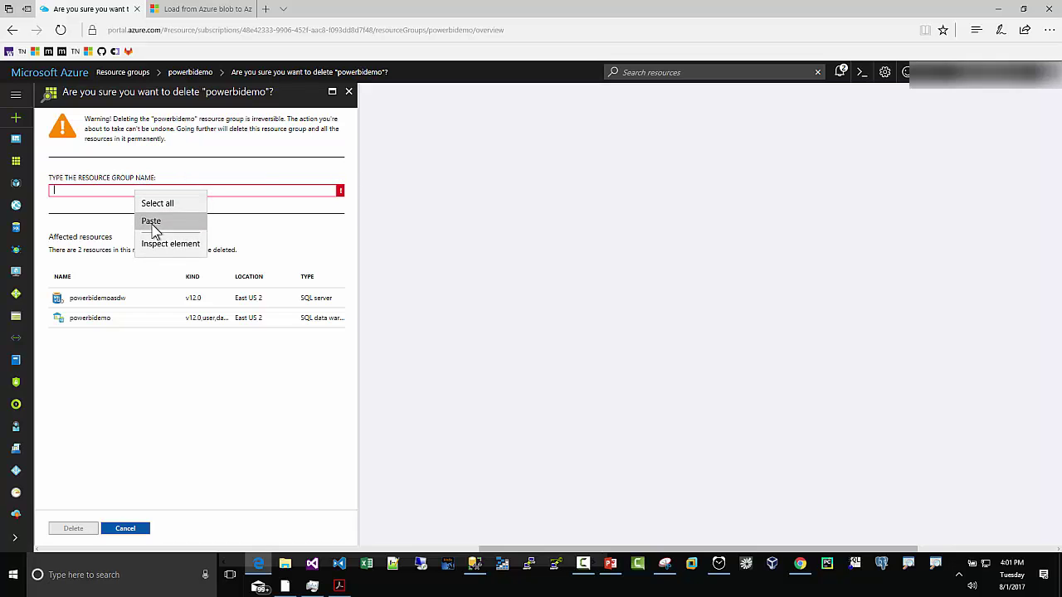
left_click(152, 220)
left_click(68, 529)
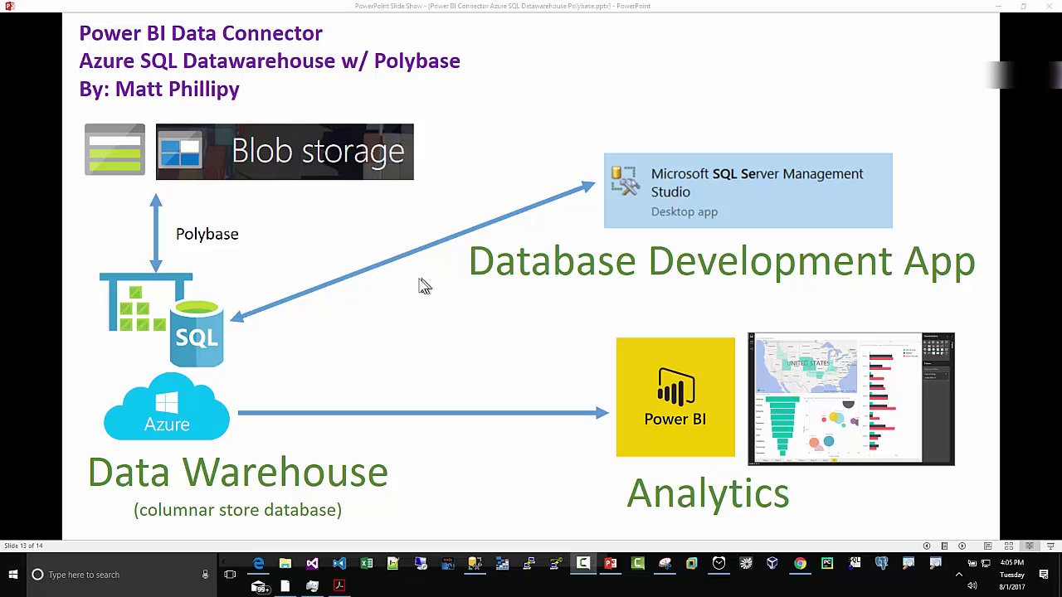
left_click(296, 328)
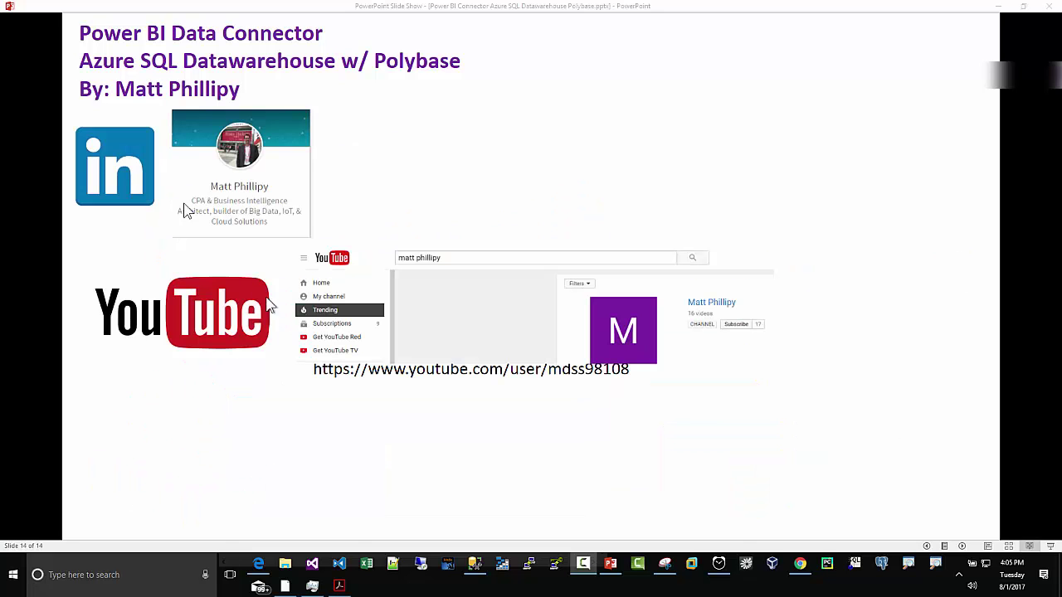